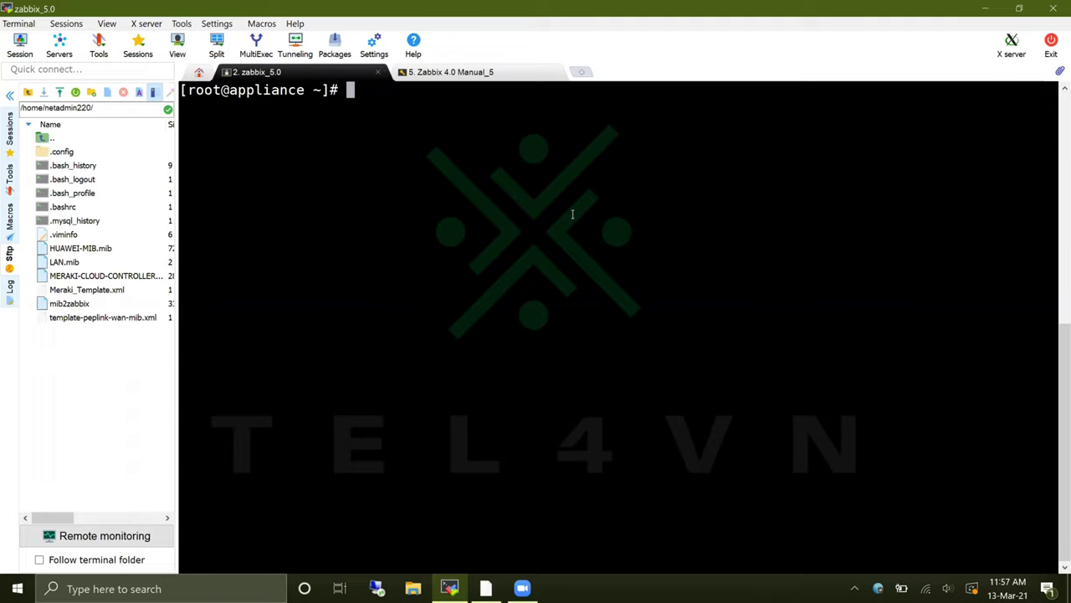
# Run zabbix_server -V in the zabbix_5.0 session and highlight the server version line in the output.
pyautogui.write('zabbix_s')
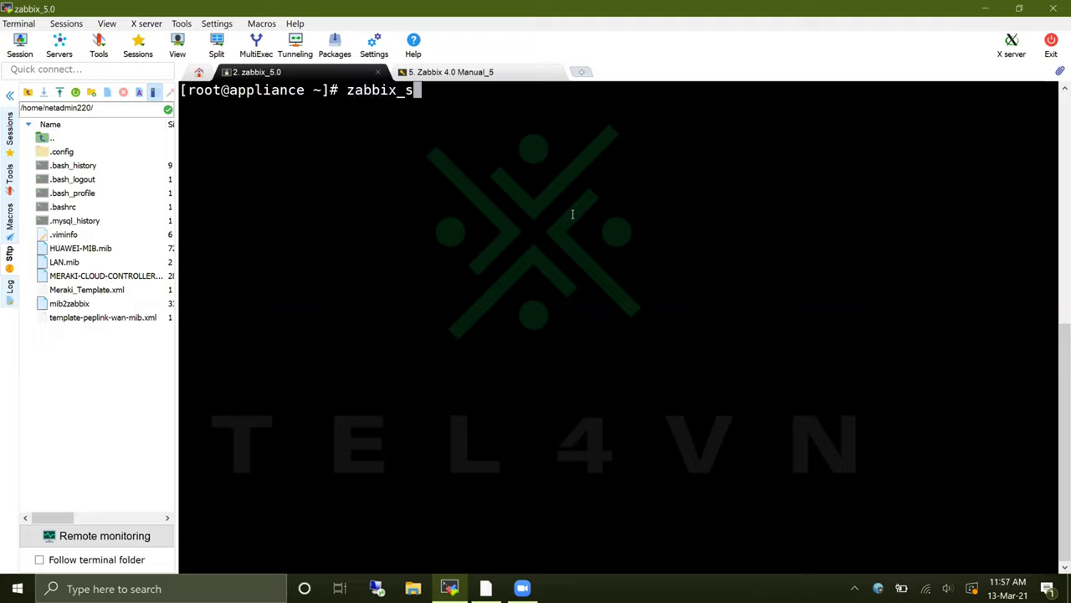
pyautogui.write('erver')
pyautogui.press('BackSpace')
pyautogui.press('BackSpace')
pyautogui.write('rver -V')
pyautogui.press('Return')
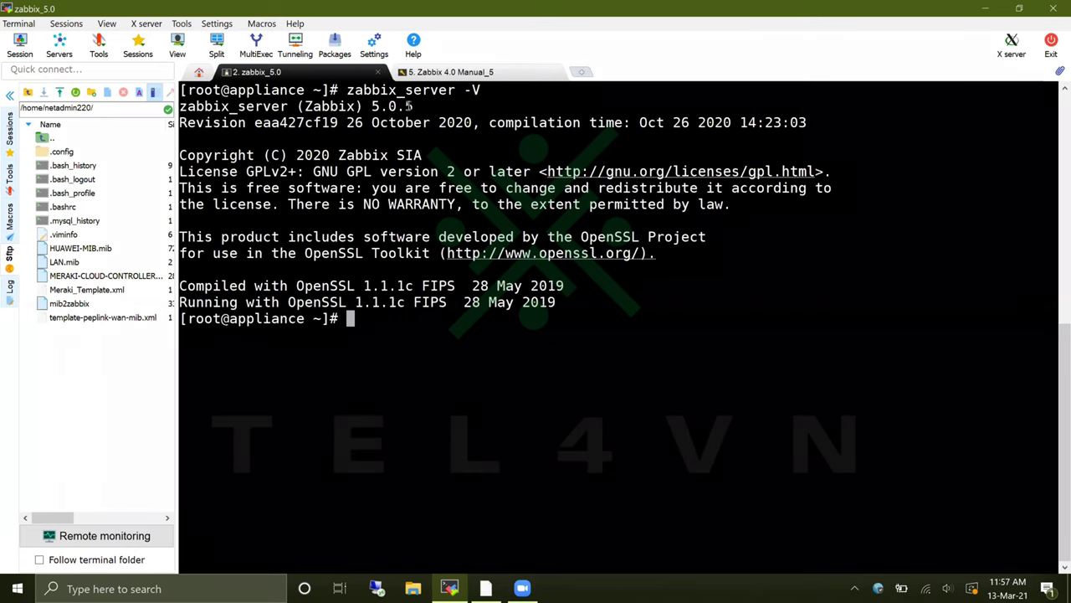
pyautogui.moveTo(413, 106); pyautogui.dragTo(179, 90)
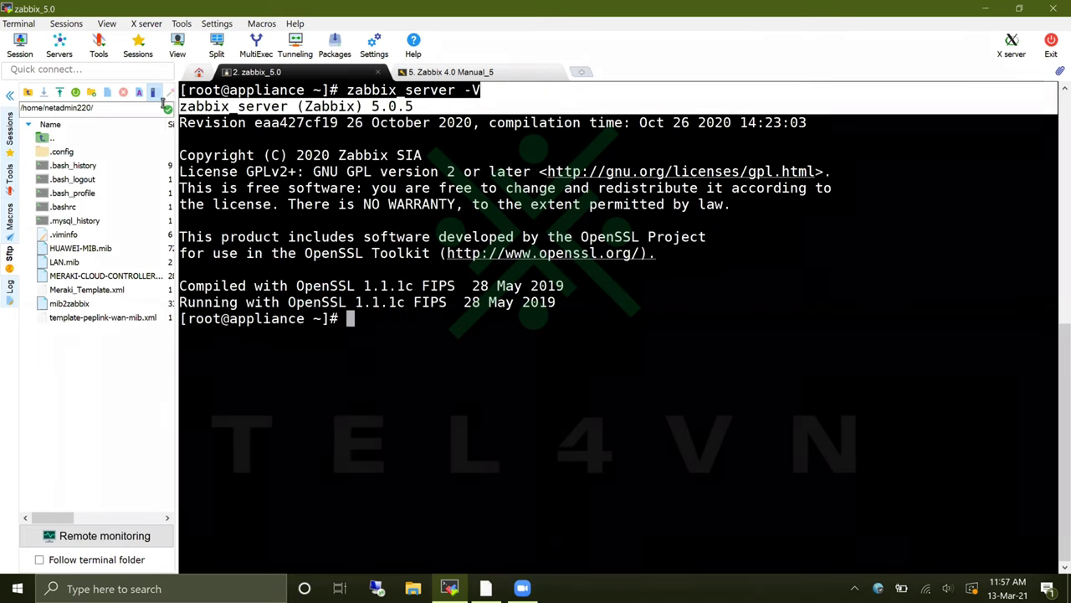
pyautogui.click(491, 163)
# Switch to the Zabbix 4.0 Manual_5 terminal session.
pyautogui.click(491, 76)
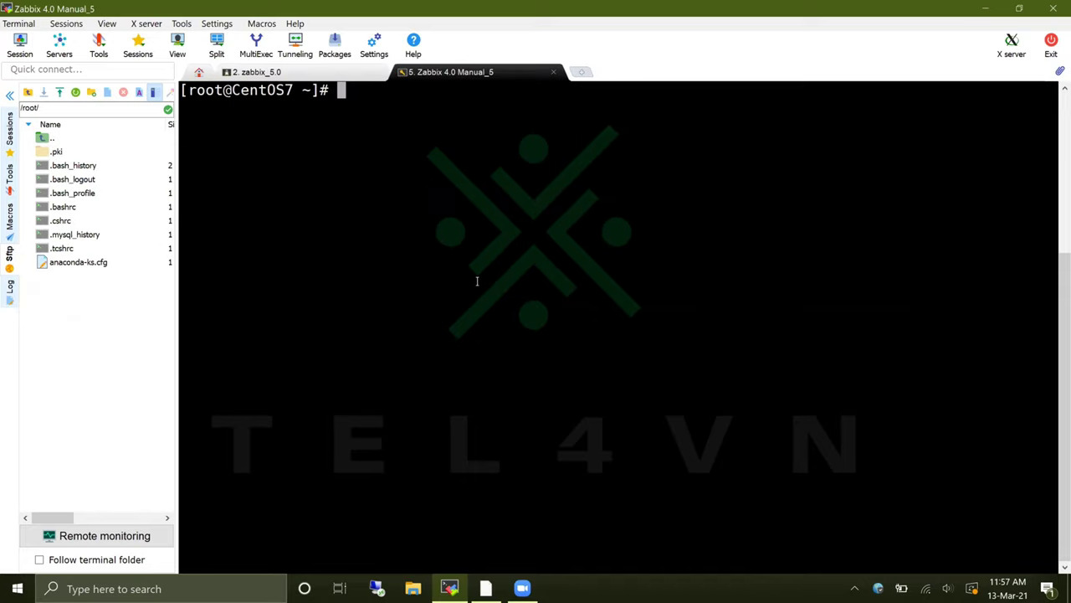
pyautogui.write('zabbix_')
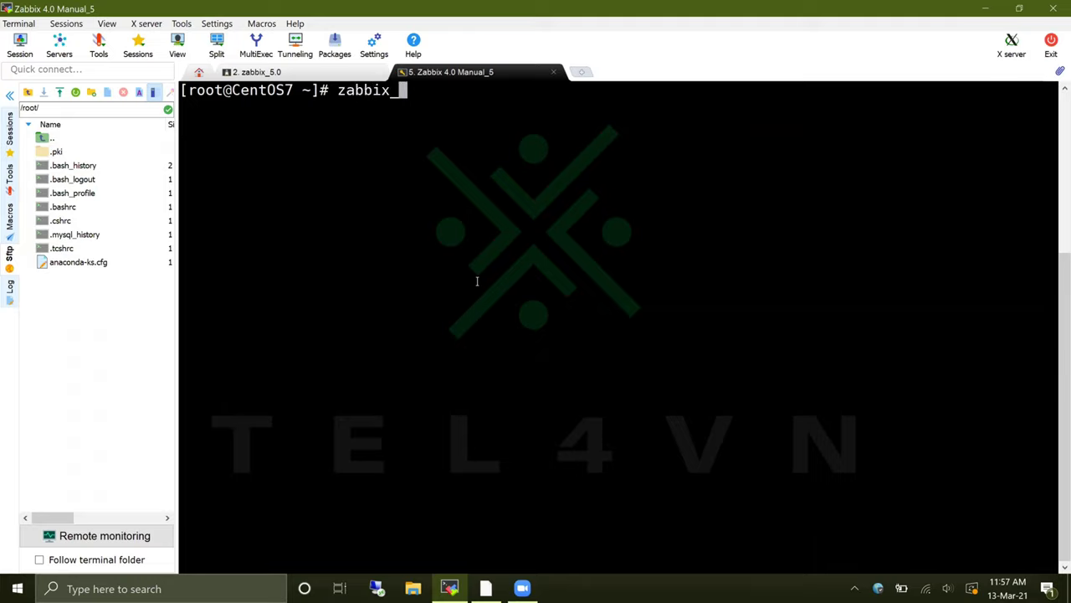
pyautogui.press('BackSpace')
pyautogui.press('BackSpace')
pyautogui.press('BackSpace')
pyautogui.press('BackSpace')
pyautogui.press('BackSpace')
pyautogui.press('BackSpace')
pyautogui.press('BackSpace')
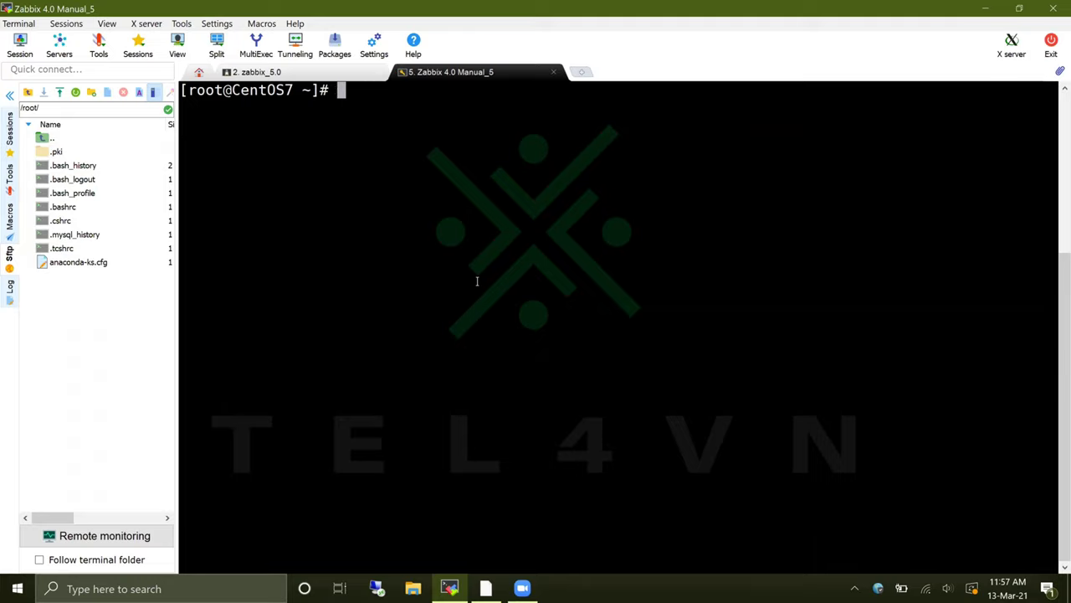
# Display /etc/centos-release with cat and highlight the operating system name and release number.
pyautogui.write('cat /etc/')
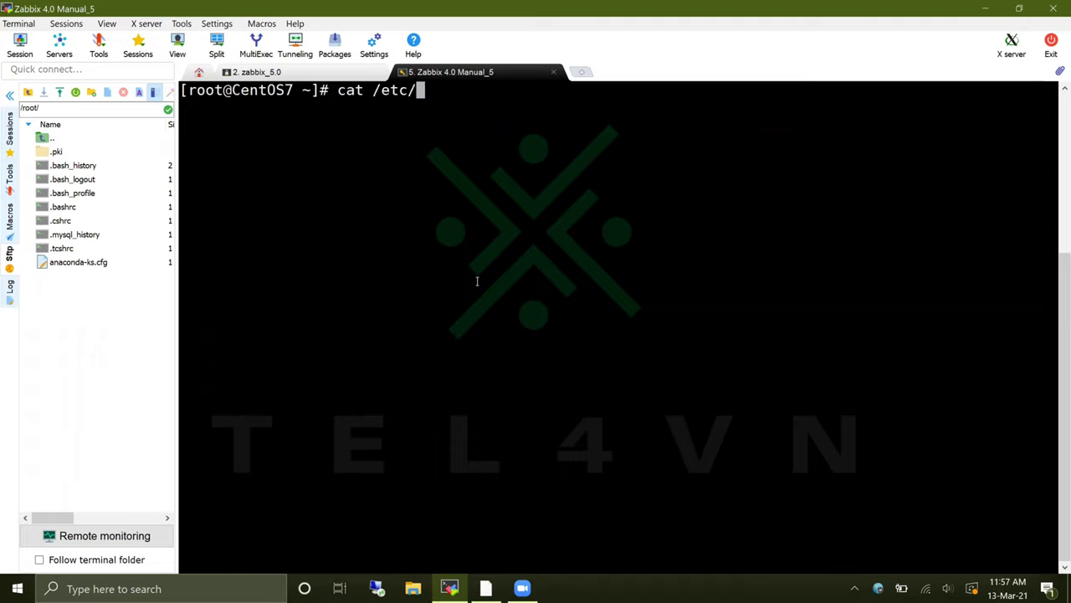
pyautogui.write('ce')
pyautogui.press('Tab')
pyautogui.press('Return')
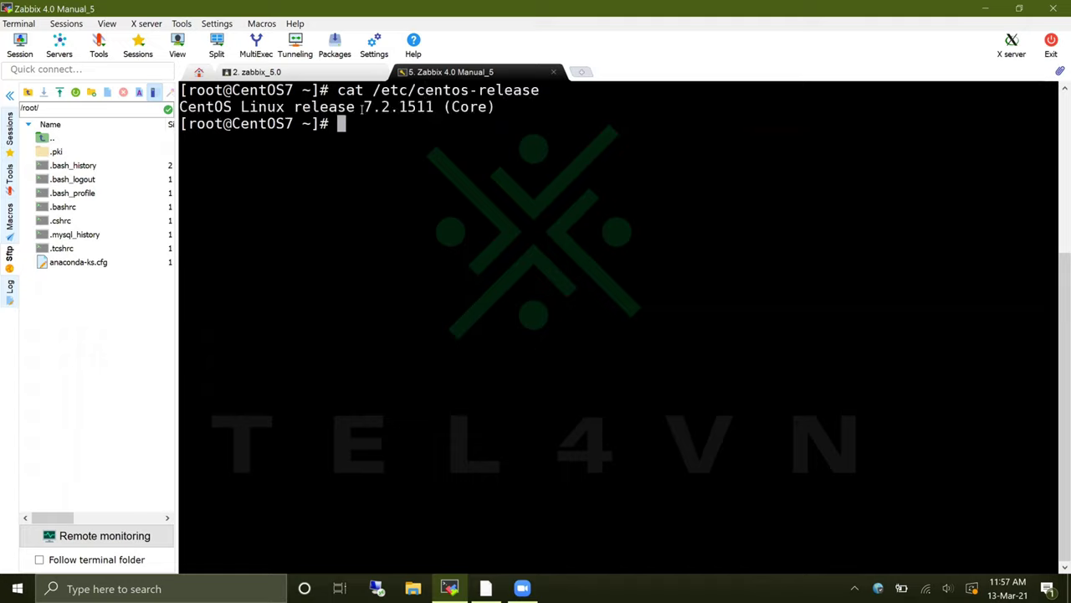
pyautogui.moveTo(355, 106); pyautogui.dragTo(399, 107)
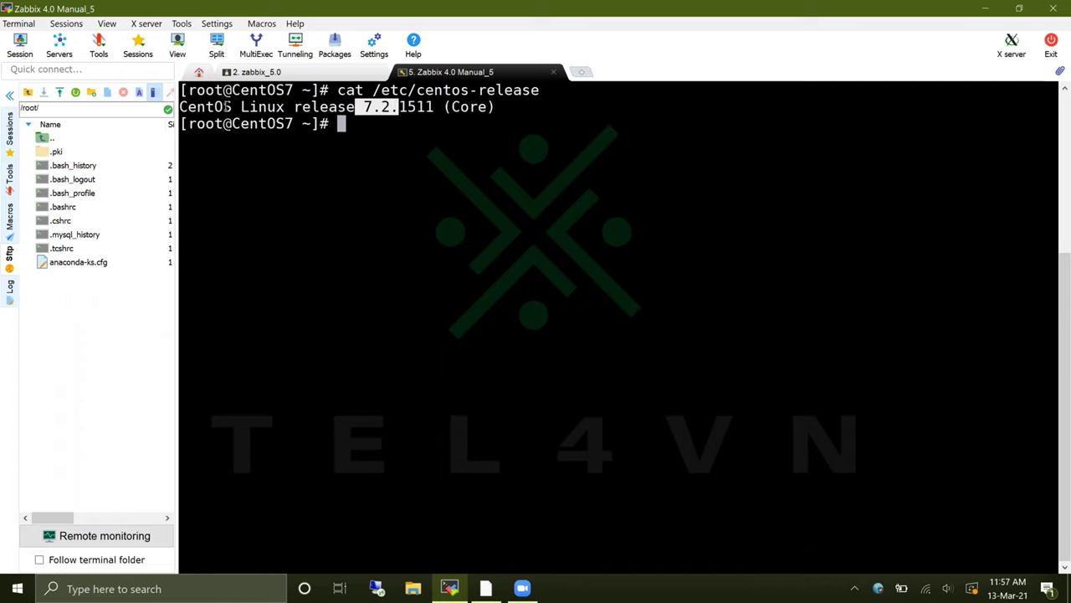
pyautogui.moveTo(232, 106); pyautogui.dragTo(177, 110)
pyautogui.click(275, 147)
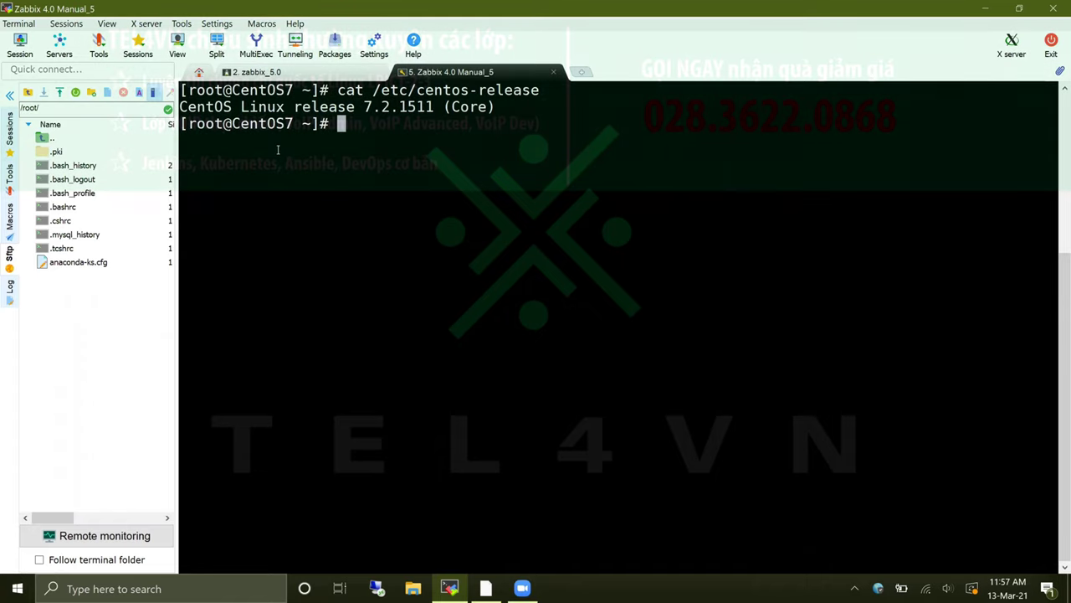
# Check the Zabbix agent daemon's version, highlight the version line, and clear the terminal.
pyautogui.write('zabbix_')
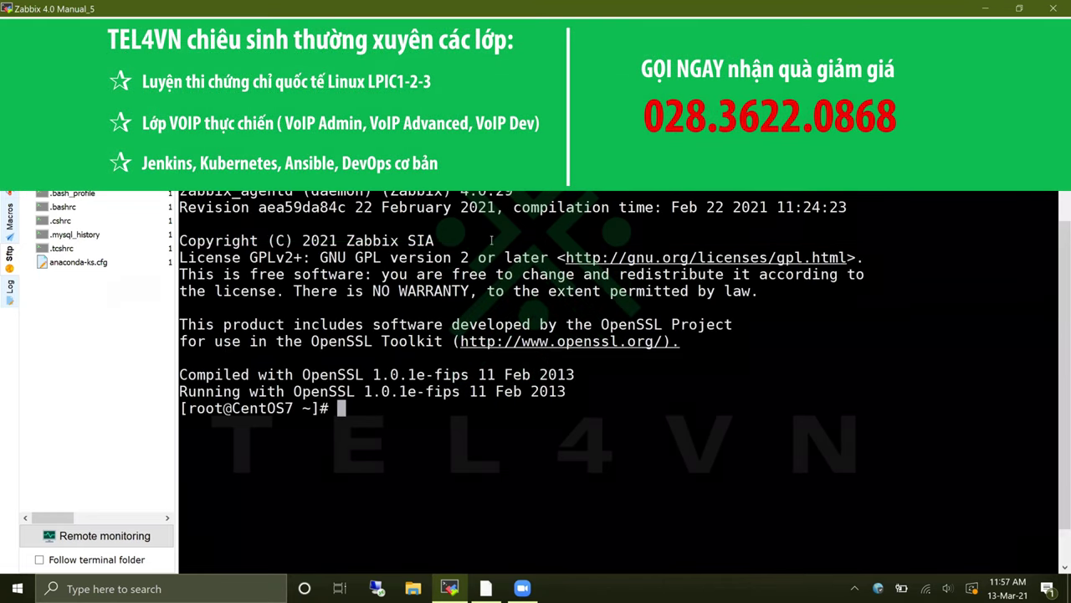
pyautogui.scroll(2, 492, 241)
pyautogui.scroll(-2, 492, 241)
pyautogui.moveTo(180, 195); pyautogui.dragTo(514, 194)
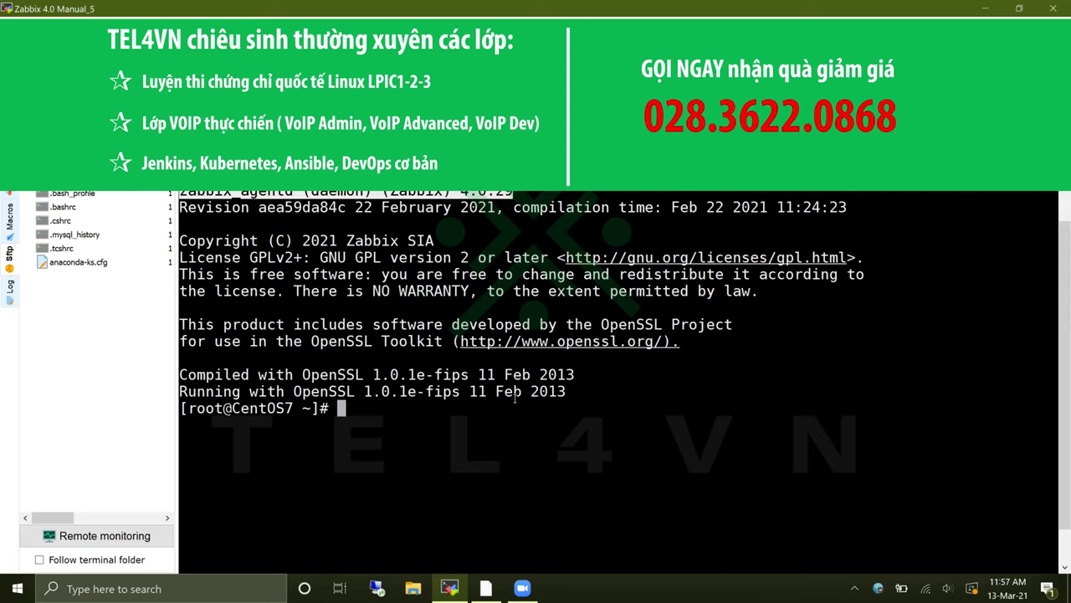
pyautogui.write('clear')
pyautogui.press('Return')
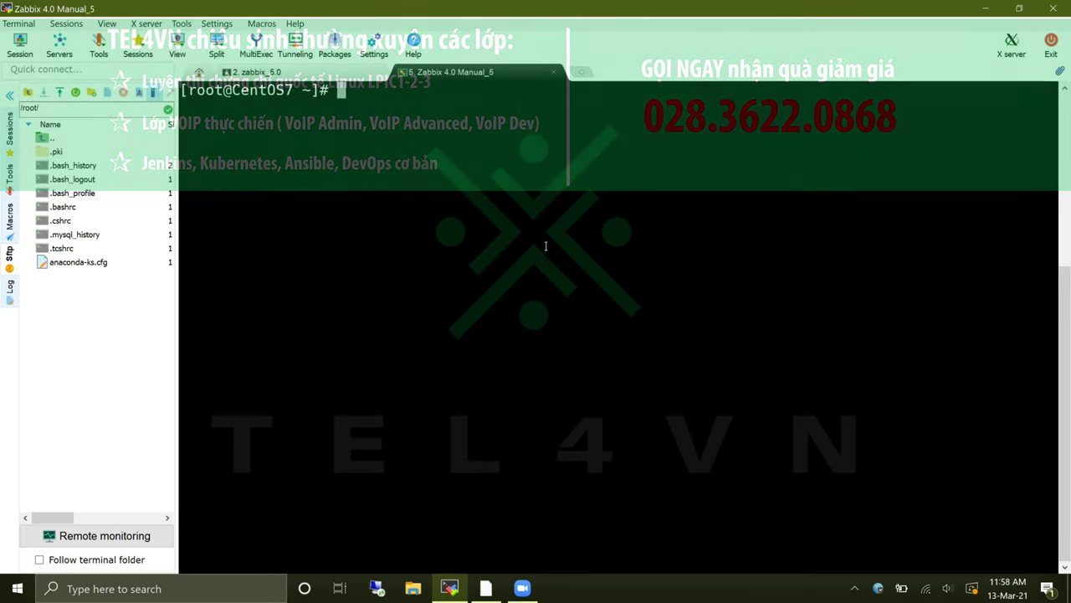
# Open /etc/zabbix/zabbix_agentd.conf in vi and find the active Server parameter under the passive checks section.
pyautogui.write('v')
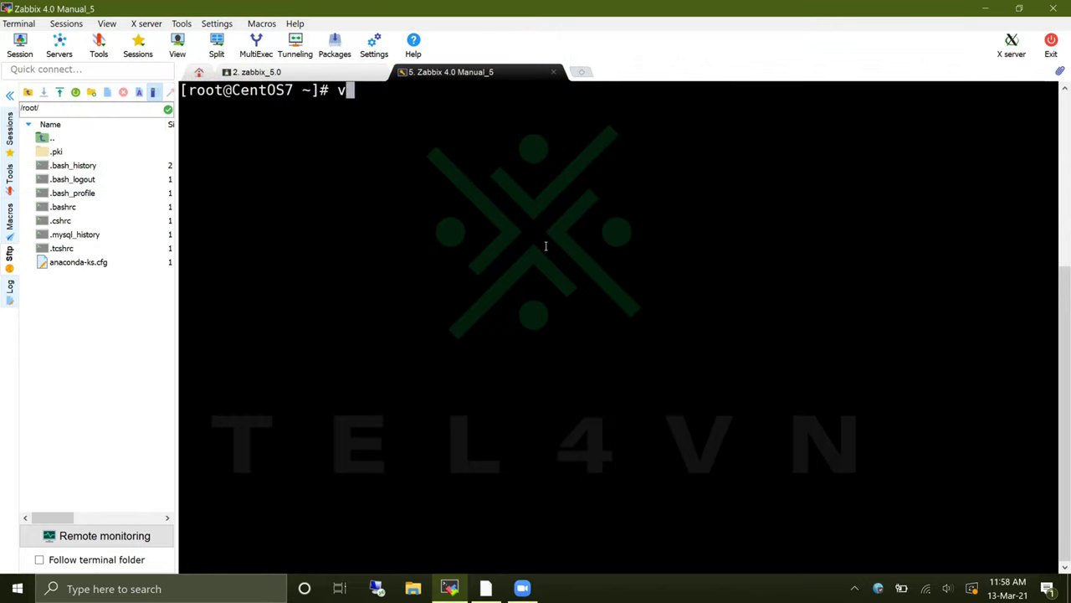
pyautogui.write('i /etc/')
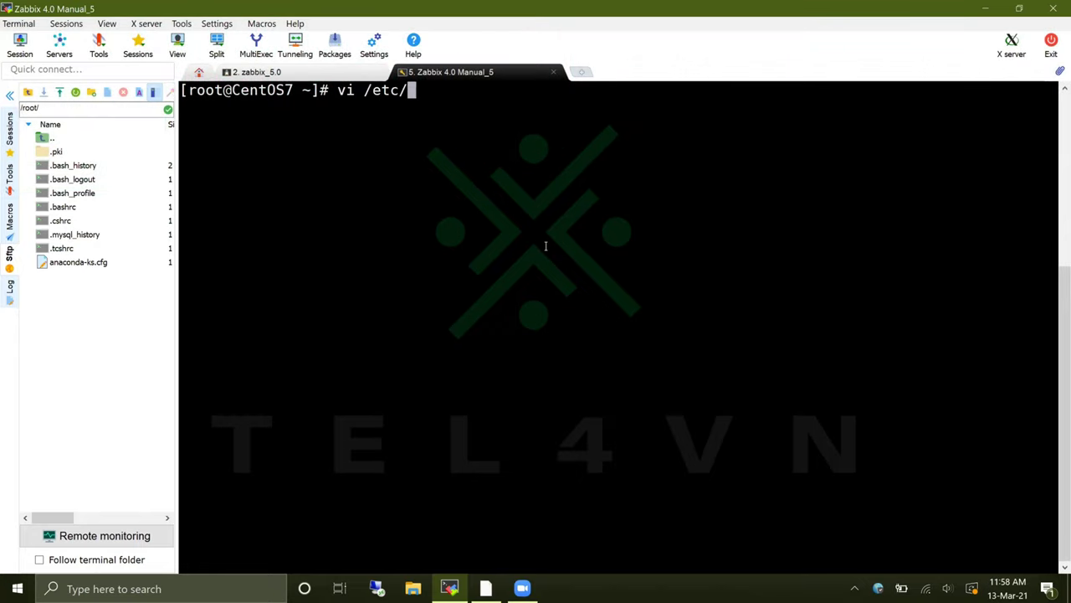
pyautogui.write('zabbix/zabbix_a')
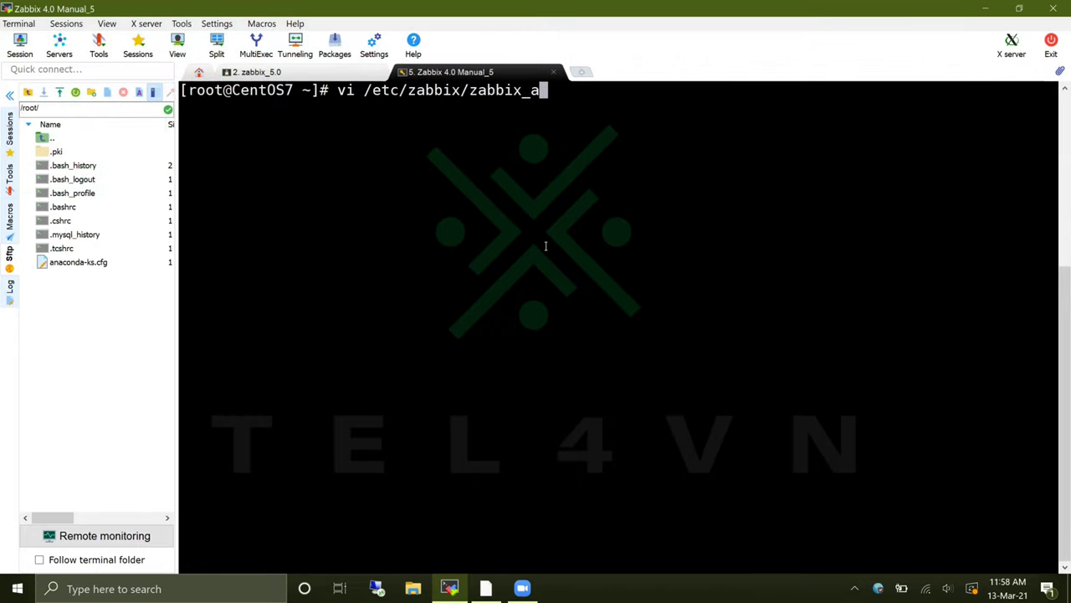
pyautogui.press('Tab')
pyautogui.write('c')
pyautogui.press('Tab')
pyautogui.press('Return')
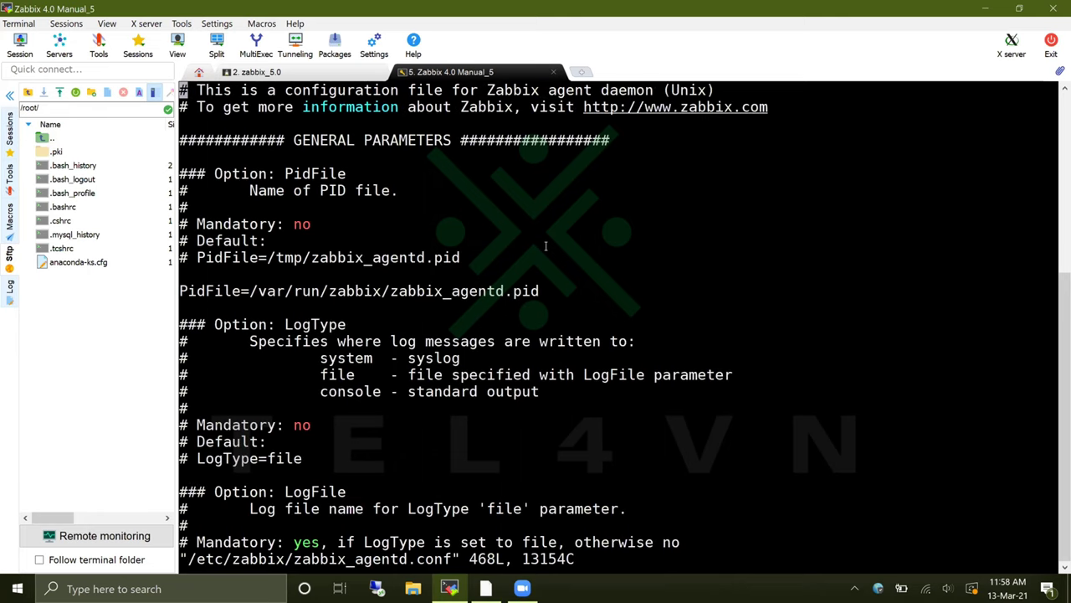
pyautogui.scroll(-17, 459, 378)
pyautogui.scroll(-15, 459, 378)
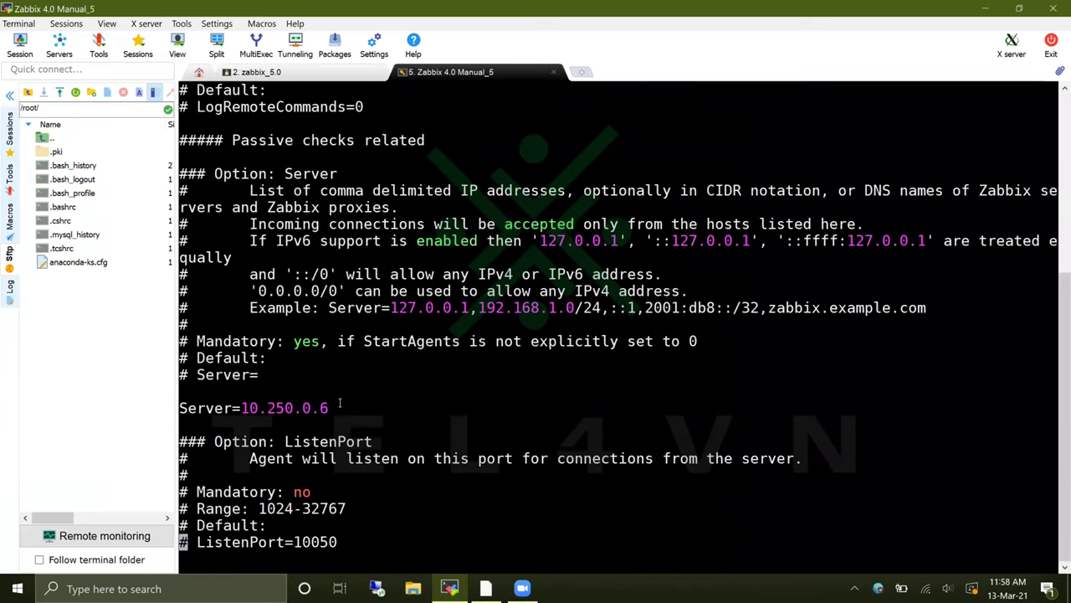
pyautogui.moveTo(329, 408)
pyautogui.mouseDown()
pyautogui.moveTo(182, 408)
pyautogui.moveTo(328, 409)
pyautogui.mouseUp()
# Run ifconfig in the zabbix_5.0 session and highlight the server's IP address.
pyautogui.click(347, 73)
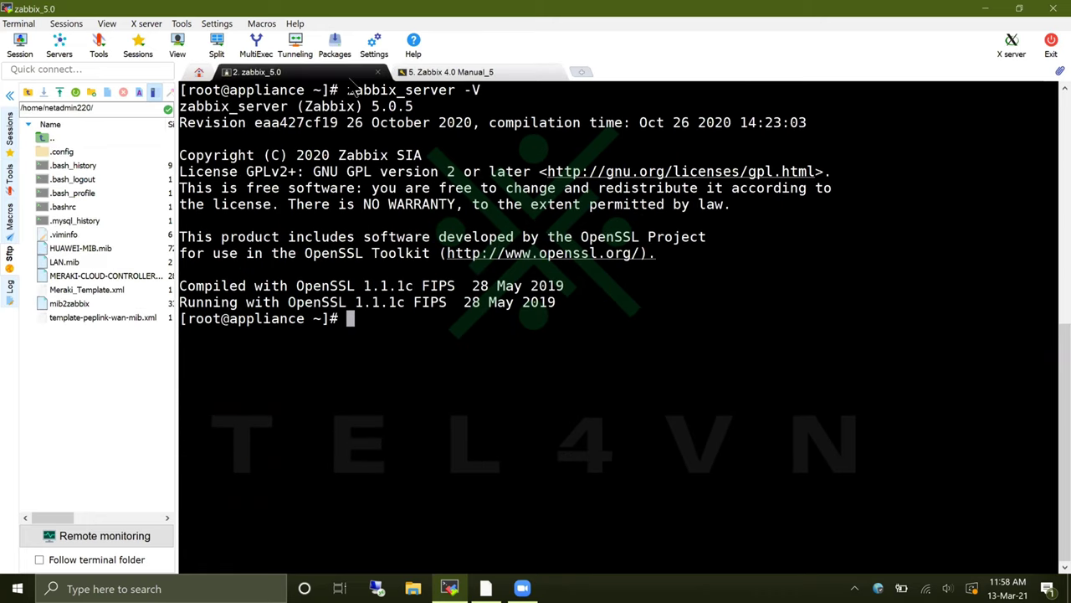
pyautogui.write('ifconfig')
pyautogui.press('Return')
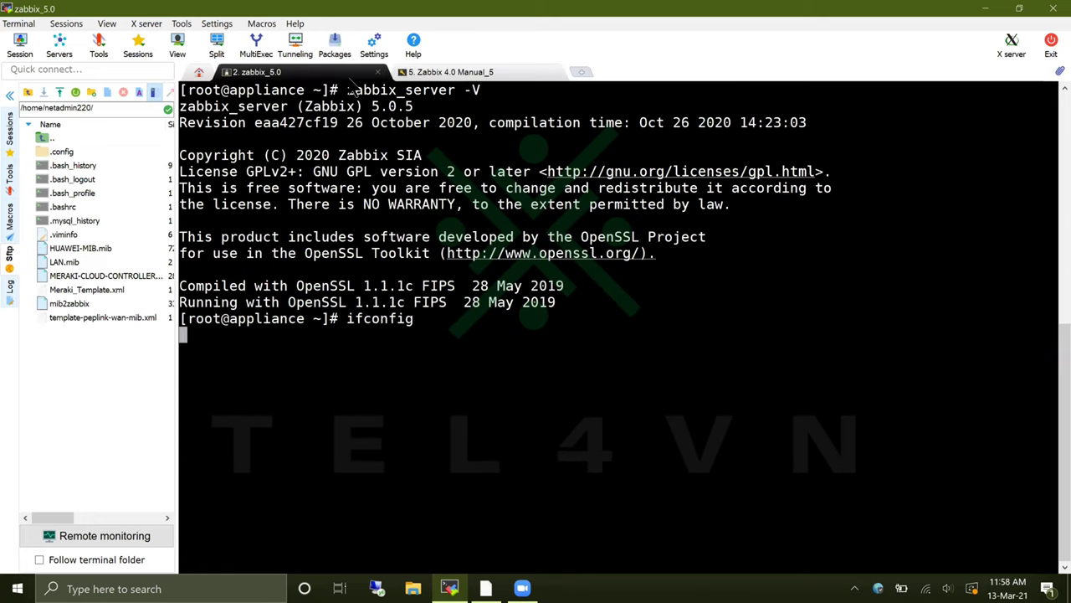
pyautogui.moveTo(370, 286); pyautogui.dragTo(289, 286)
# In the Zabbix 4.0 Manual_5 session, review the ListenPort and ServerActive parameters in the agent configuration, and exit vi with :wq.
pyautogui.click(456, 72)
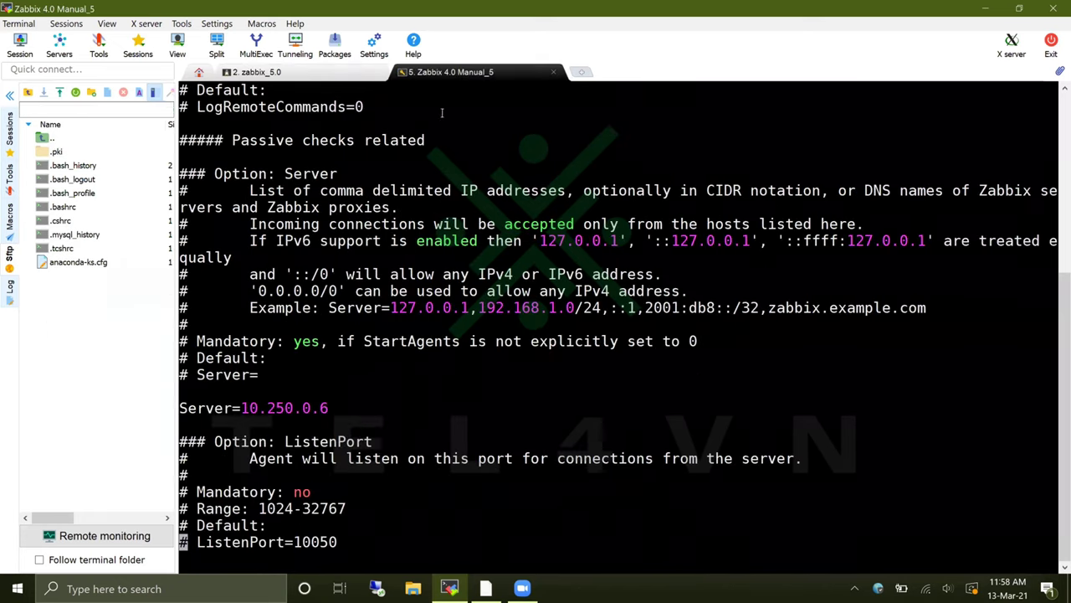
pyautogui.scroll(-4, 381, 466)
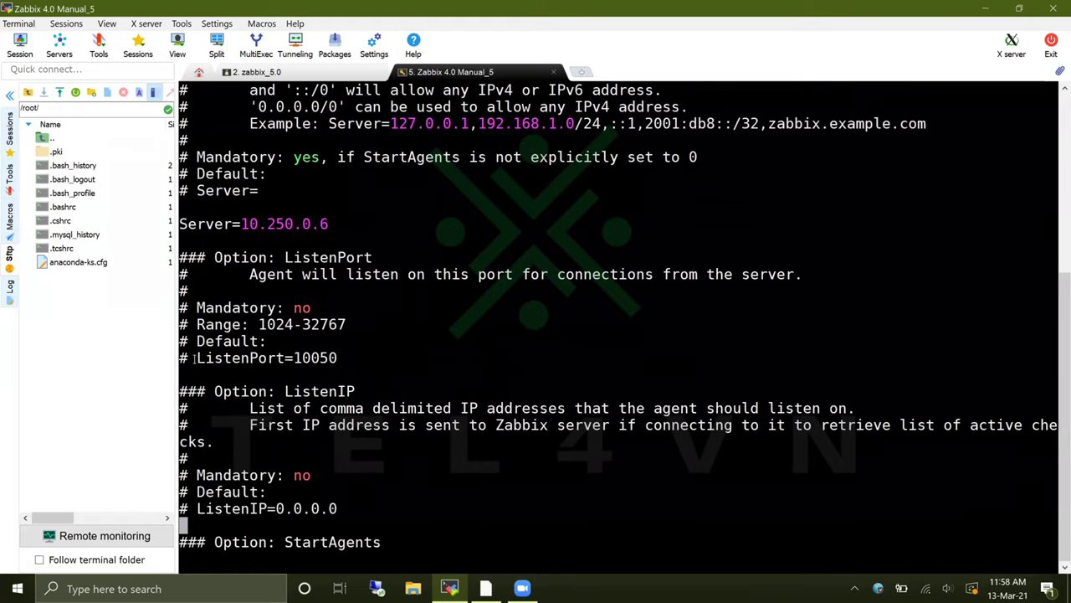
pyautogui.moveTo(194, 358); pyautogui.dragTo(1056, 360)
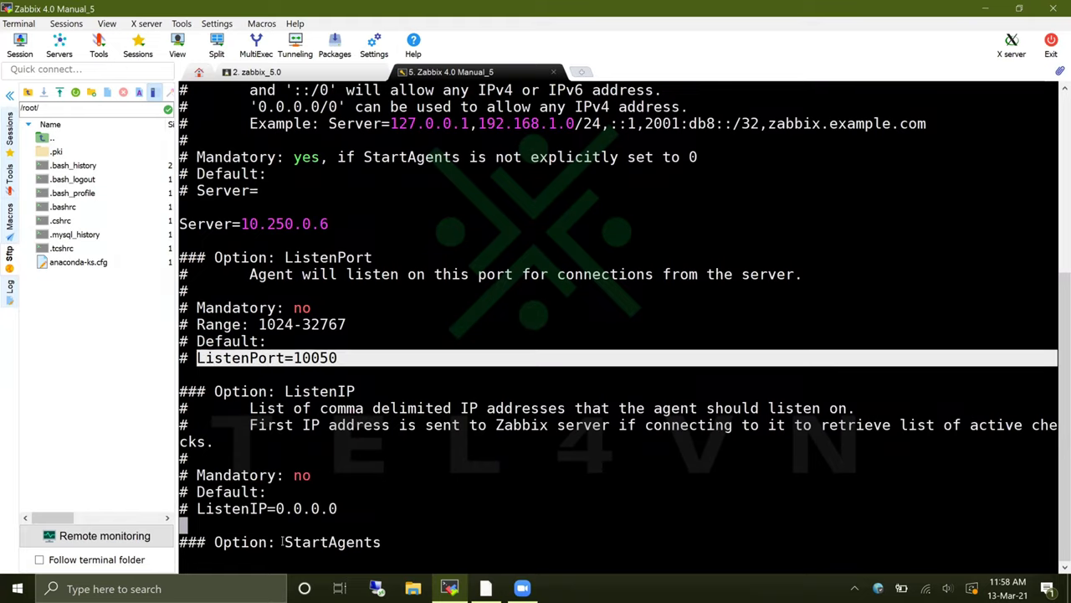
pyautogui.scroll(-10, 283, 541)
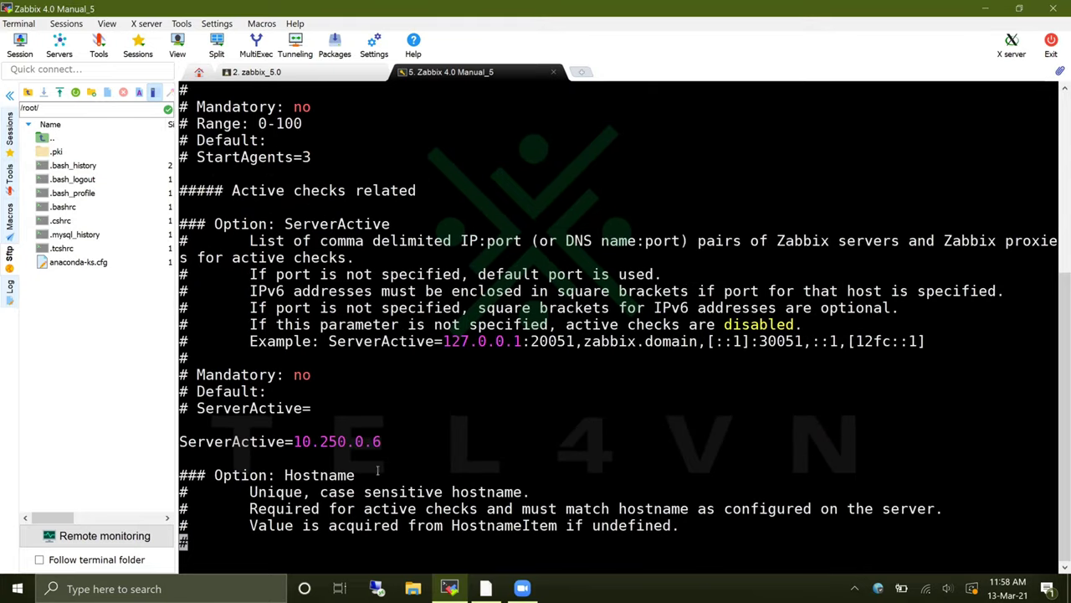
pyautogui.moveTo(389, 437); pyautogui.dragTo(205, 441)
pyautogui.click(360, 463)
pyautogui.write(':wq')
pyautogui.press('Return')
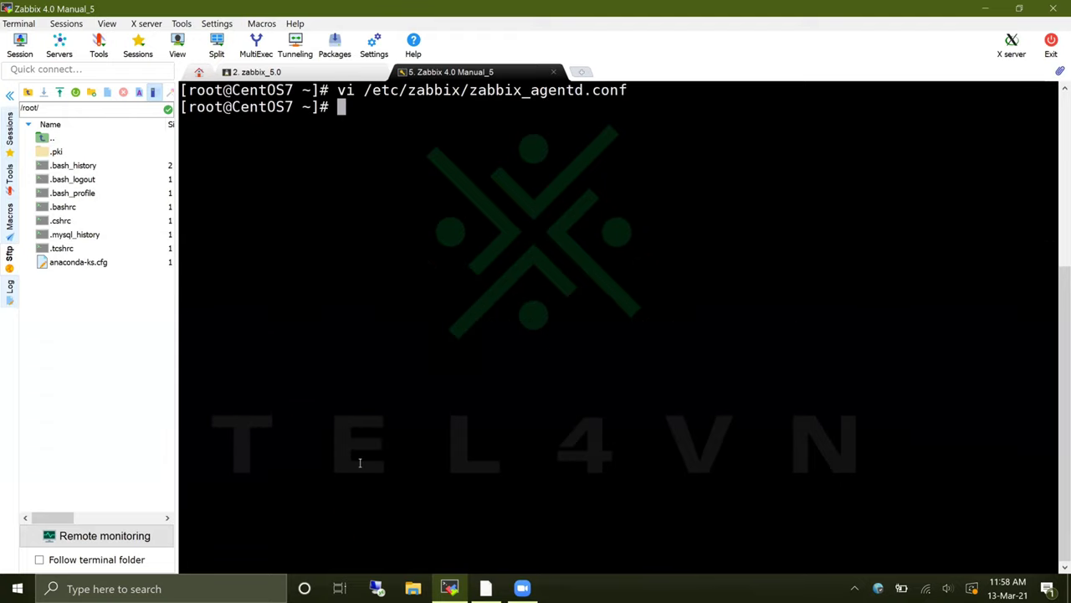
# List the listening ports with netstat -ntulp and highlight the IPv4 zabbix_agentd entry on port 10050.
pyautogui.write('netstar')
pyautogui.press('BackSpace')
pyautogui.write('t ')
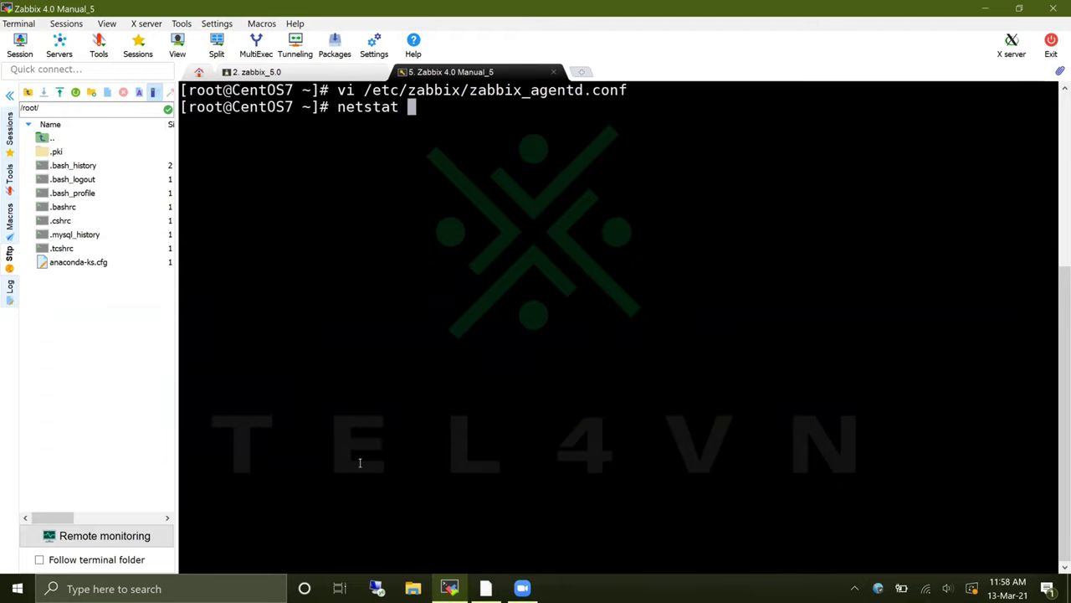
pyautogui.write('-ntulp')
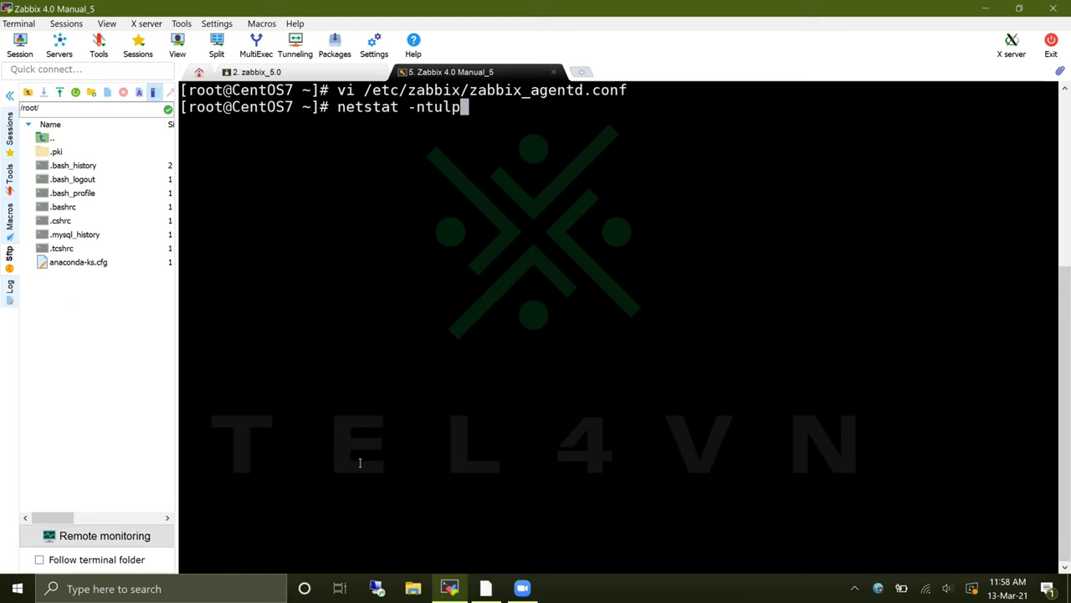
pyautogui.press('Return')
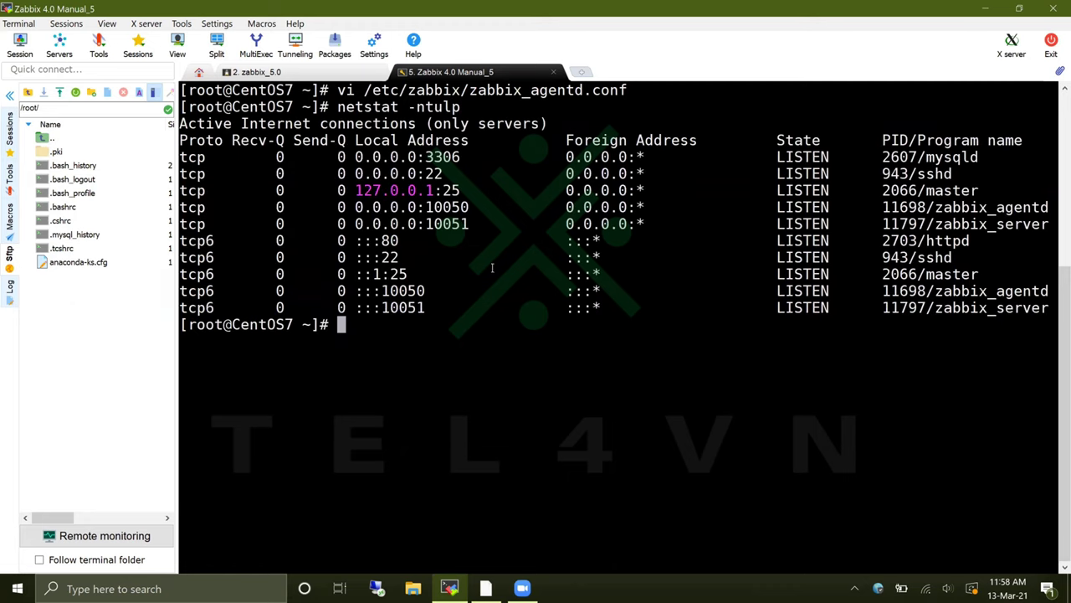
pyautogui.tripleClick(456, 207)
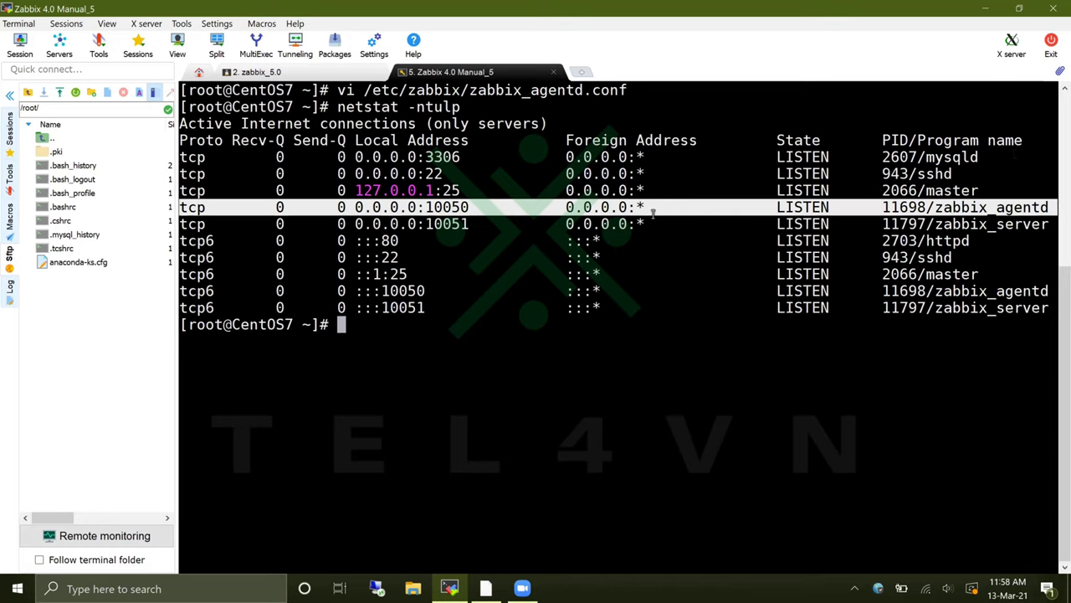
pyautogui.click(513, 329)
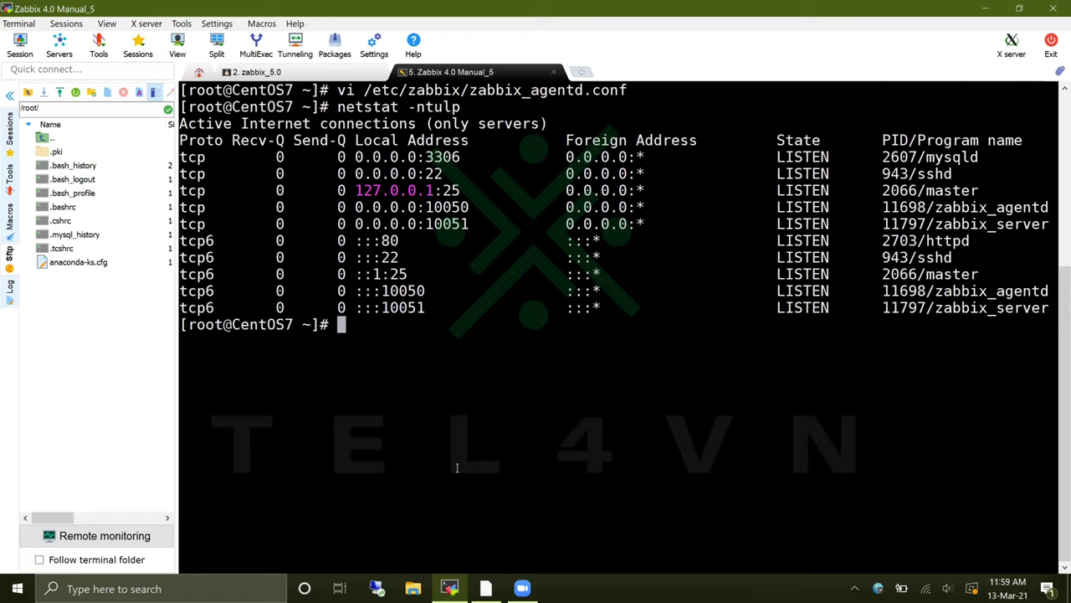
# Print all agent items with zabbix_agentd -p and highlight the system.cpu.switches key and its value in the output.
pyautogui.write('zabbix_a')
pyautogui.press('Tab')
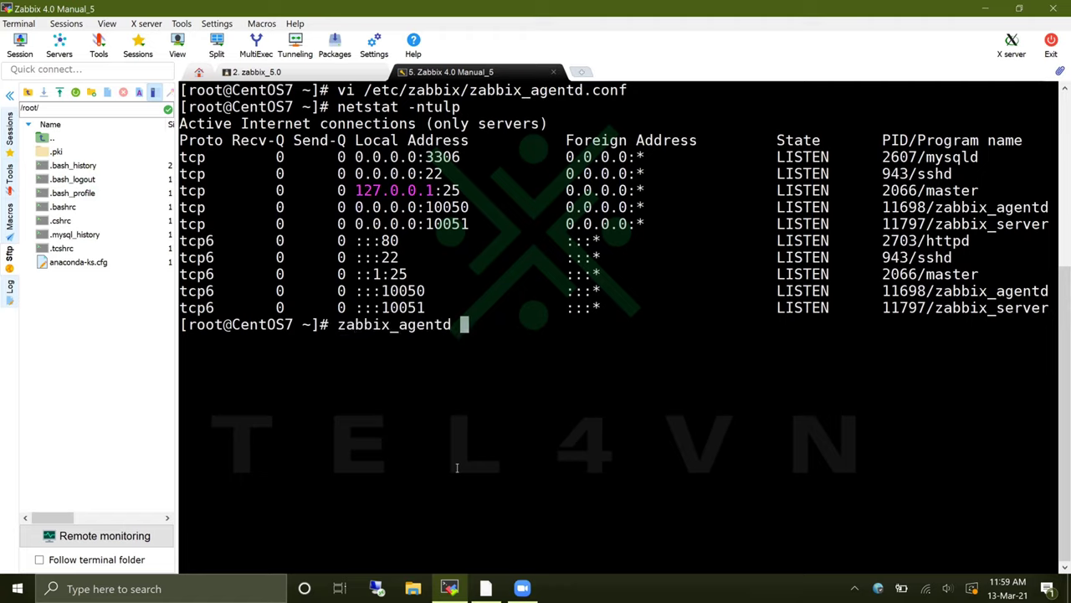
pyautogui.write('-p')
pyautogui.press('Return')
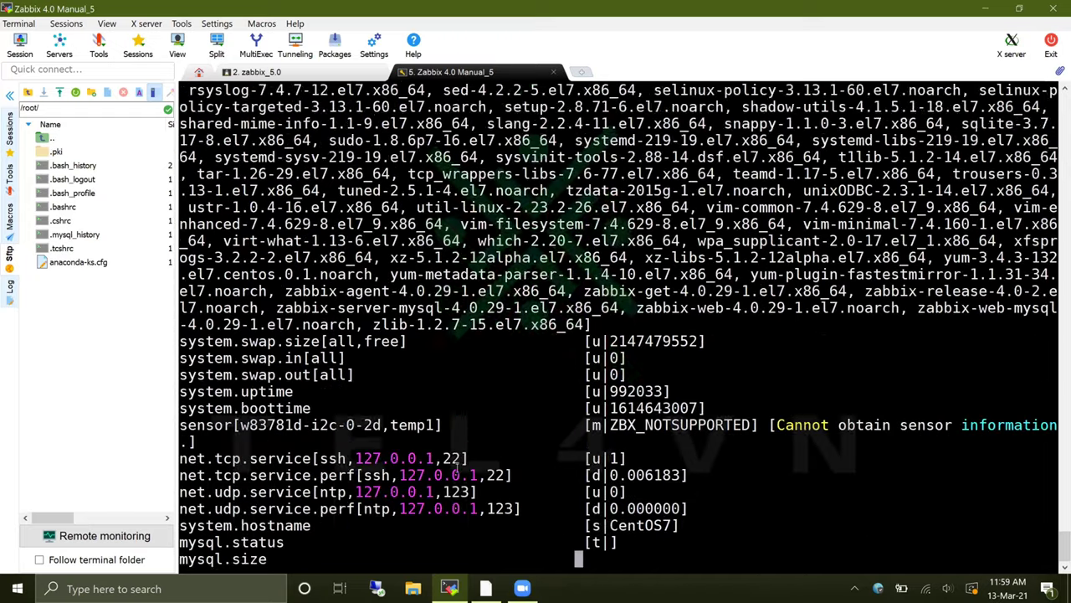
pyautogui.scroll(15, 409, 486)
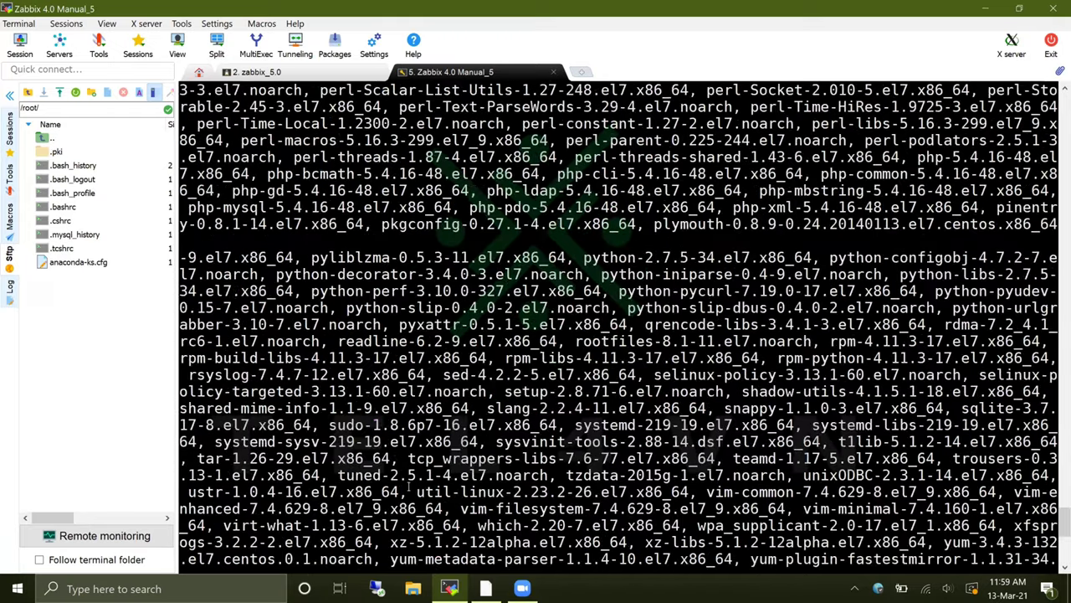
pyautogui.scroll(20, 408, 486)
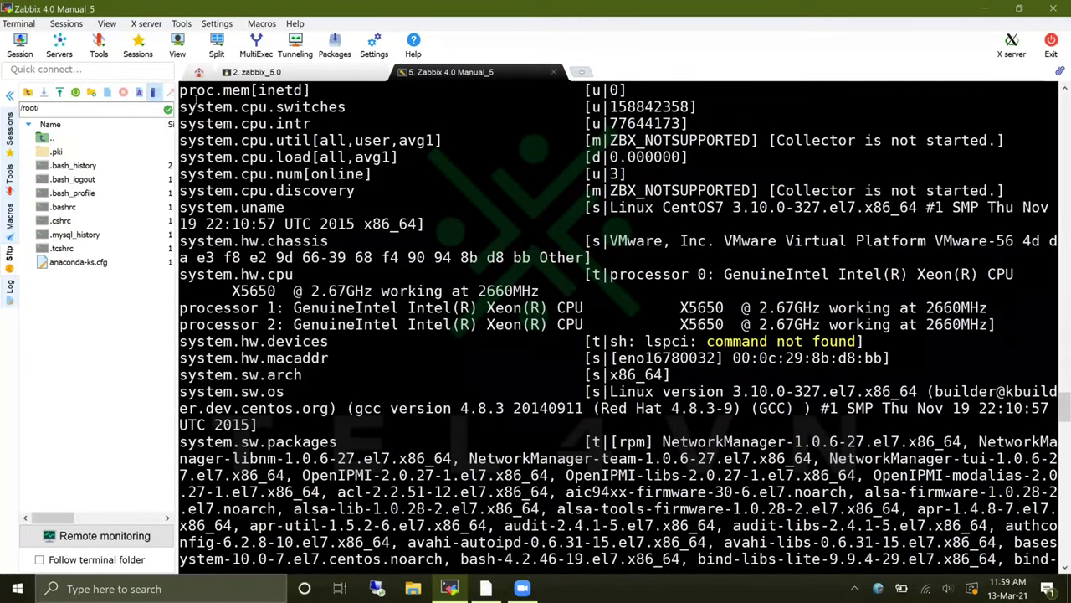
pyautogui.moveTo(179, 107); pyautogui.dragTo(351, 107)
pyautogui.click(596, 107)
pyautogui.doubleClick(630, 106)
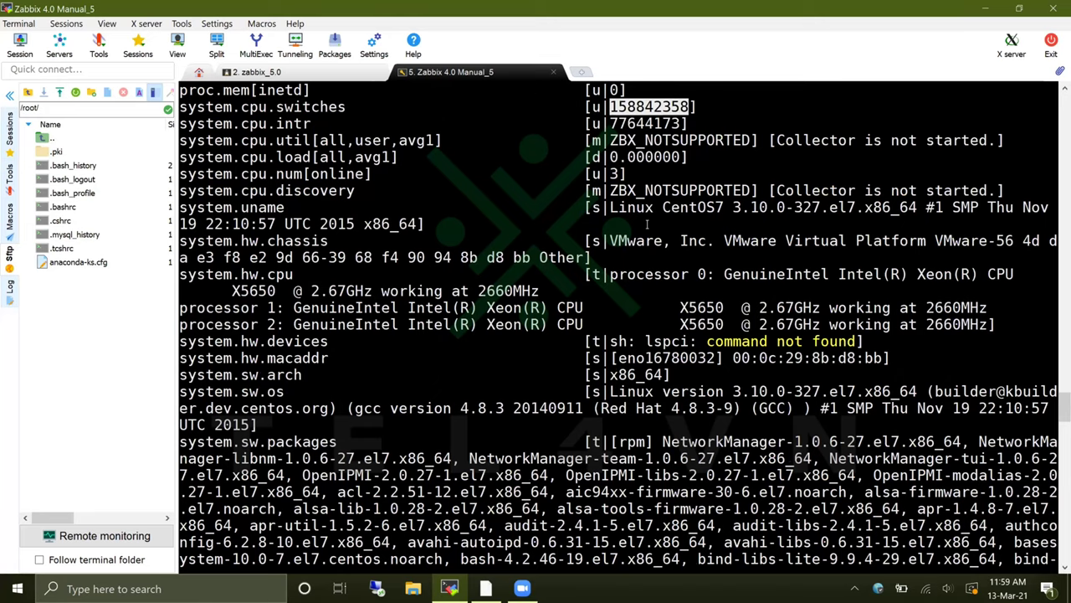
# Find the system.uptime item in the agent output and highlight its key, type letter and value.
pyautogui.scroll(-20, 647, 225)
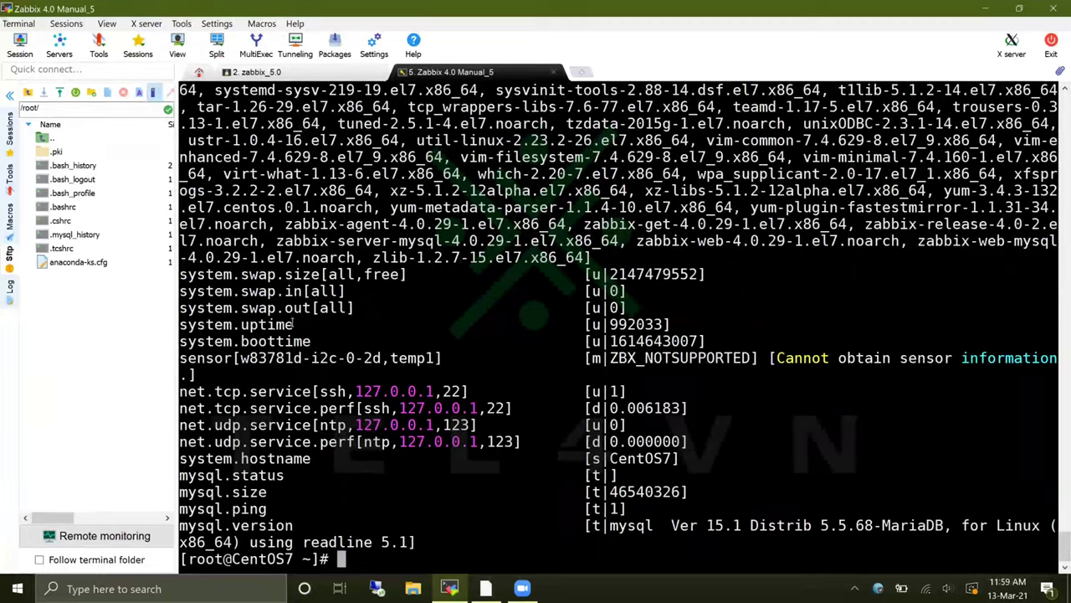
pyautogui.moveTo(293, 324); pyautogui.dragTo(186, 327)
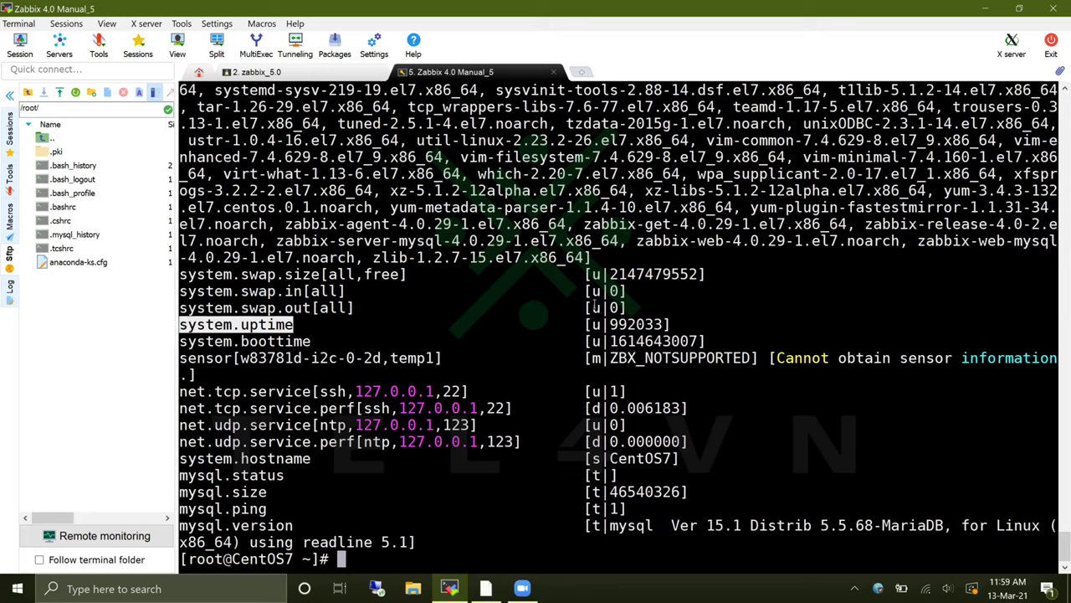
pyautogui.doubleClick(596, 324)
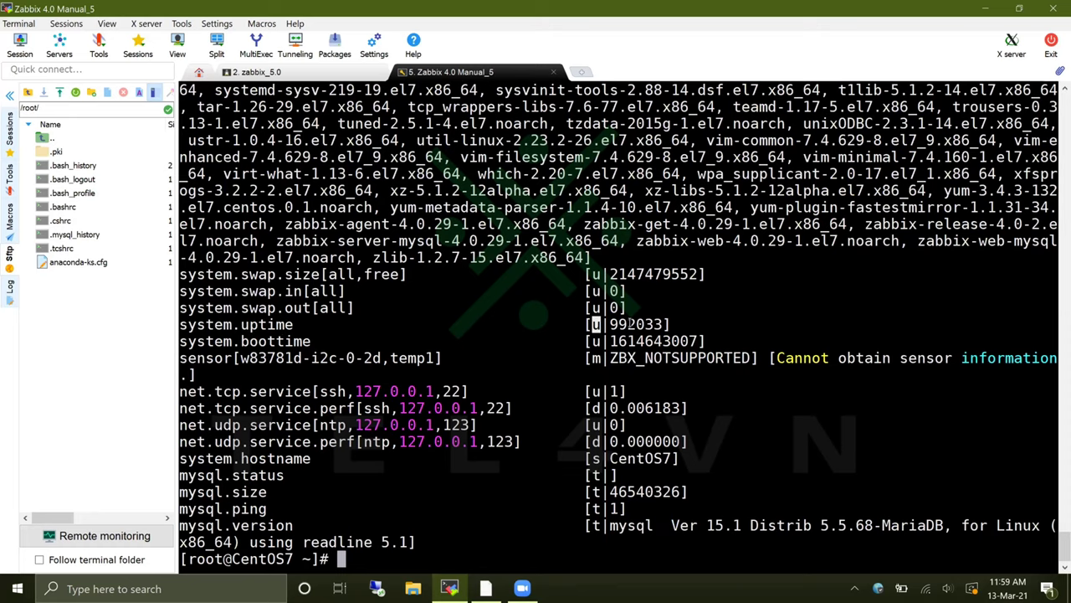
pyautogui.doubleClick(629, 323)
pyautogui.hotkey('ctrl', 'c')
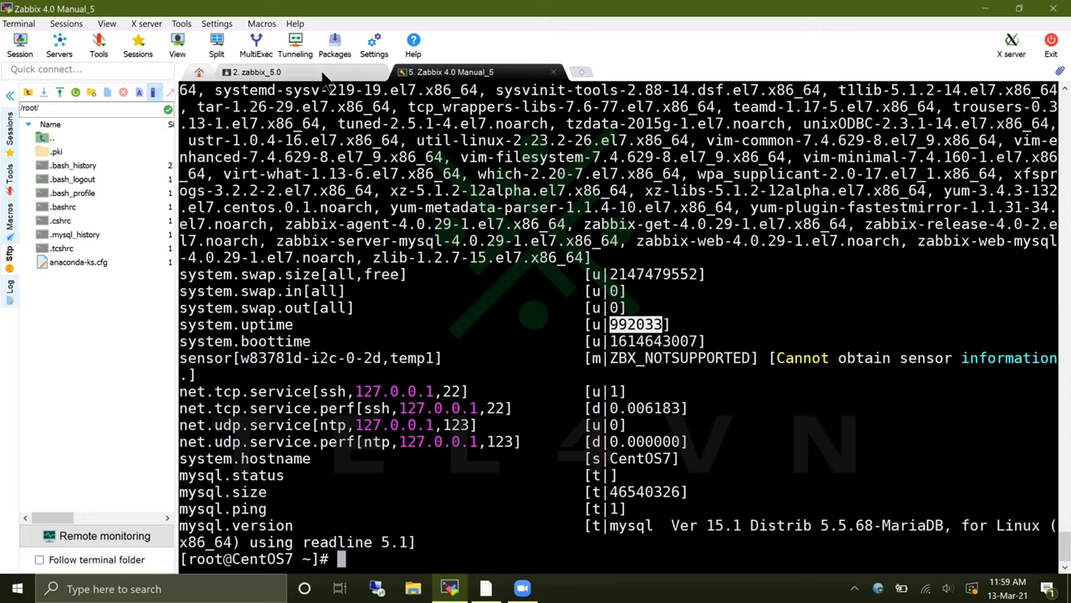
# In the zabbix_5.0 session, clear the terminal and begin a zabbix_get -s command.
pyautogui.click(256, 72)
pyautogui.write('clear')
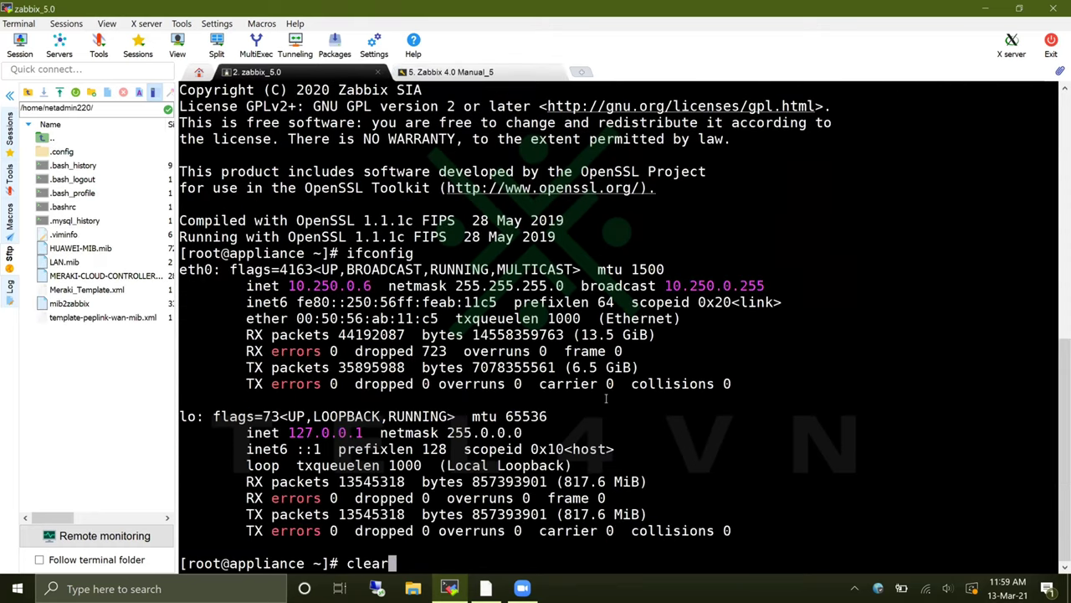
pyautogui.press('Return')
pyautogui.write('zabbix_get ')
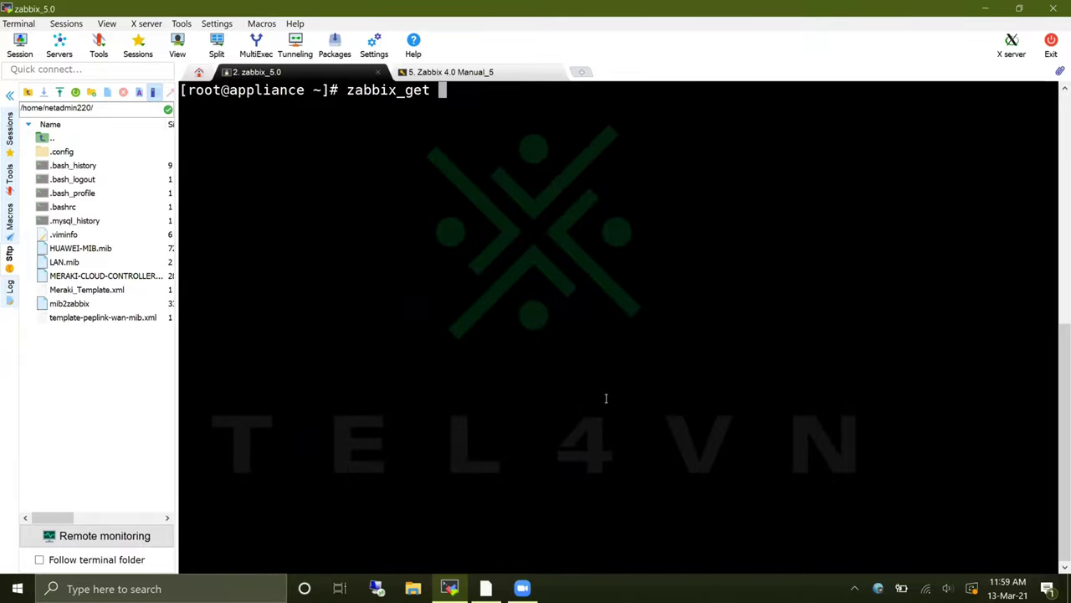
pyautogui.write('-s')
# Run ifconfig in the Zabbix 4.0 Manual_5 session to look up the agent host's IP address.
pyautogui.click(499, 73)
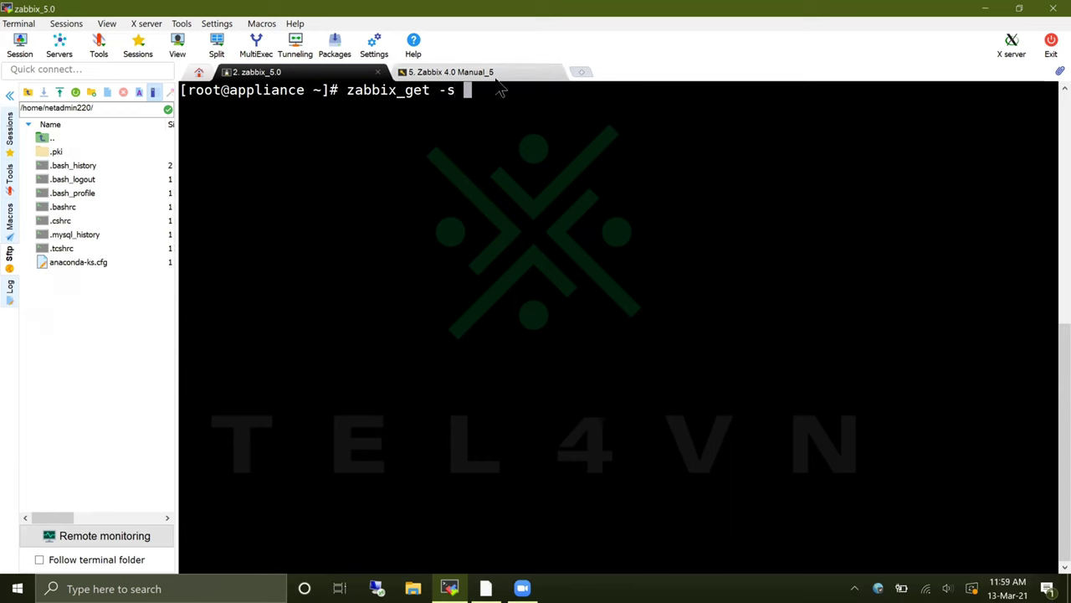
pyautogui.write('ifconfig')
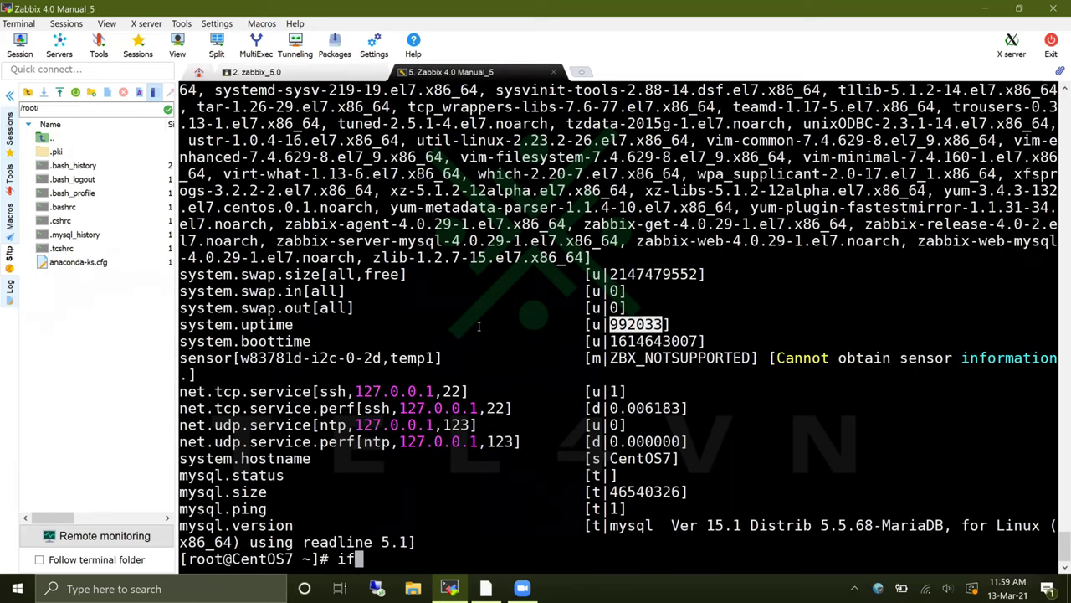
pyautogui.press('Return')
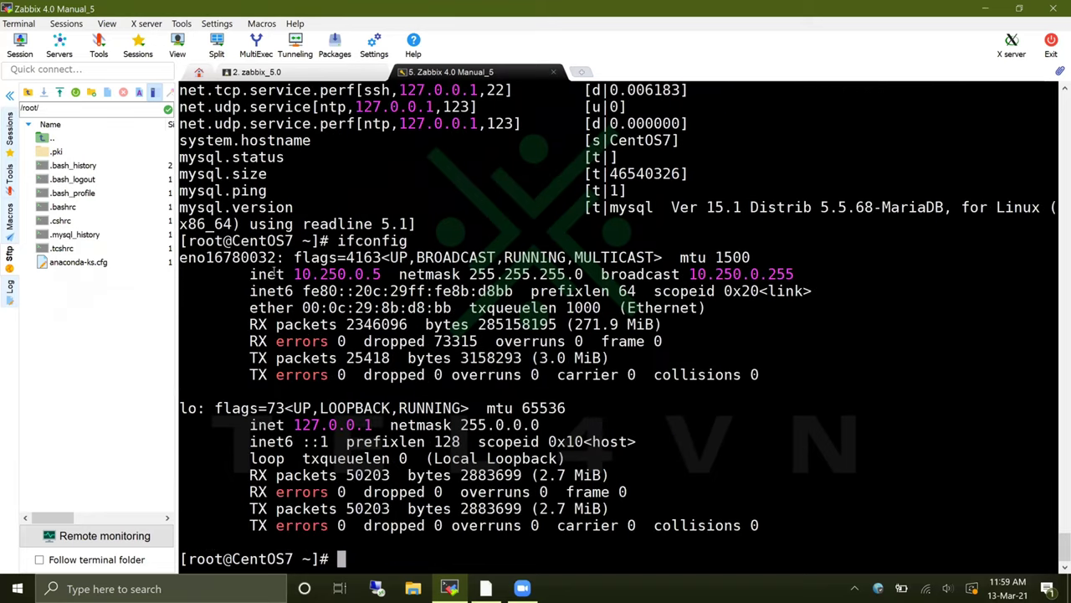
# In the zabbix_5.0 session, extend the zabbix_get command with 10.250.0.5 -p 10050 -k and an empty pair of double quotes.
pyautogui.click(256, 72)
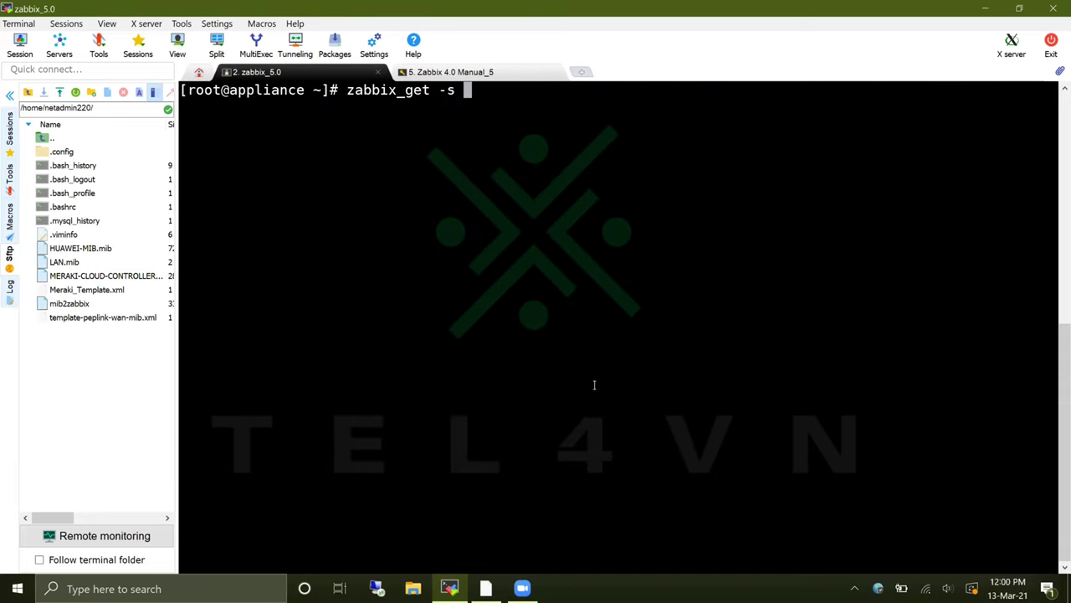
pyautogui.write('10.250.')
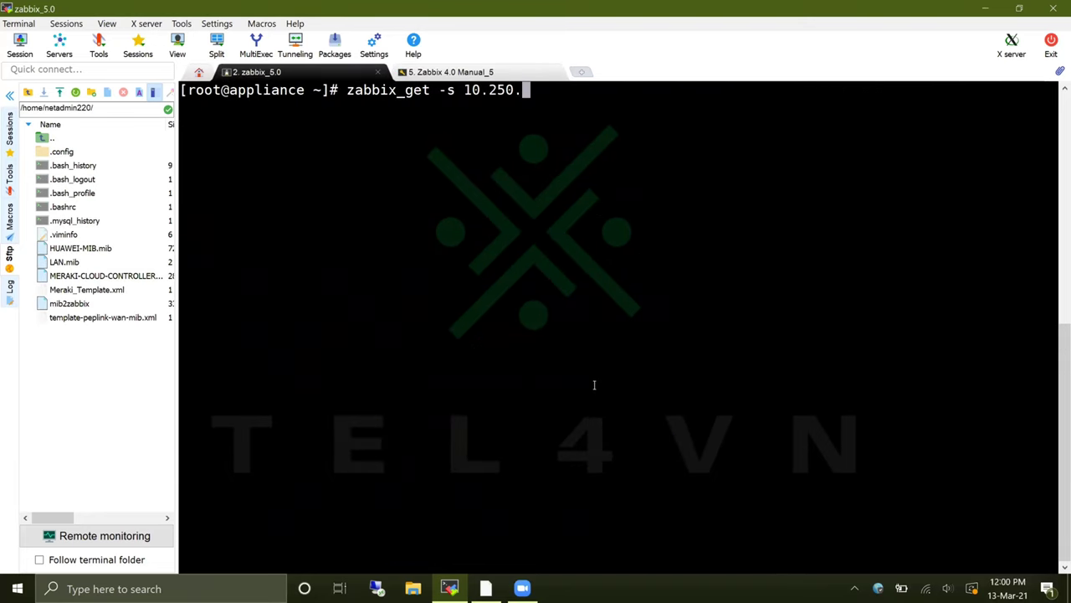
pyautogui.write('0.5 -')
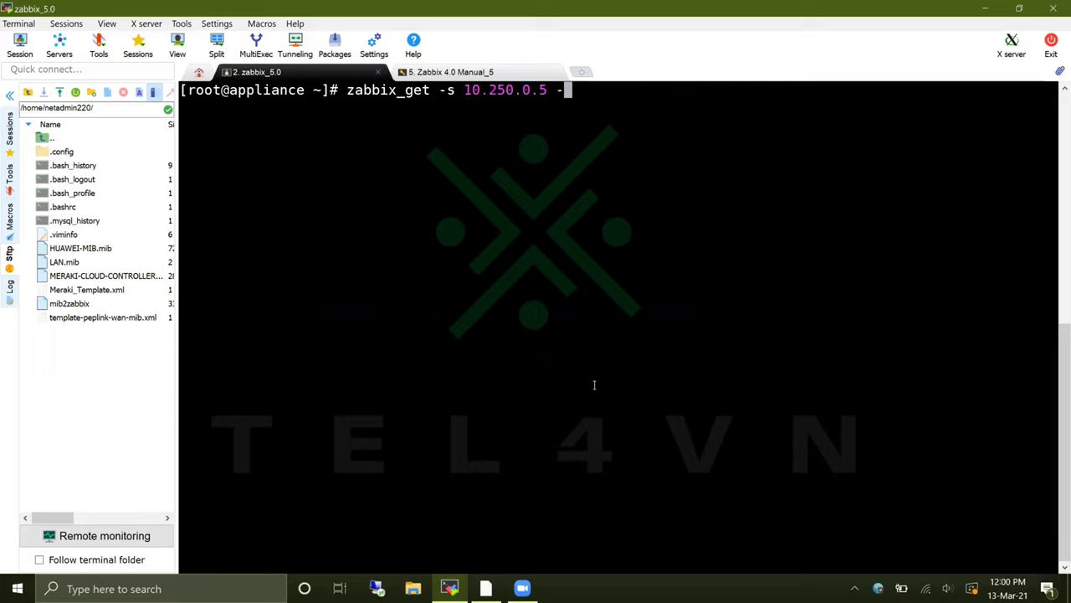
pyautogui.write('p 10050')
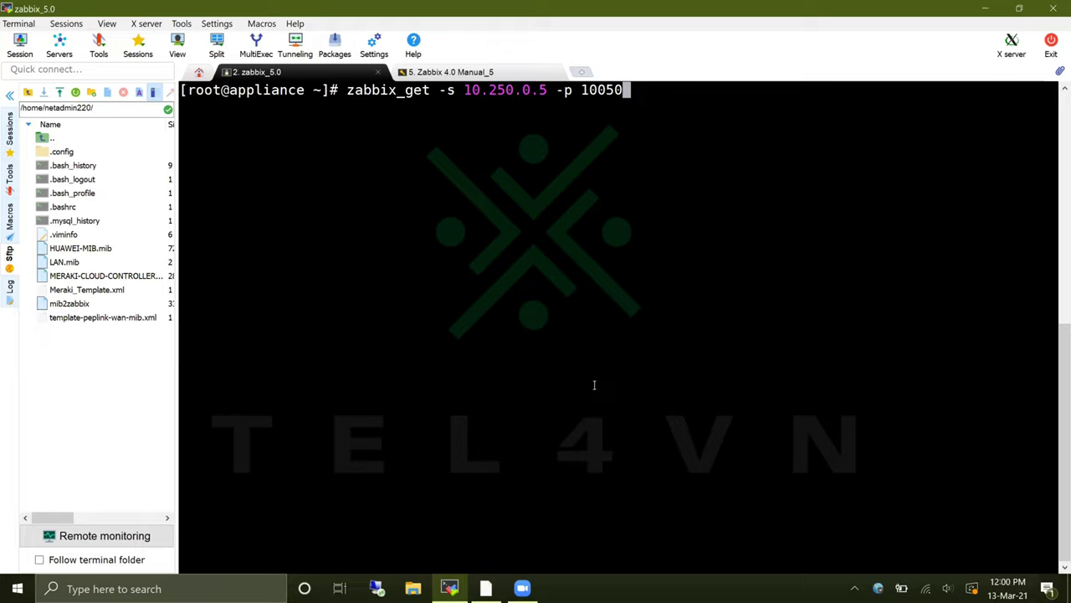
pyautogui.write(' -k ""')
pyautogui.press('Left')
pyautogui.click(491, 73)
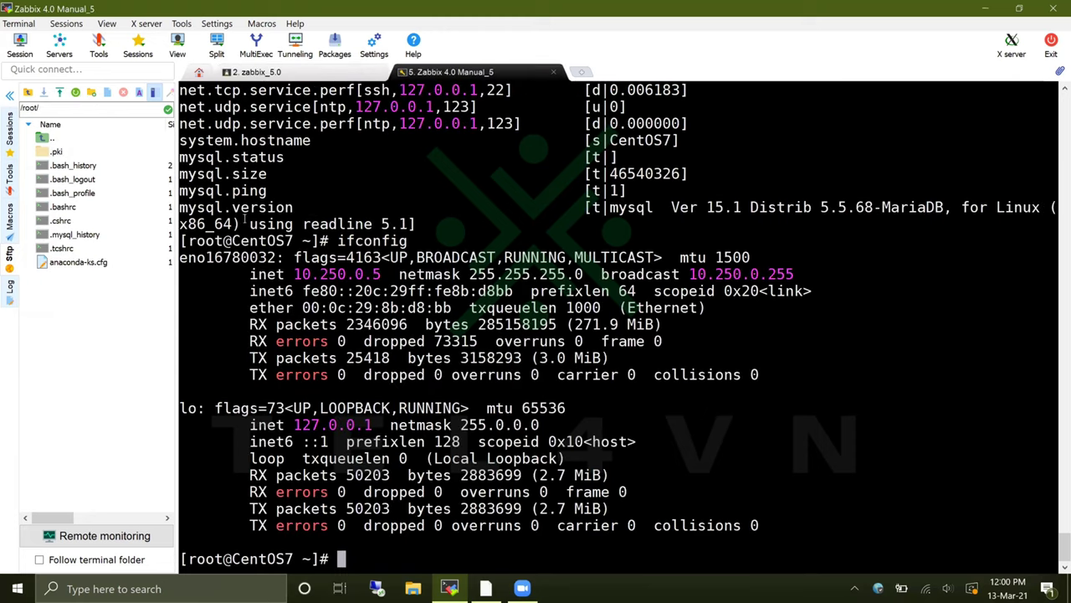
pyautogui.scroll(4, 318, 157)
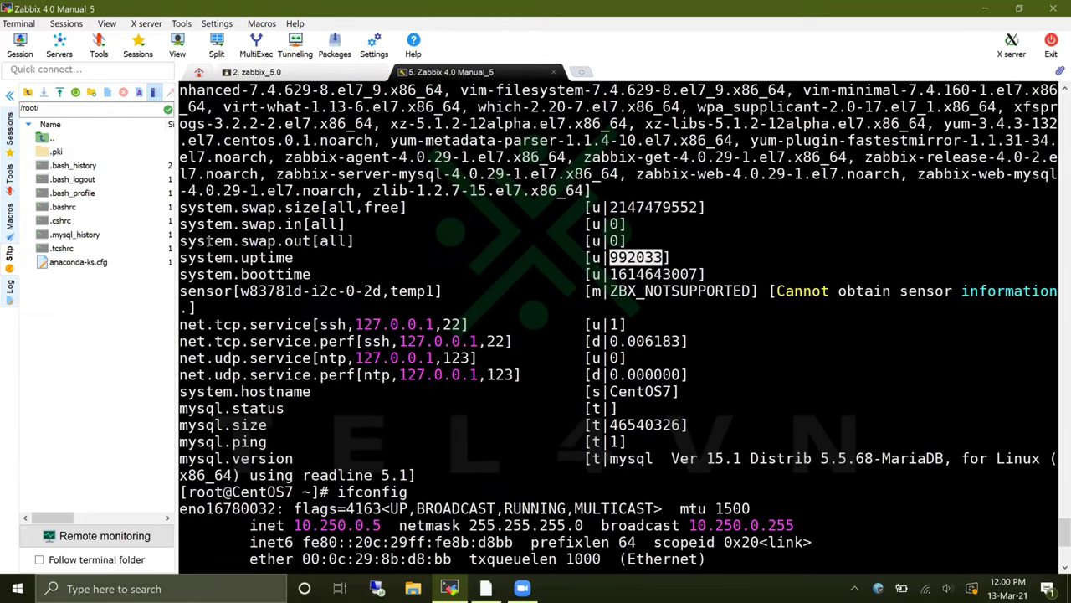
pyautogui.click(320, 75)
pyautogui.rightClick(473, 211)
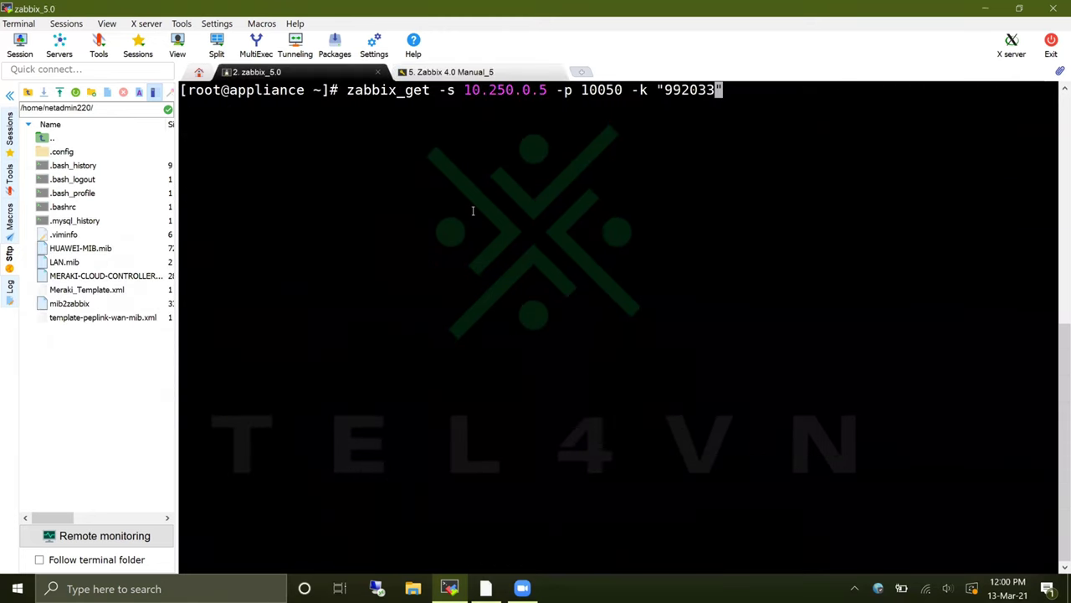
pyautogui.press('BackSpace')
pyautogui.press('BackSpace')
pyautogui.press('BackSpace')
pyautogui.press('BackSpace')
pyautogui.press('BackSpace')
pyautogui.press('BackSpace')
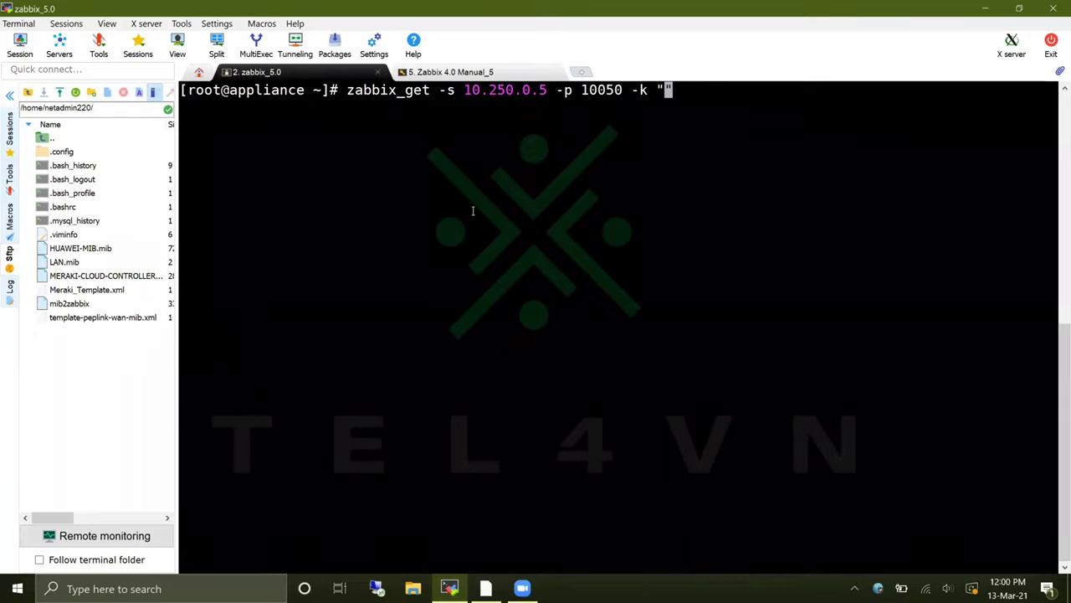
# Enter system.uptime as the quoted item key, run the zabbix_get query and highlight the returned value.
pyautogui.write('system')
pyautogui.write('.uptime')
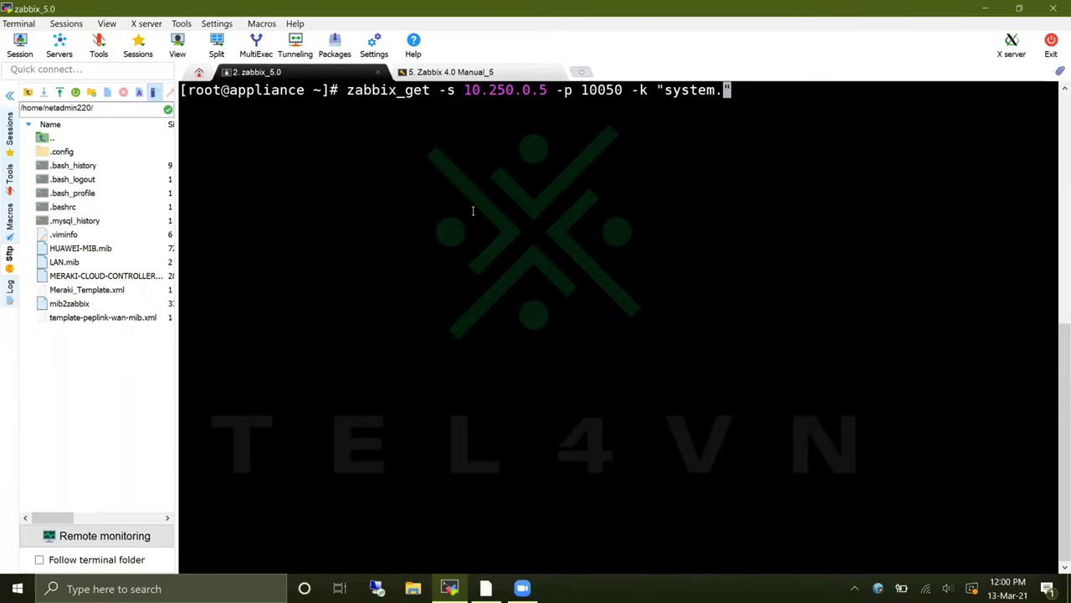
pyautogui.press('Return')
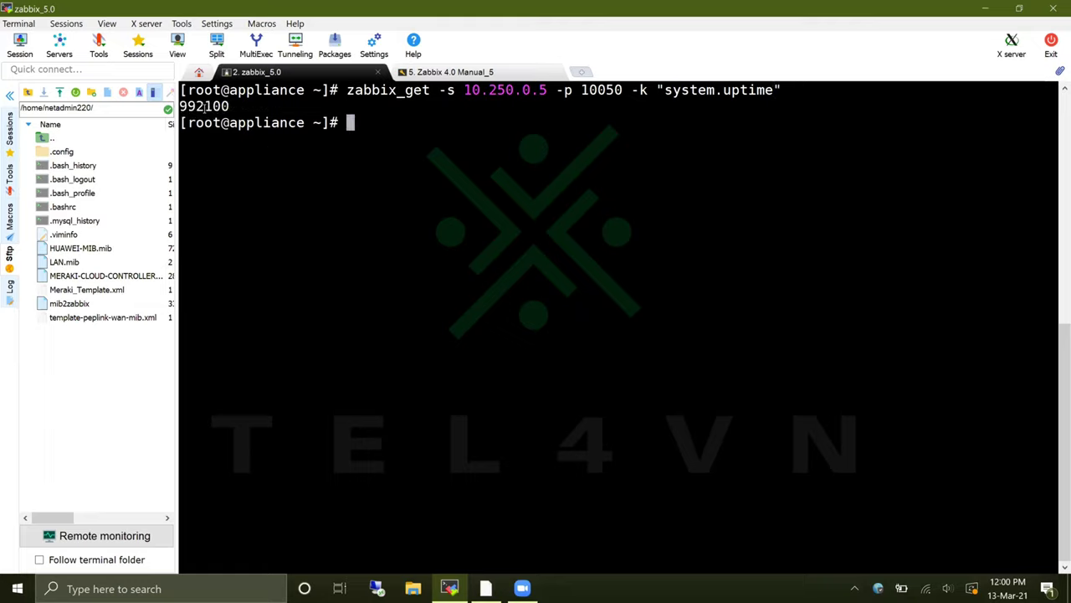
pyautogui.doubleClick(205, 106)
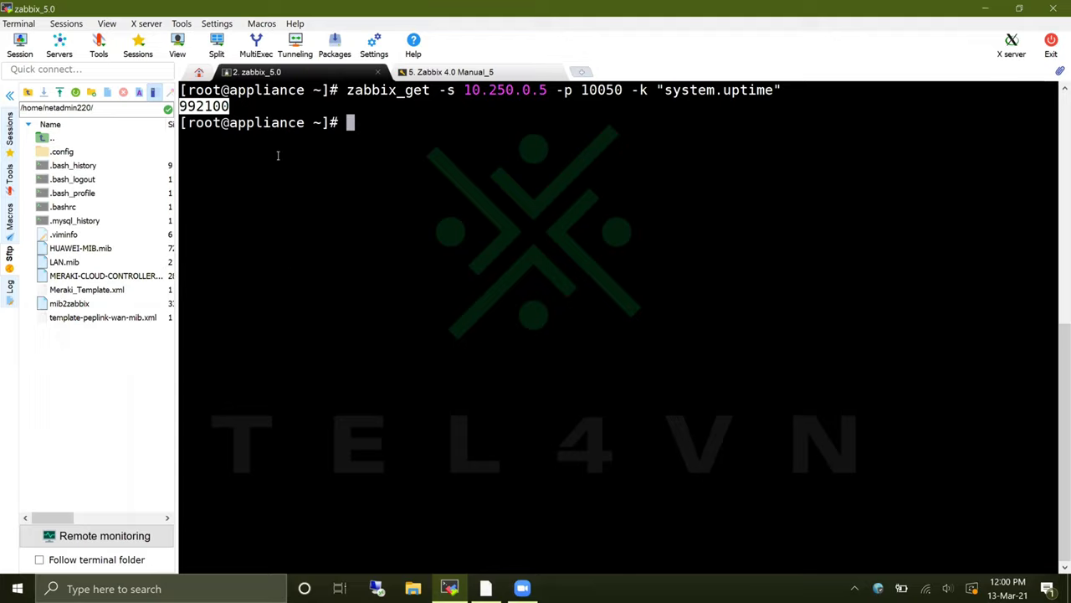
pyautogui.rightClick(307, 185)
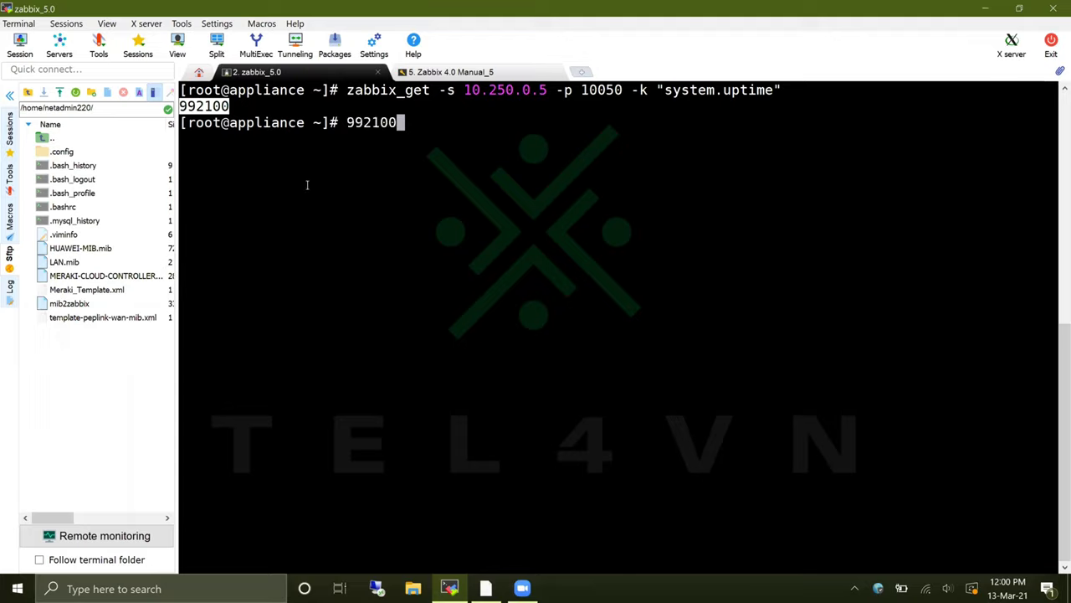
pyautogui.write('s')
pyautogui.press('BackSpace')
pyautogui.press('BackSpace')
pyautogui.press('BackSpace')
pyautogui.press('BackSpace')
pyautogui.press('BackSpace')
pyautogui.press('BackSpace')
pyautogui.press('BackSpace')
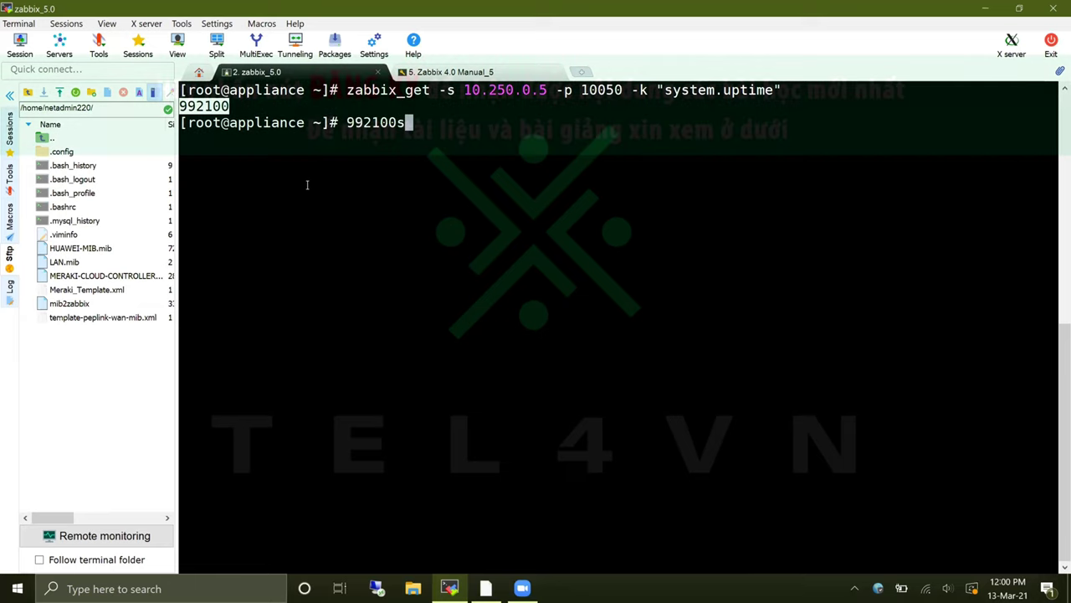
pyautogui.press('BackSpace')
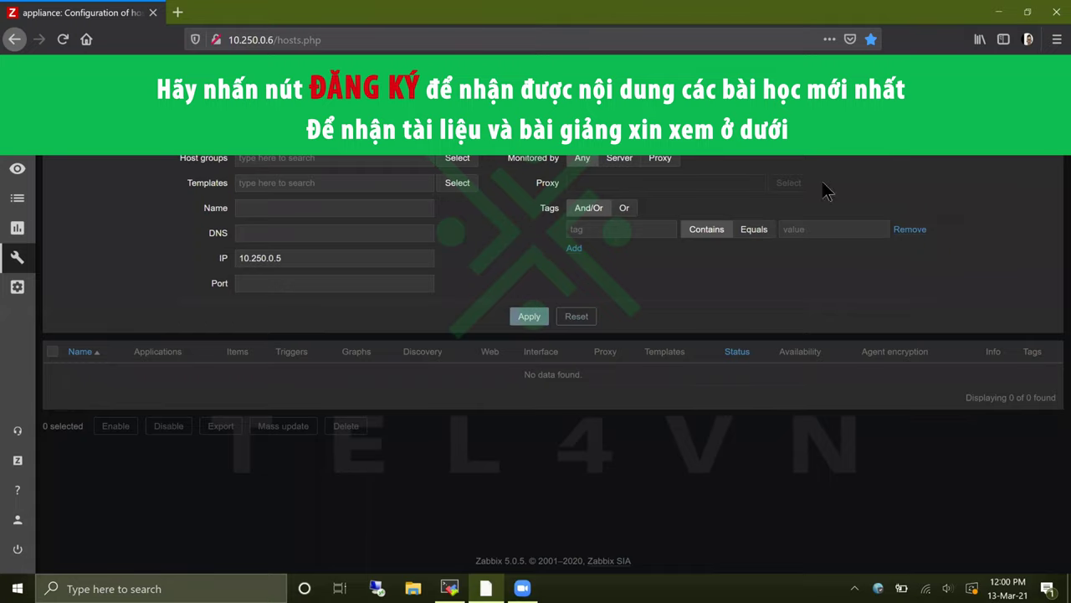
# In the Zabbix web frontend in Firefox, open a new host form and set its agent interface IP address to 10.250.0.5.
pyautogui.press('Return')
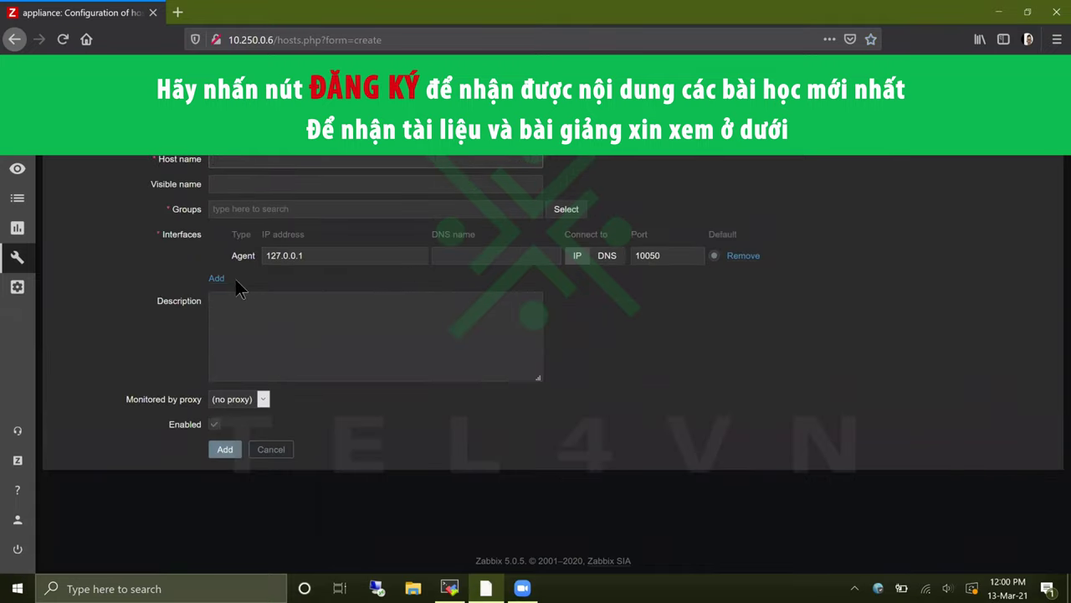
pyautogui.doubleClick(242, 234)
pyautogui.doubleClick(239, 256)
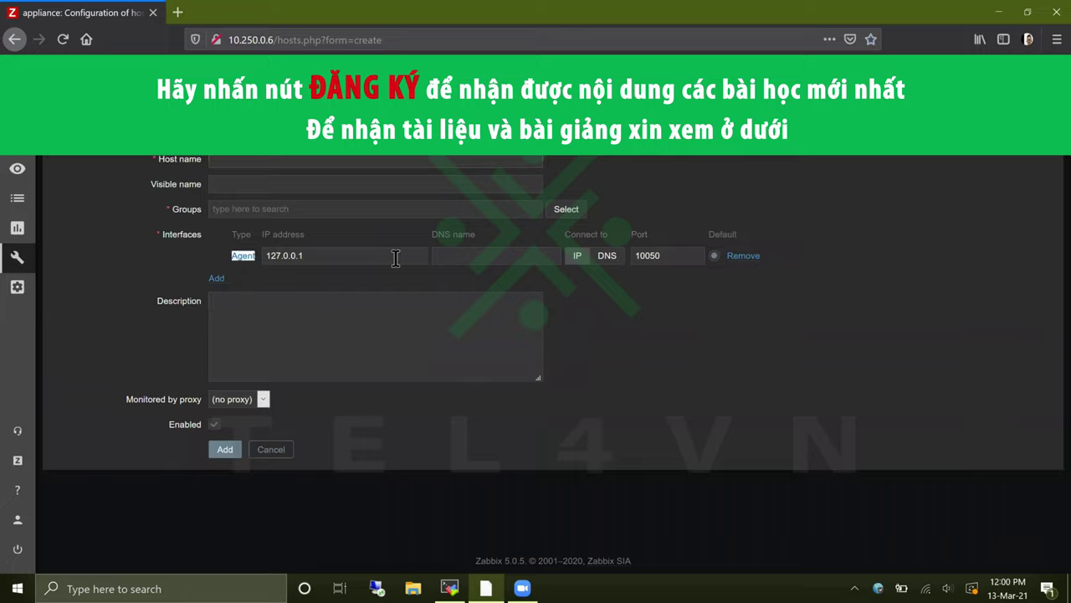
pyautogui.press('Tab')
pyautogui.write('10.250')
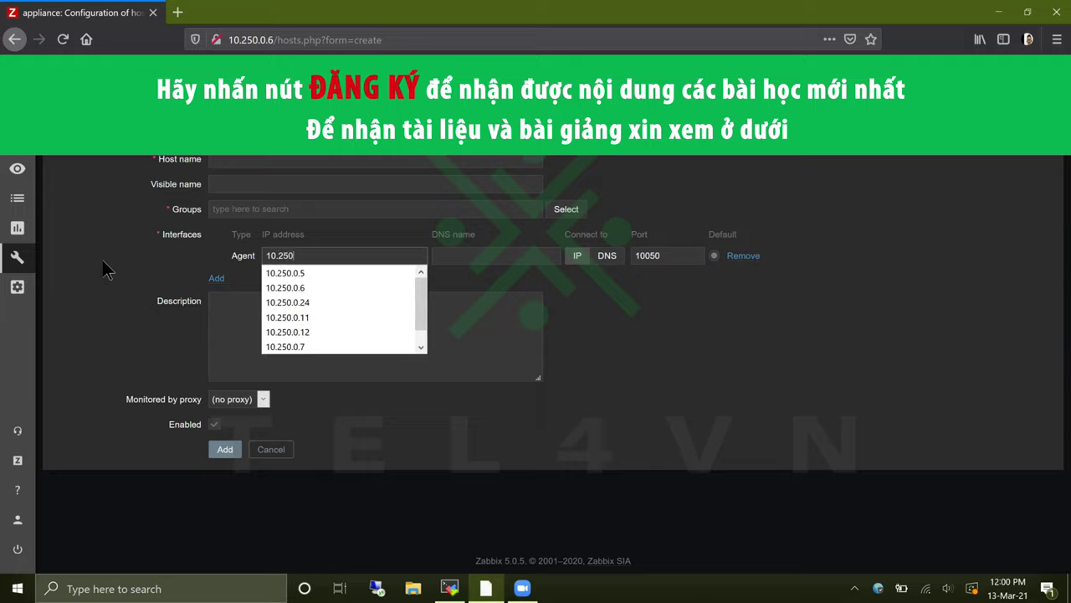
pyautogui.write('.0.5')
pyautogui.press('Tab')
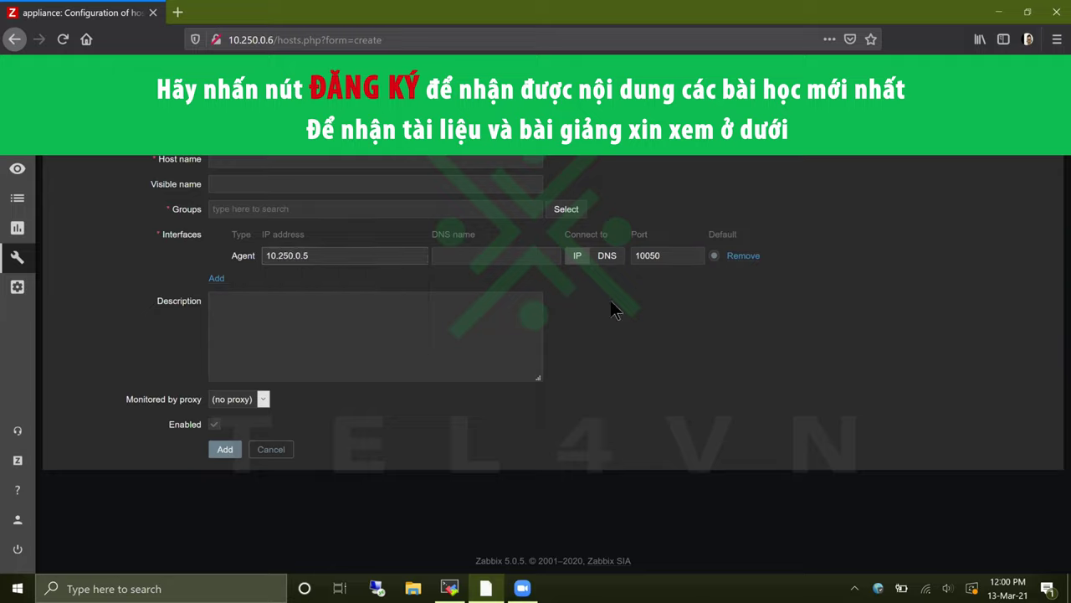
# Check the agent interface's port and set the new host's name to CentOS-7.
pyautogui.doubleClick(669, 256)
pyautogui.click(499, 241)
pyautogui.click(414, 158)
pyautogui.write('Cent')
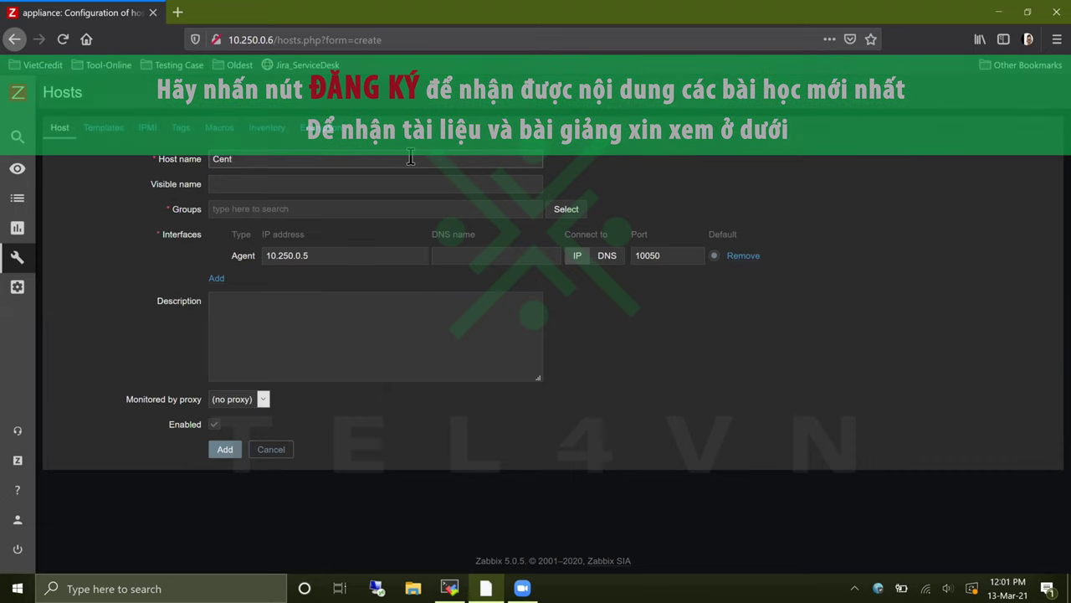
pyautogui.press('BackSpace')
pyautogui.write('T')
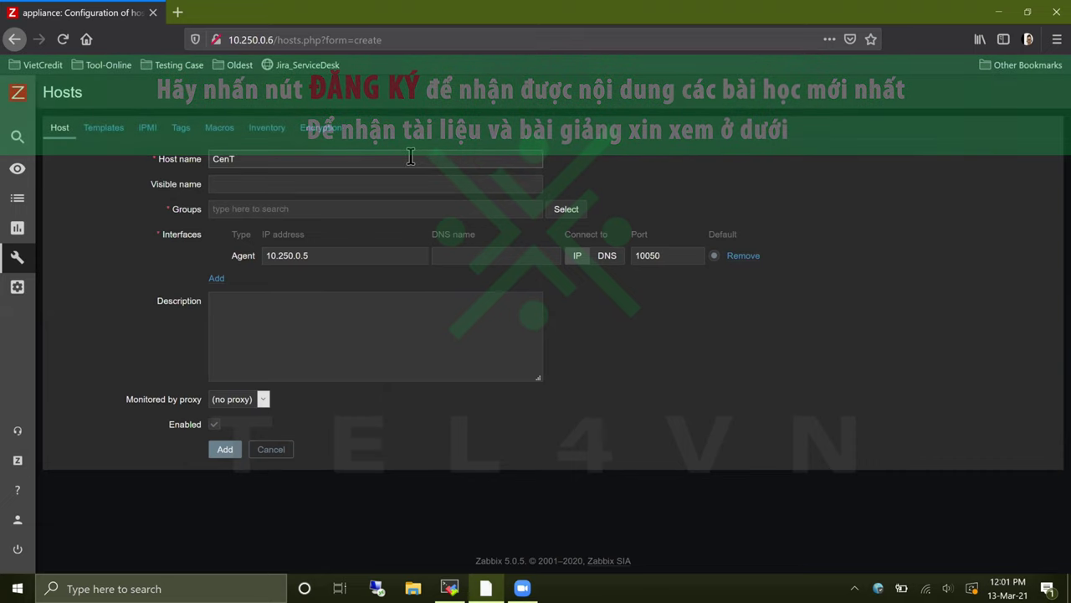
pyautogui.press('BackSpace')
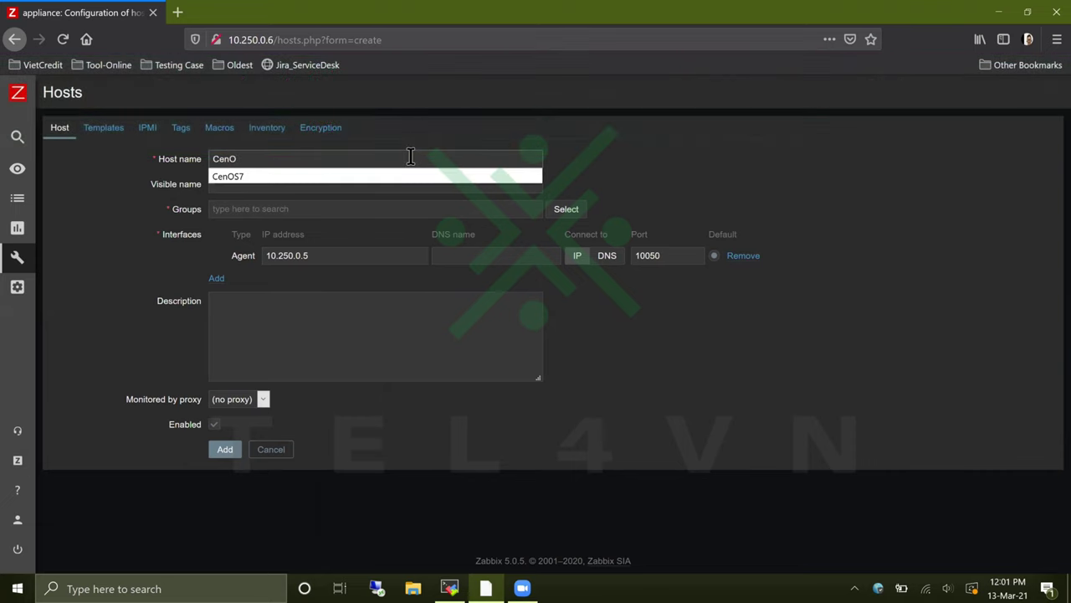
pyautogui.write('O')
pyautogui.press('BackSpace')
pyautogui.write('tOS-7')
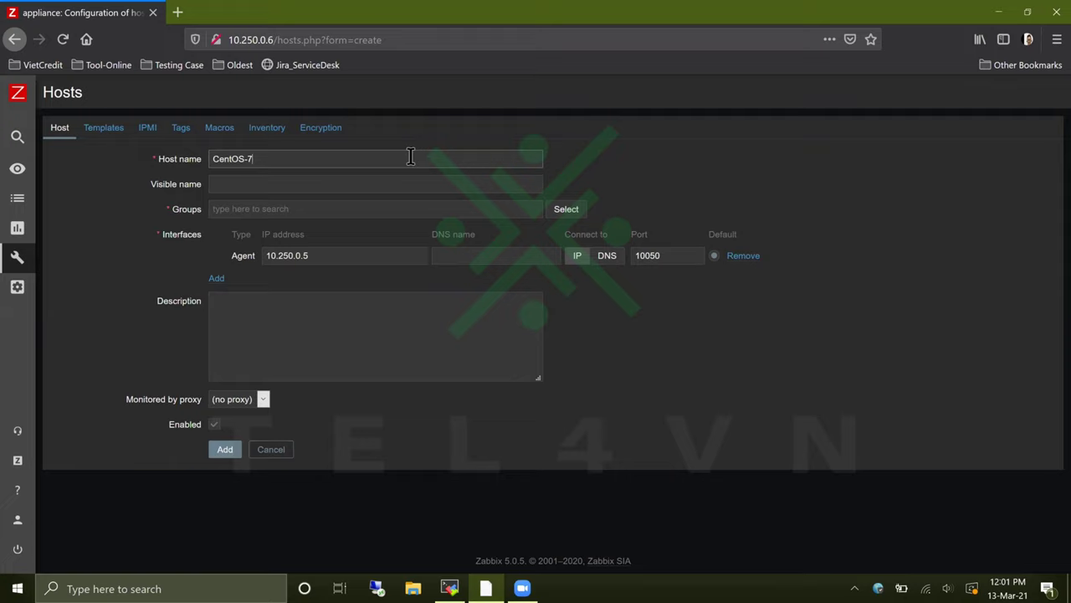
# Add the CentOS-7 host in the Zabbix-Training group and highlight its ZBX availability indicator in the host list.
pyautogui.click(566, 209)
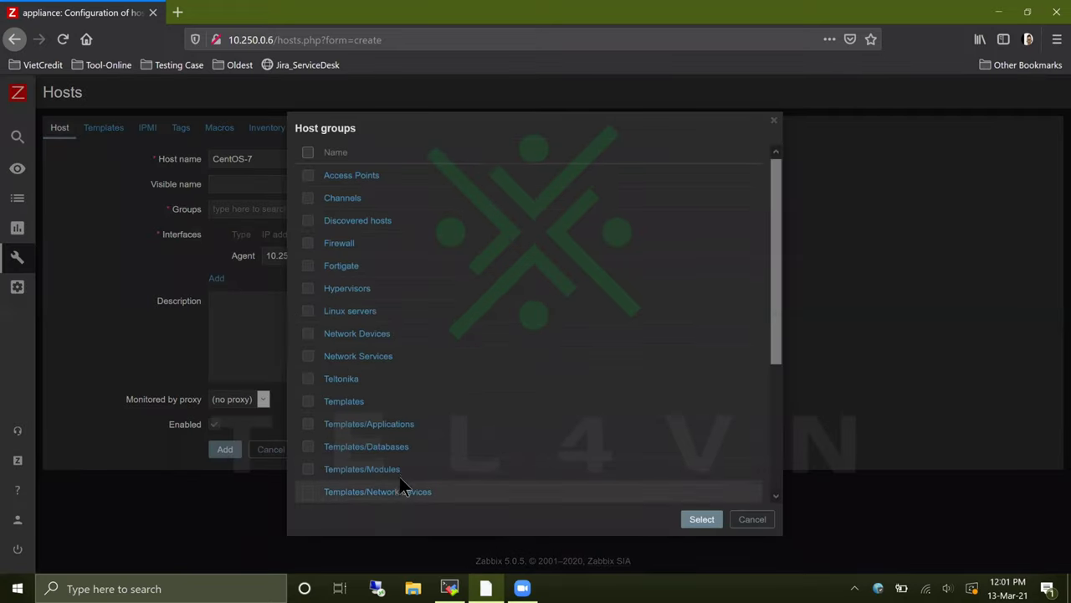
pyautogui.scroll(-5, 396, 491)
pyautogui.click(376, 475)
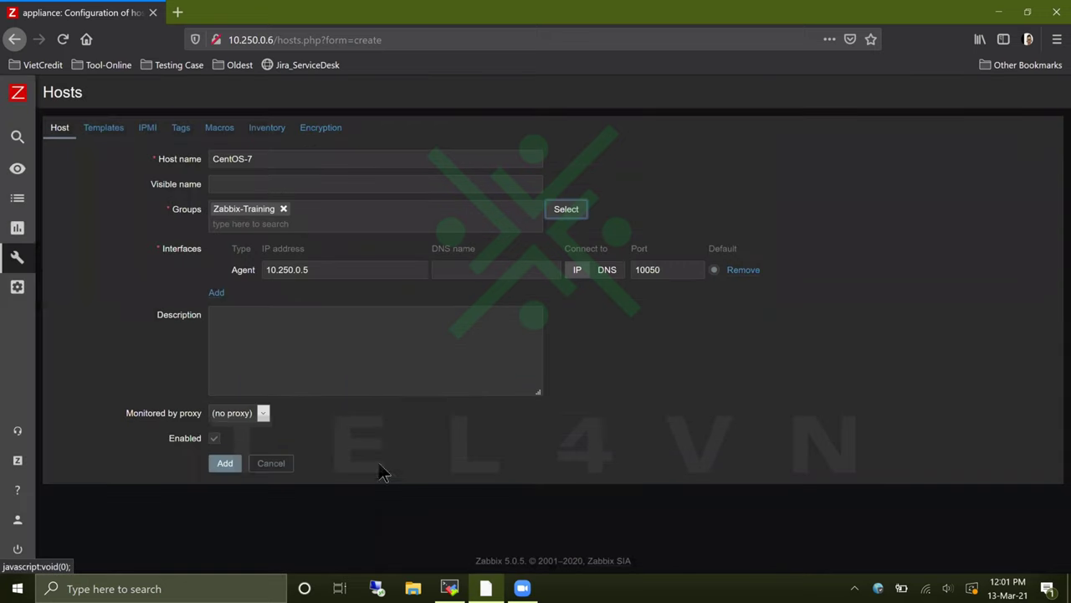
pyautogui.click(224, 466)
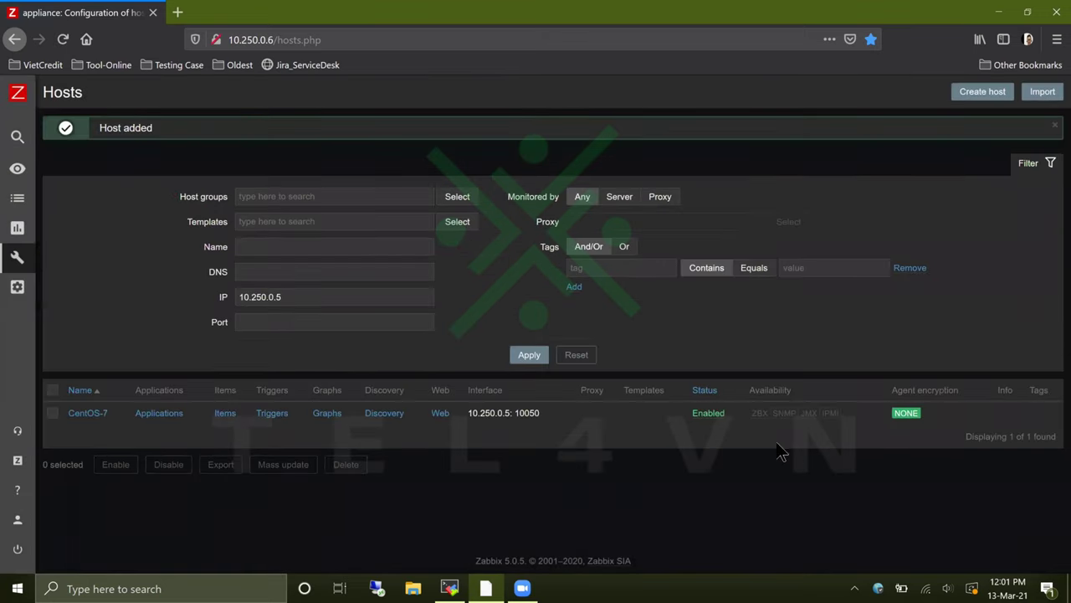
pyautogui.doubleClick(762, 413)
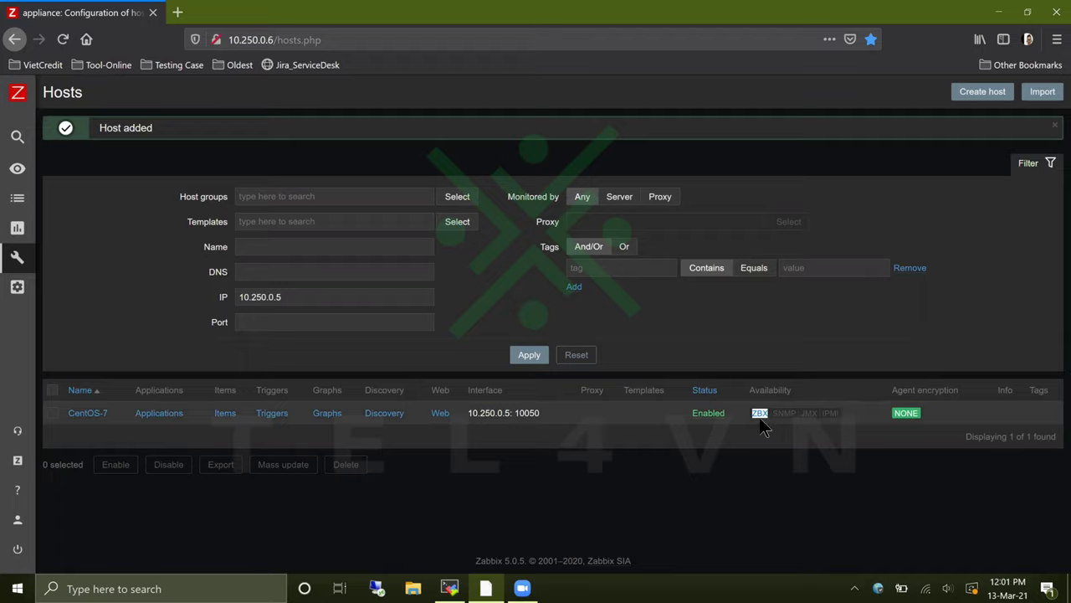
# Open the CentOS-7 host's configuration to review its settings and return to the list of all hosts.
pyautogui.click(785, 478)
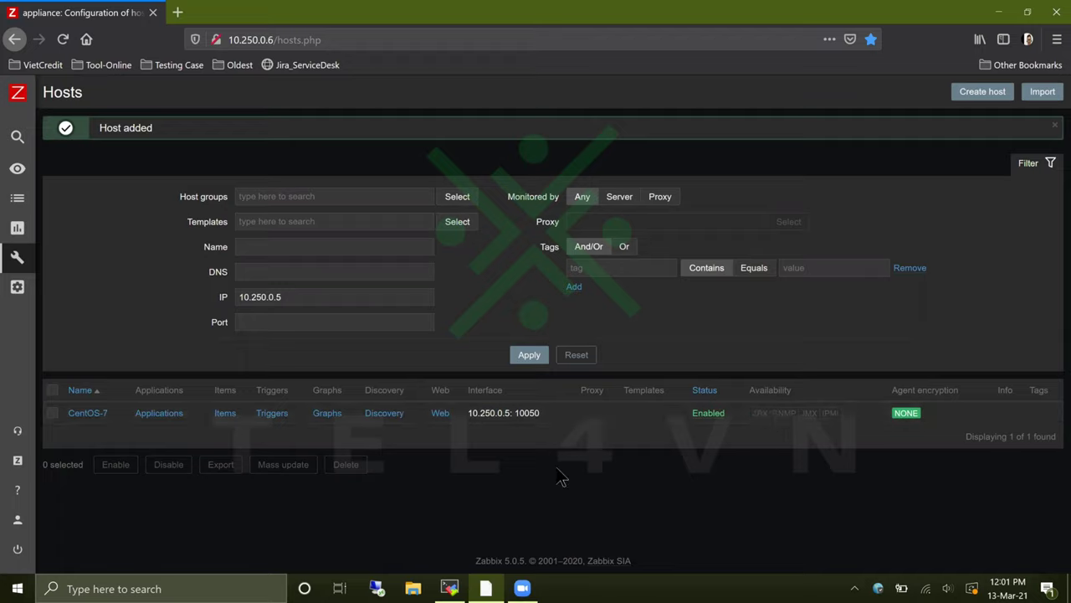
pyautogui.click(98, 412)
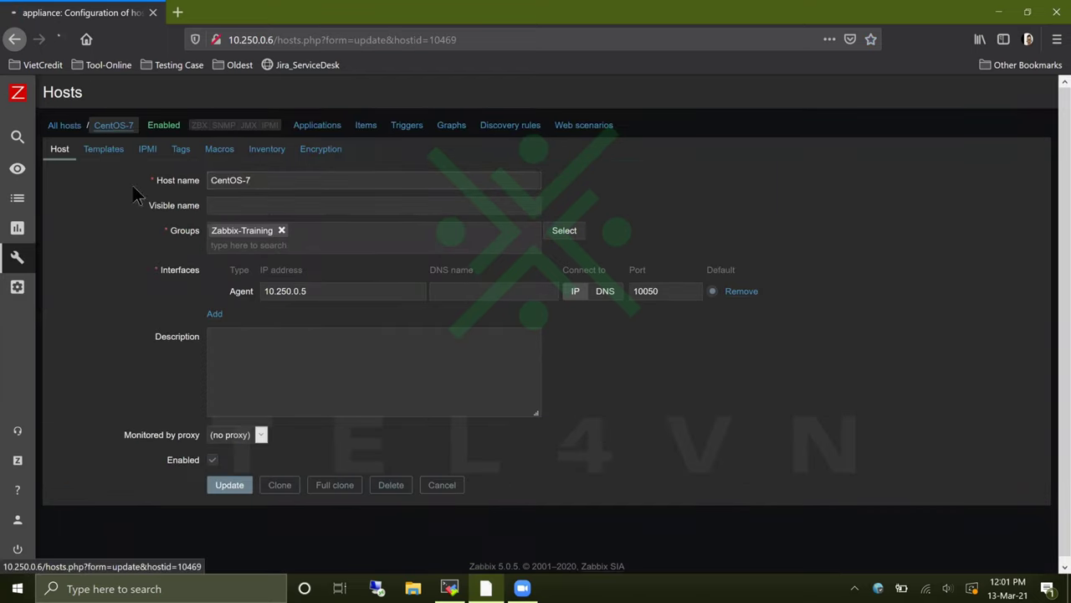
pyautogui.click(106, 128)
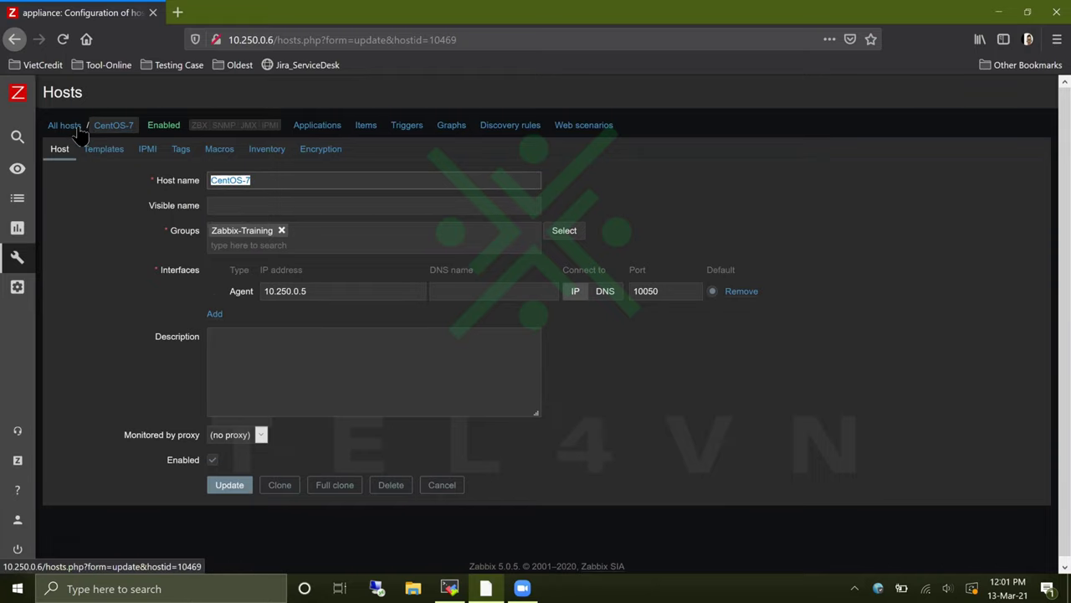
pyautogui.click(65, 125)
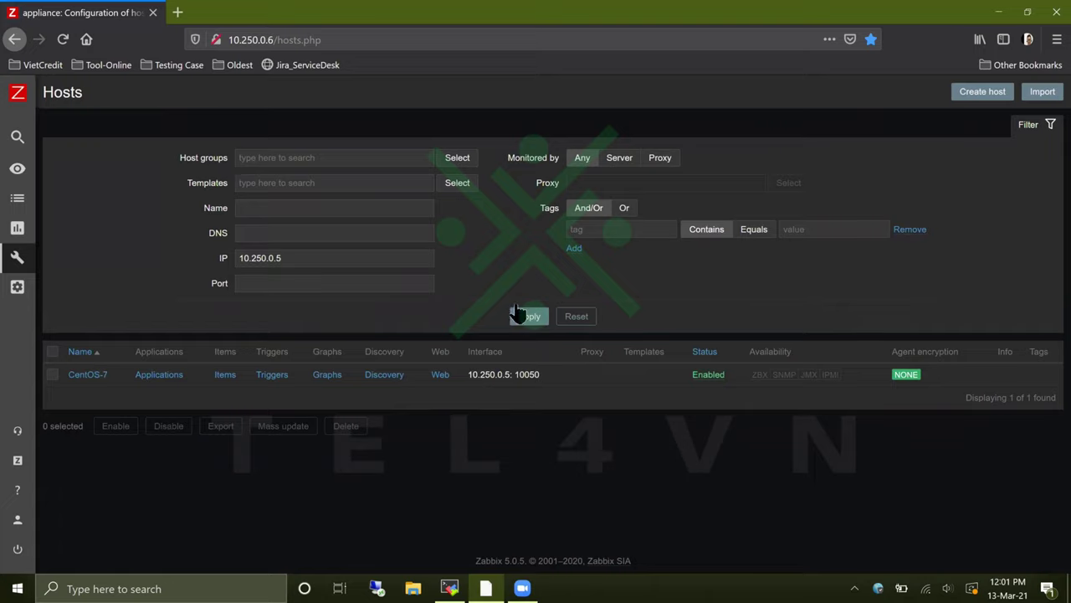
# Reload the host list repeatedly to check CentOS-7's agent availability, and review the host's configuration once more.
pyautogui.click(63, 39)
pyautogui.click(64, 39)
pyautogui.click(65, 39)
pyautogui.click(65, 40)
pyautogui.click(65, 37)
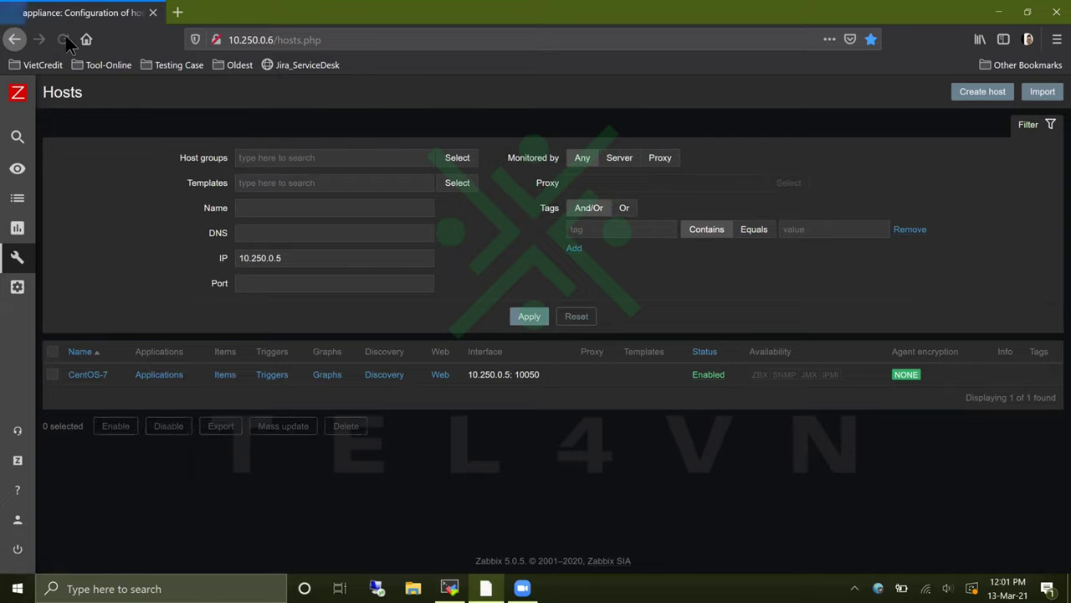
pyautogui.click(64, 37)
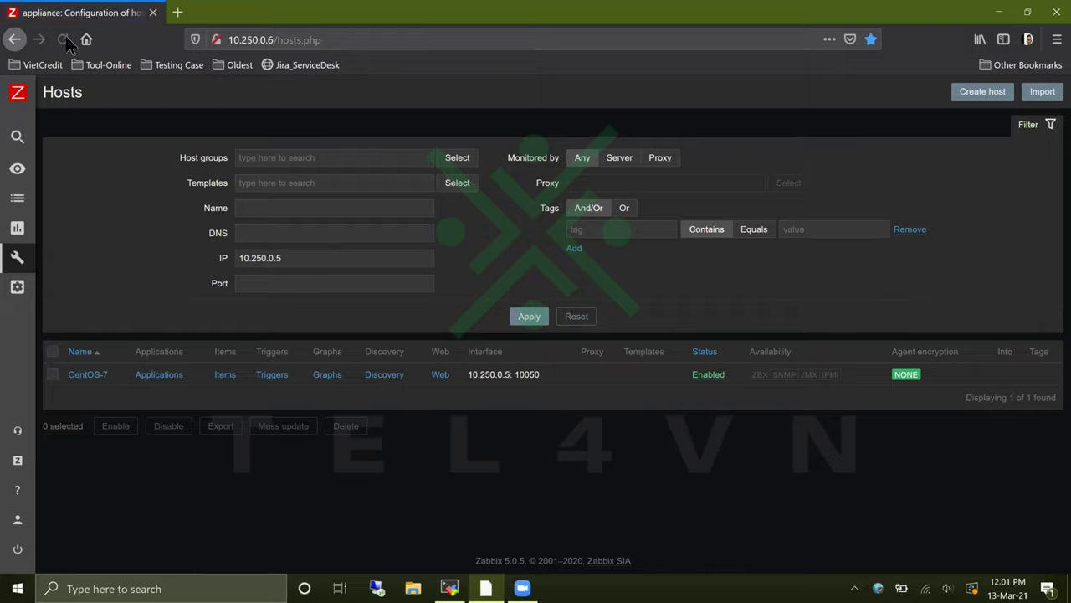
pyautogui.click(64, 38)
pyautogui.click(65, 40)
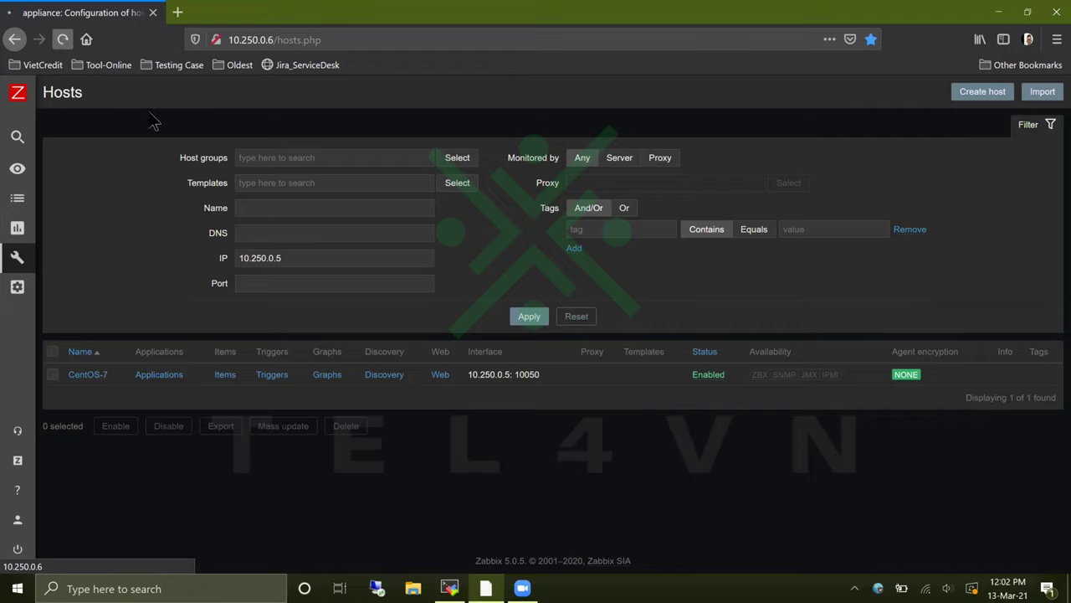
pyautogui.click(88, 376)
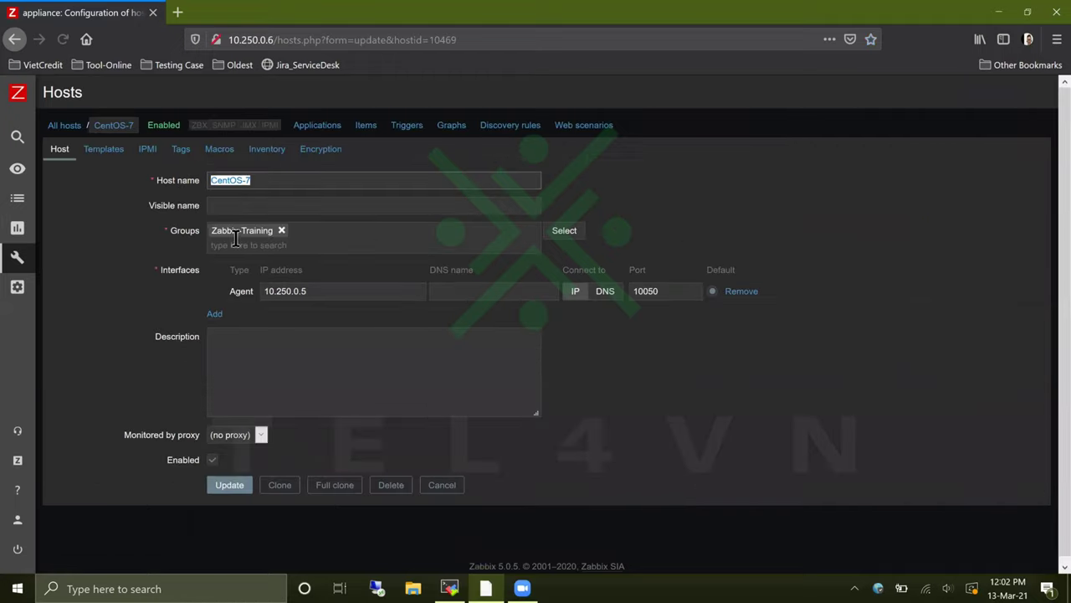
pyautogui.click(65, 126)
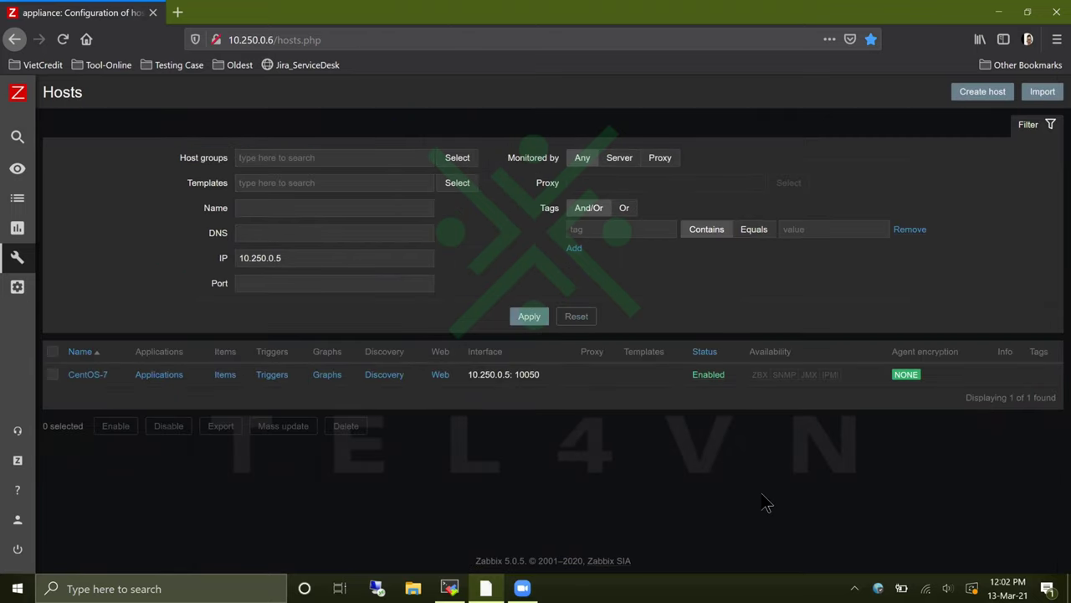
# Start a new item on the CentOS-7 host, naming it System Uptime with the type Zabbix agent.
pyautogui.rightClick(764, 501)
pyautogui.click(619, 460)
pyautogui.click(226, 377)
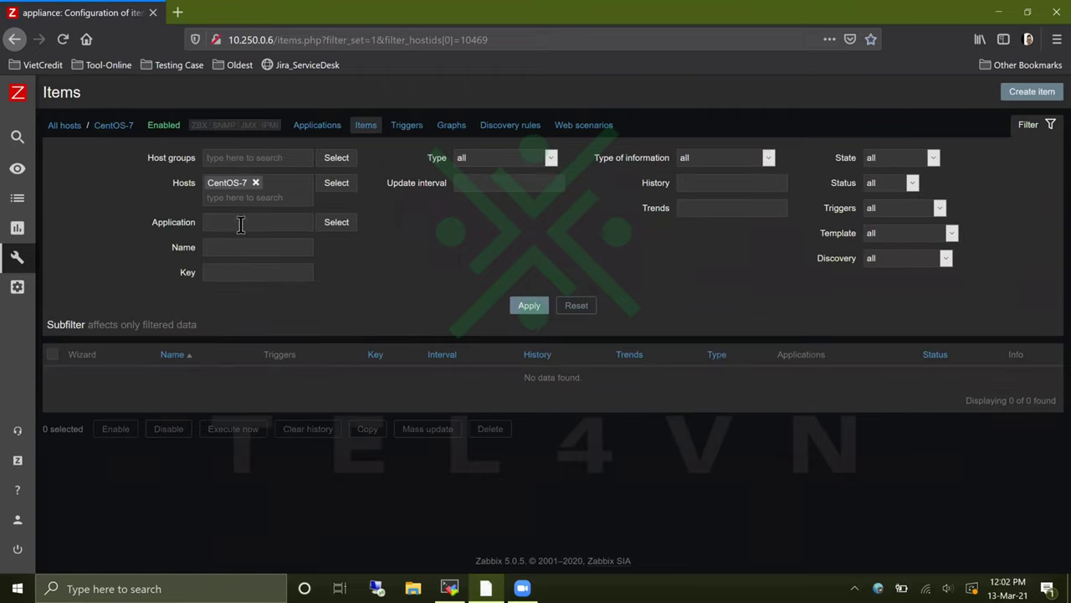
pyautogui.click(1037, 95)
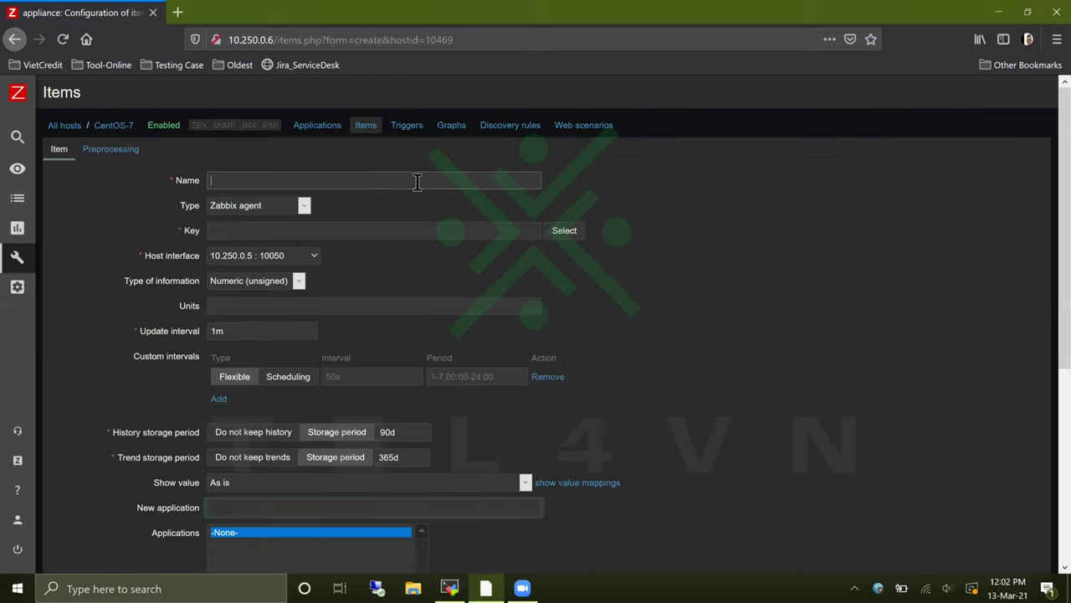
pyautogui.click(417, 182)
pyautogui.click(418, 182)
pyautogui.write('System Uptime')
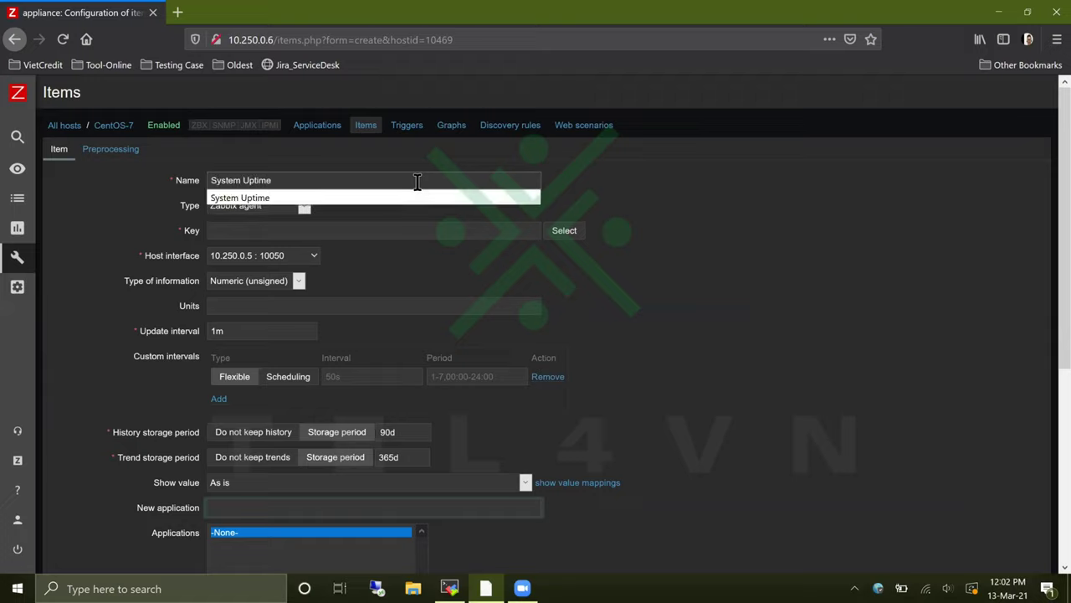
pyautogui.click(631, 256)
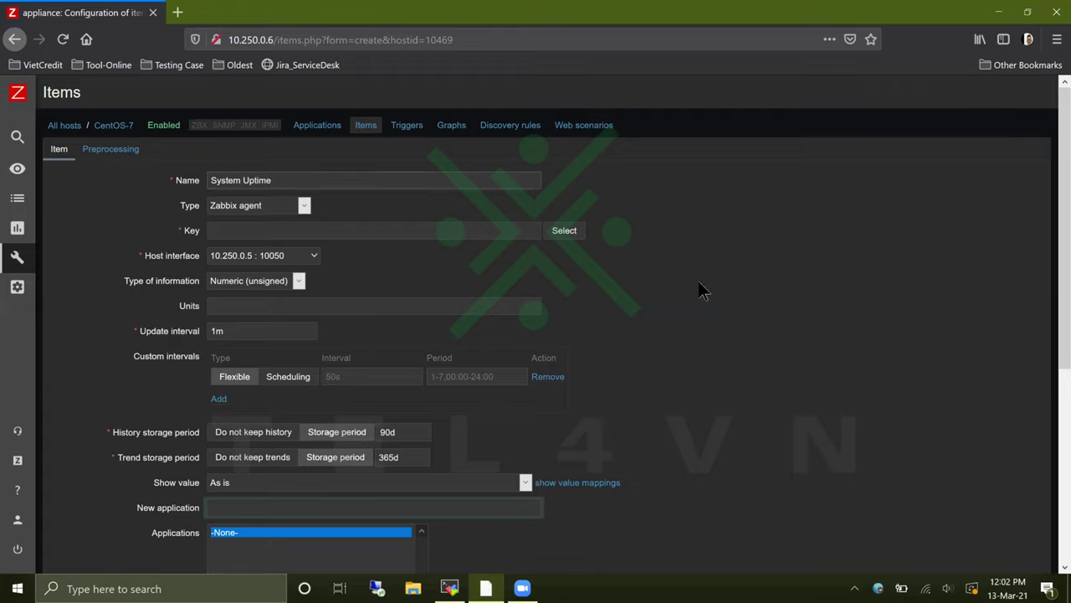
pyautogui.click(307, 210)
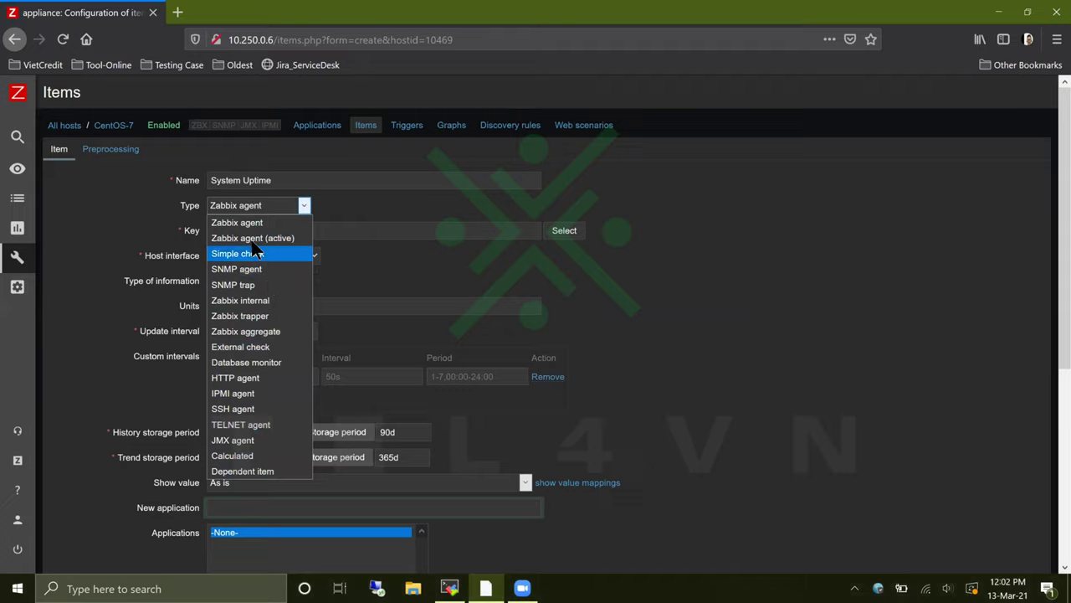
pyautogui.click(271, 222)
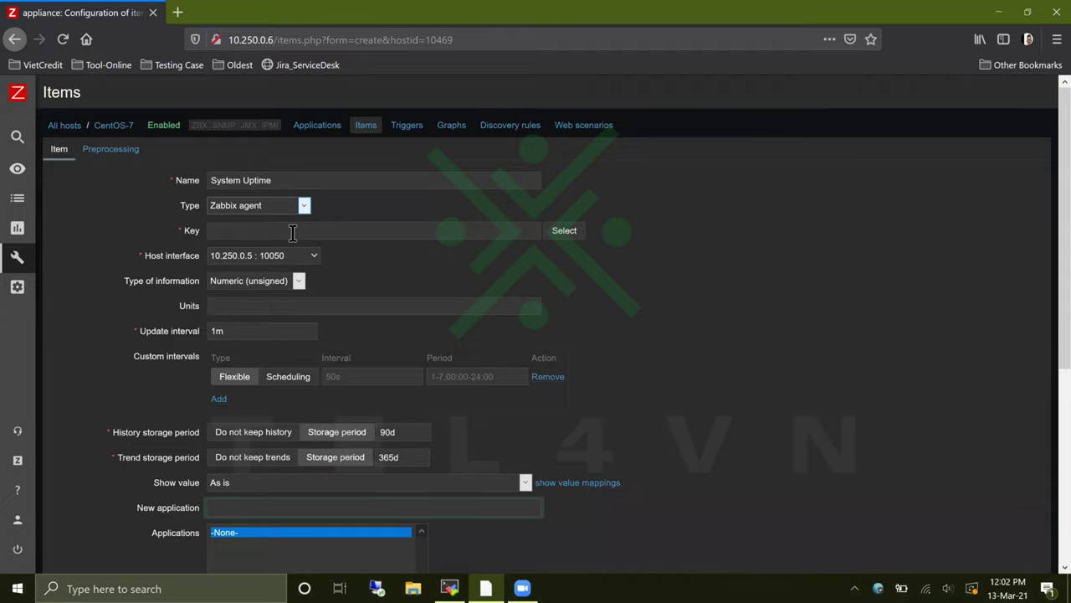
# Copy system.uptime from the agent output in MobaXterm's Zabbix 4.0 Manual_5 session and enter it as the new item's key in Firefox.
pyautogui.click(292, 232)
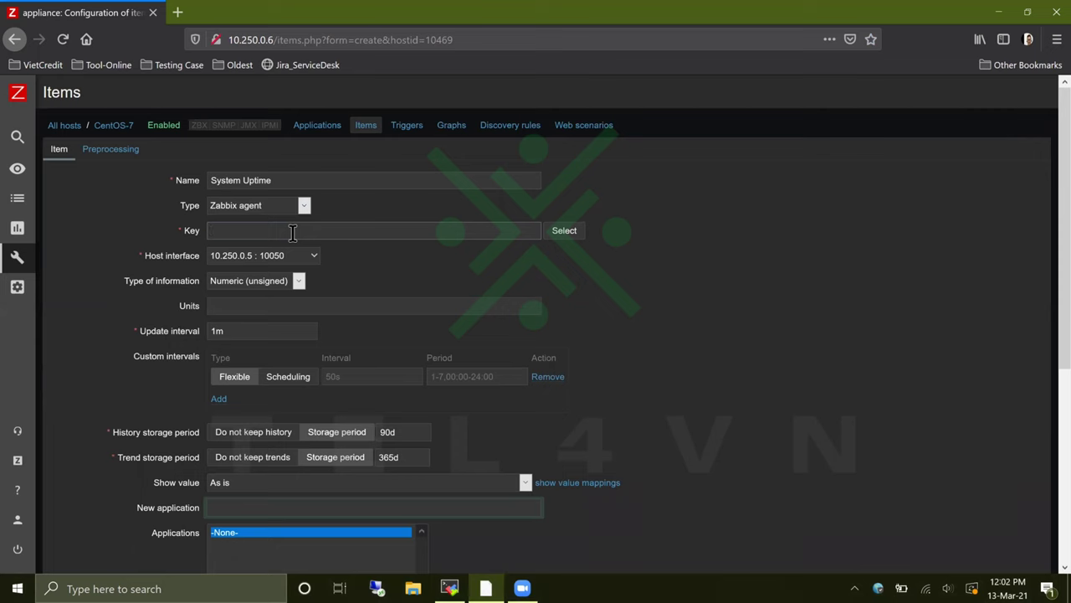
pyautogui.click(451, 589)
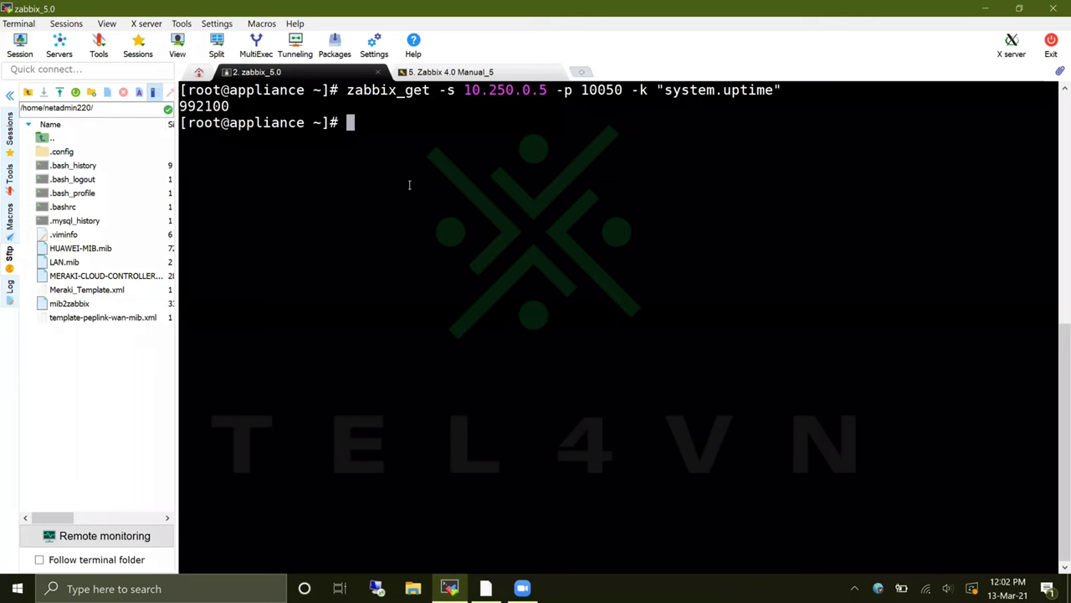
pyautogui.click(450, 73)
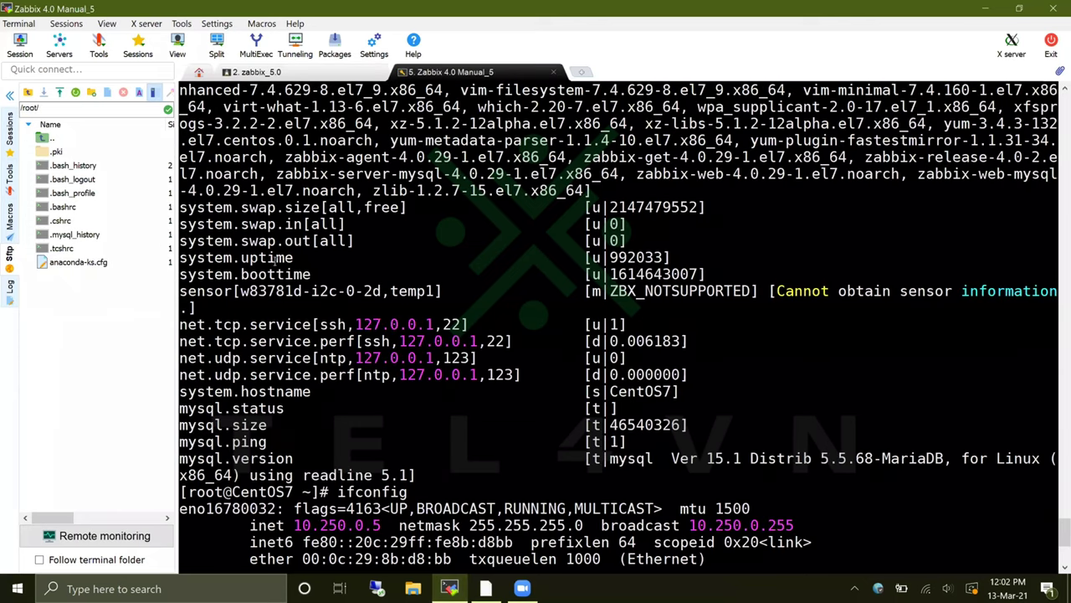
pyautogui.moveTo(293, 257); pyautogui.dragTo(183, 259)
pyautogui.hotkey('alt', 'Tab')
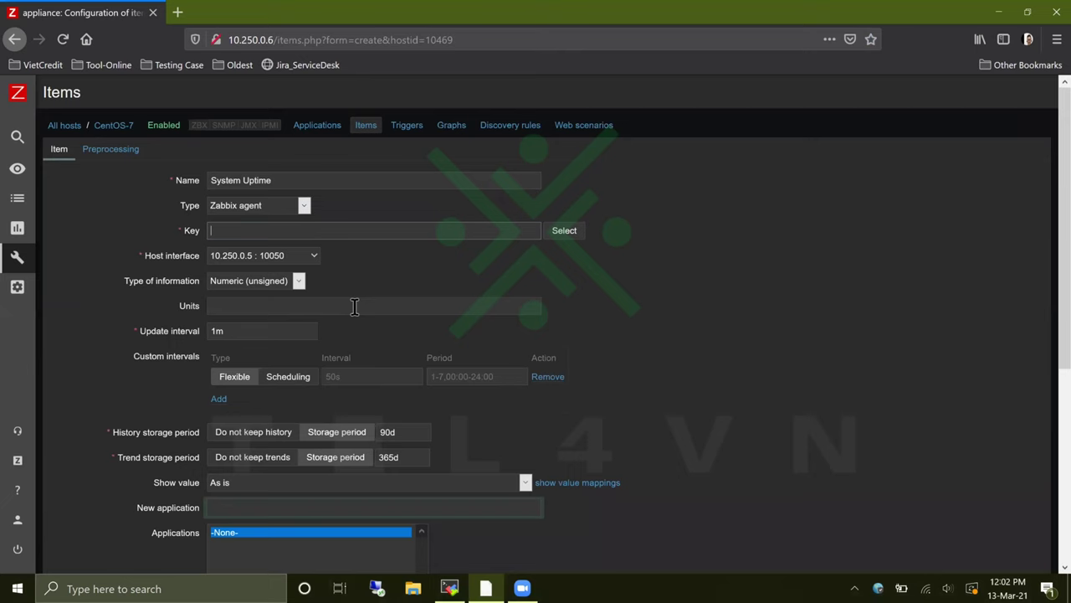
pyautogui.write('system.uptime')
pyautogui.click(679, 278)
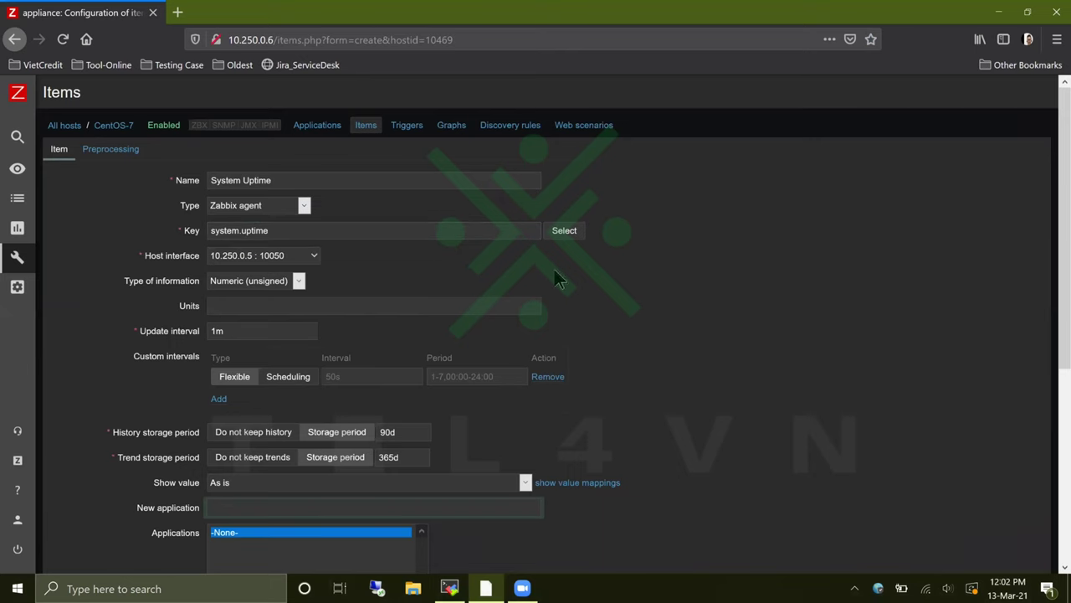
# Keep the information type as Numeric (unsigned), set the units to s, add the item and dismiss the notification.
pyautogui.click(299, 282)
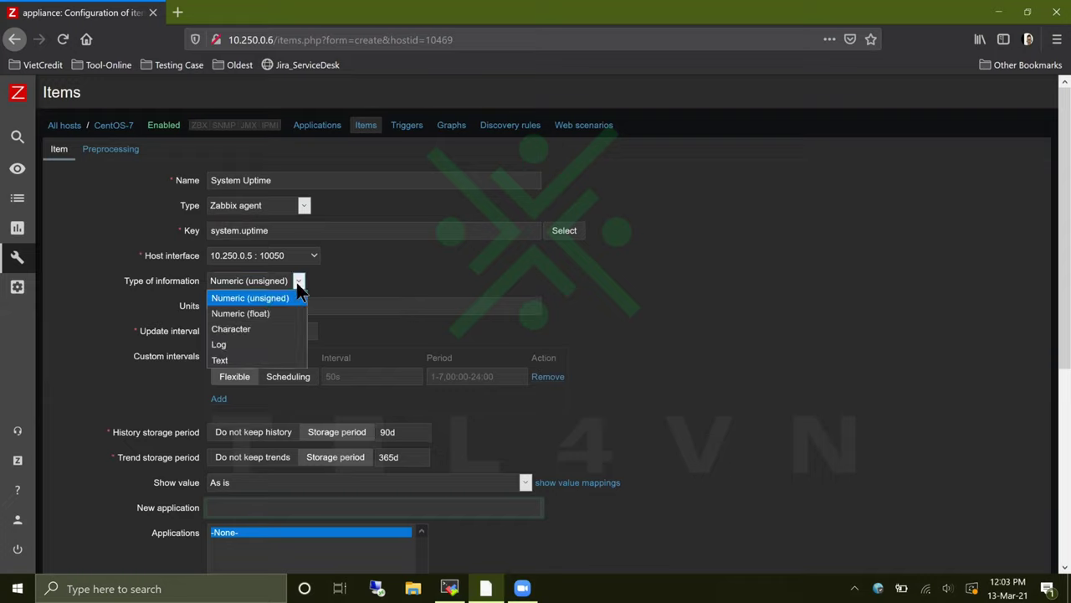
pyautogui.click(721, 322)
pyautogui.click(446, 309)
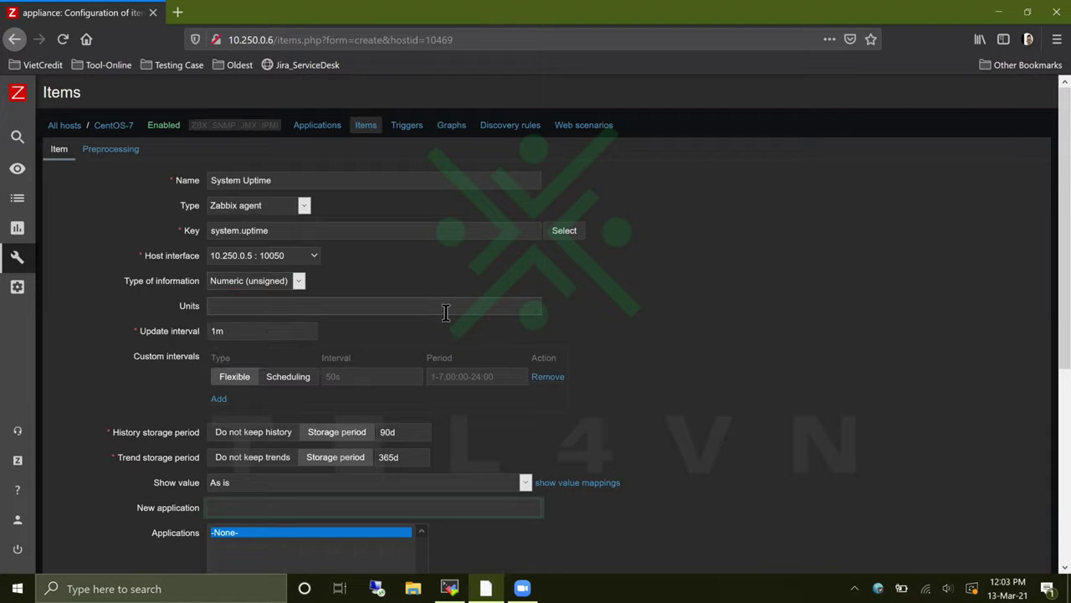
pyautogui.write('s')
pyautogui.click(674, 355)
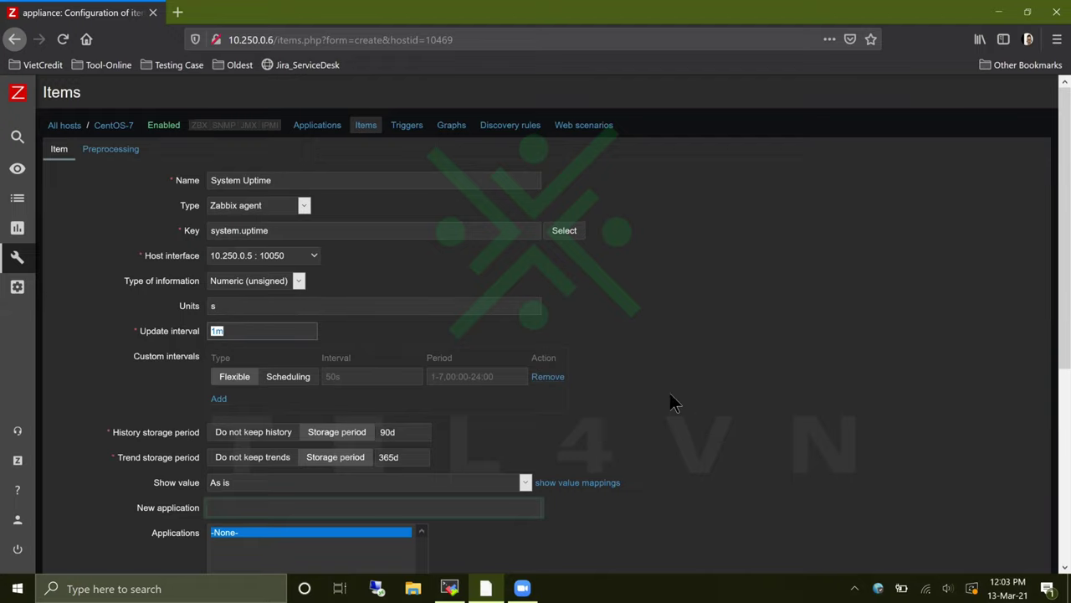
pyautogui.scroll(-3, 689, 413)
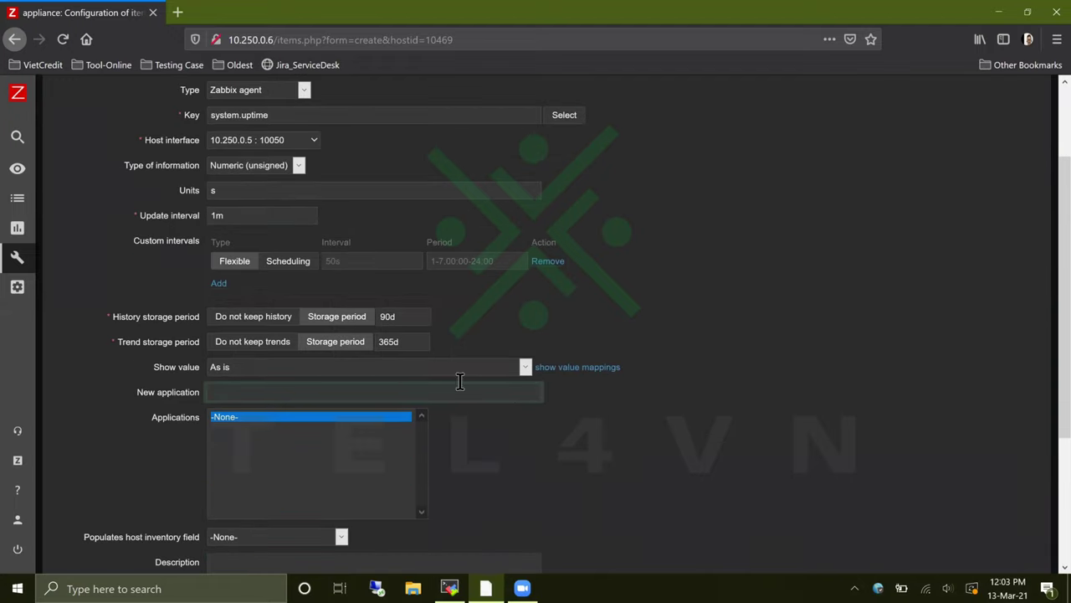
pyautogui.scroll(-5, 547, 469)
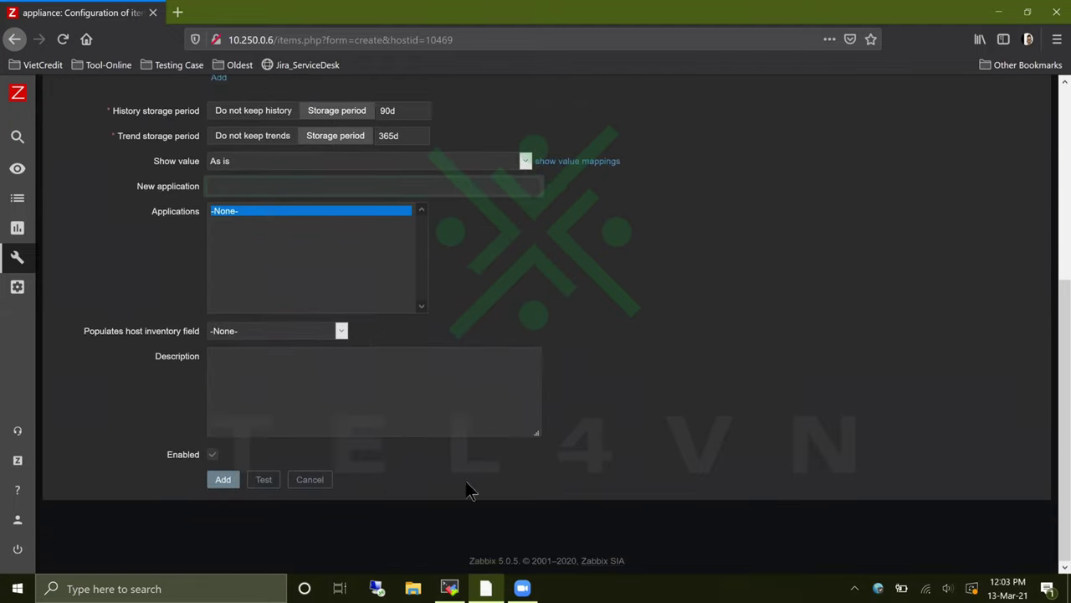
pyautogui.click(221, 482)
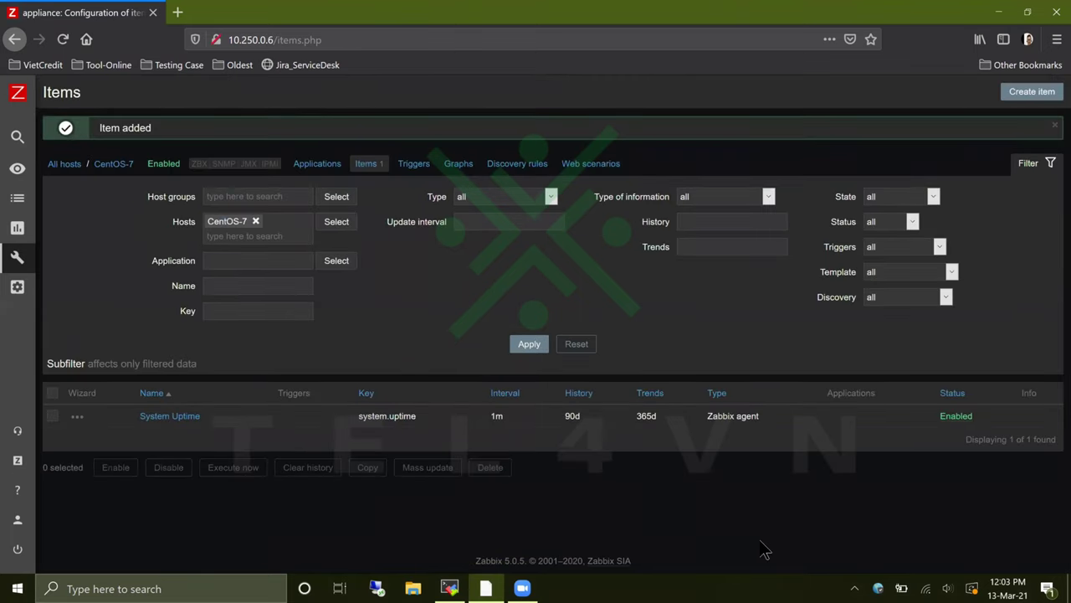
pyautogui.click(1056, 126)
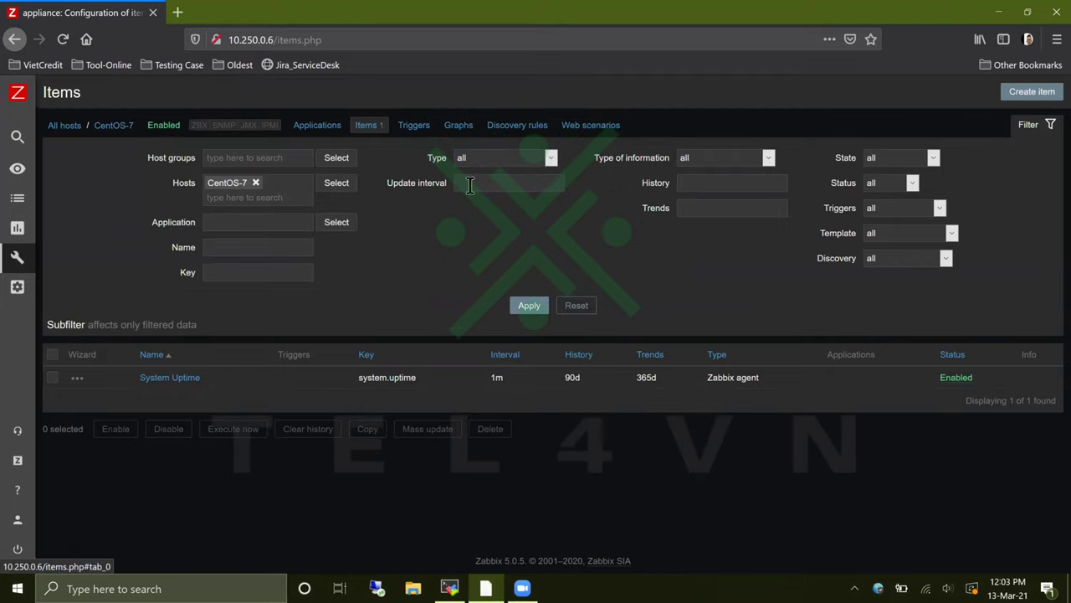
# Return to the host list through CentOS-7's configuration, glance at the MobaXterm session and reload the list to check the agent availability.
pyautogui.click(113, 125)
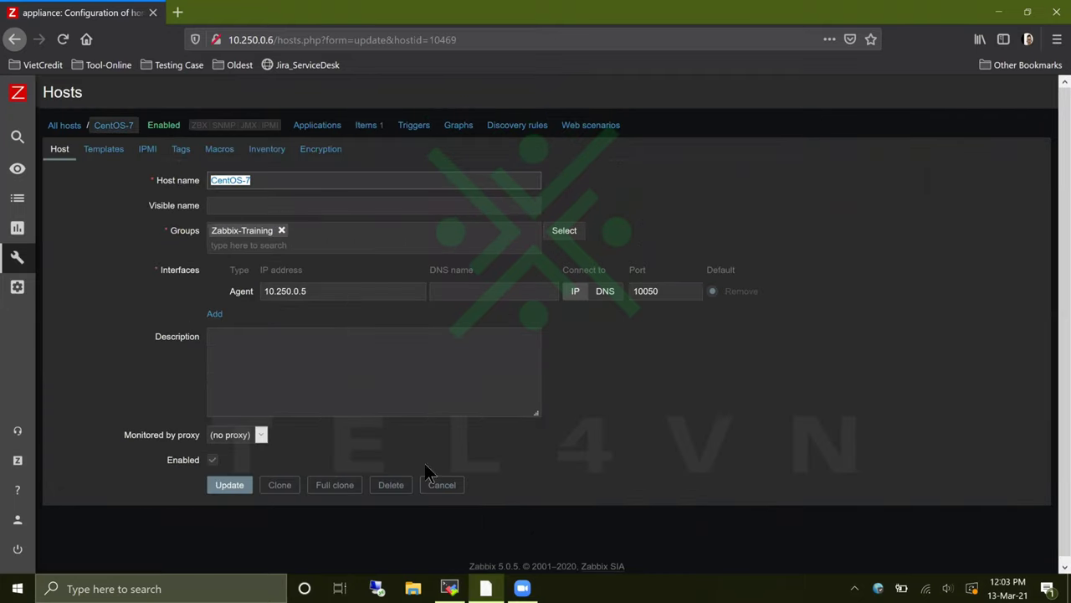
pyautogui.click(438, 490)
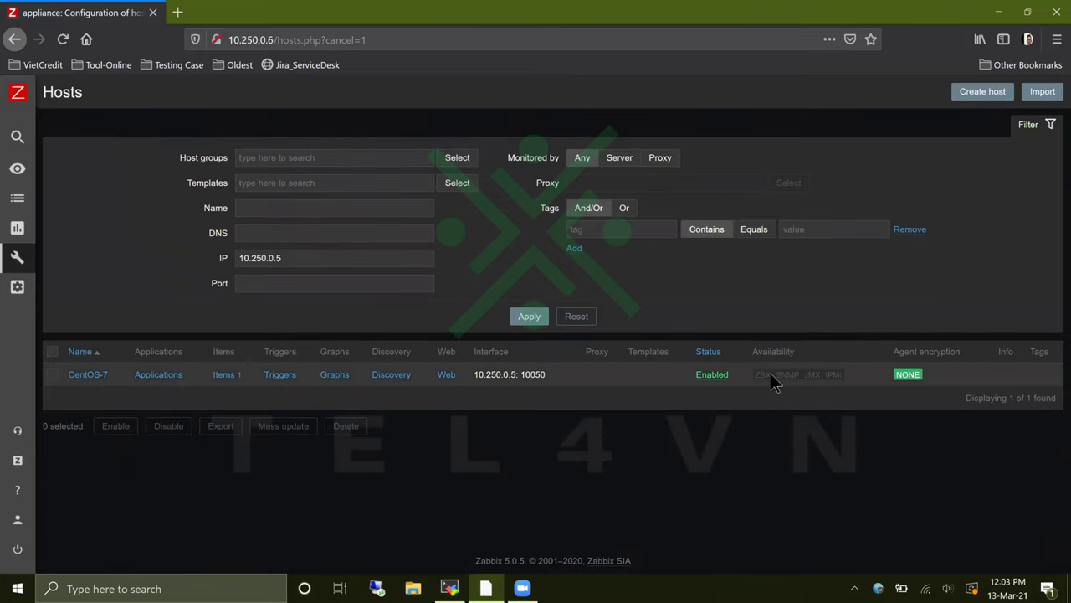
pyautogui.click(450, 588)
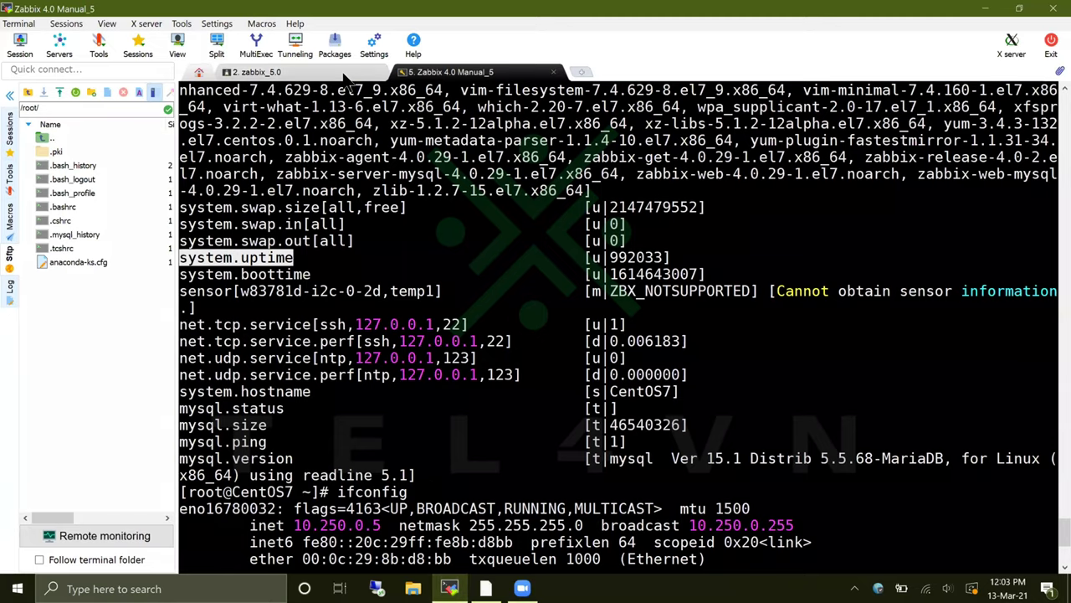
pyautogui.click(984, 10)
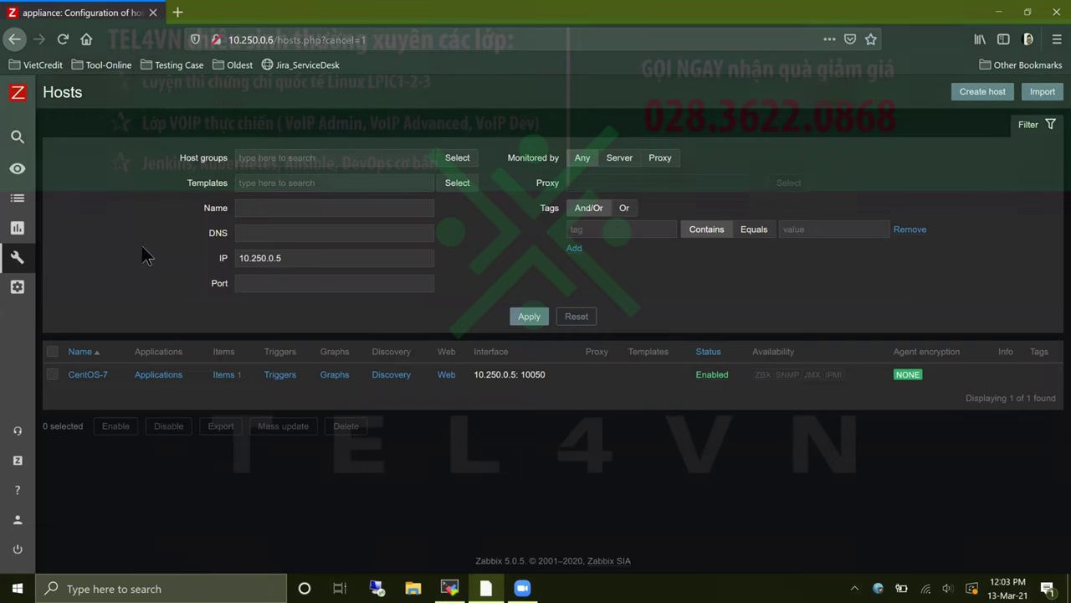
pyautogui.click(62, 39)
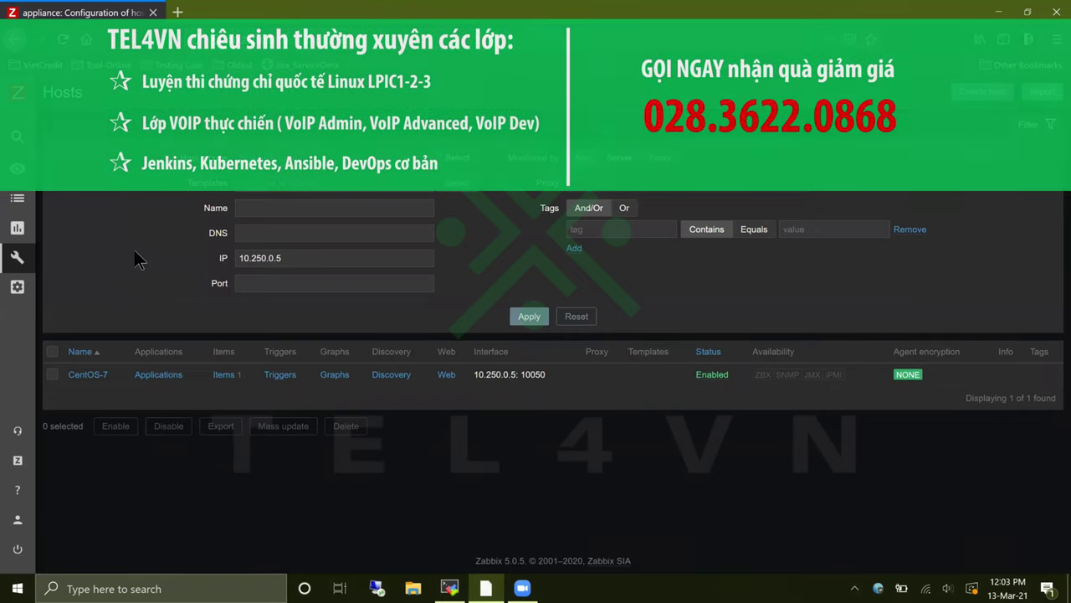
# Open the CentOS-7 host's item list and check the System Uptime item's update interval.
pyautogui.moveTo(65, 199)
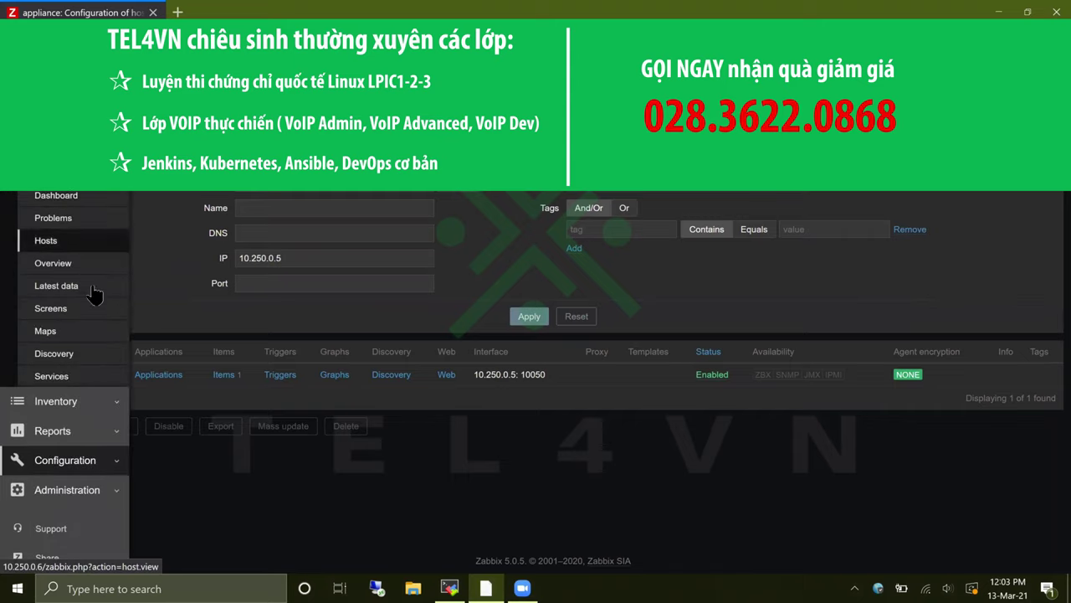
pyautogui.click(231, 378)
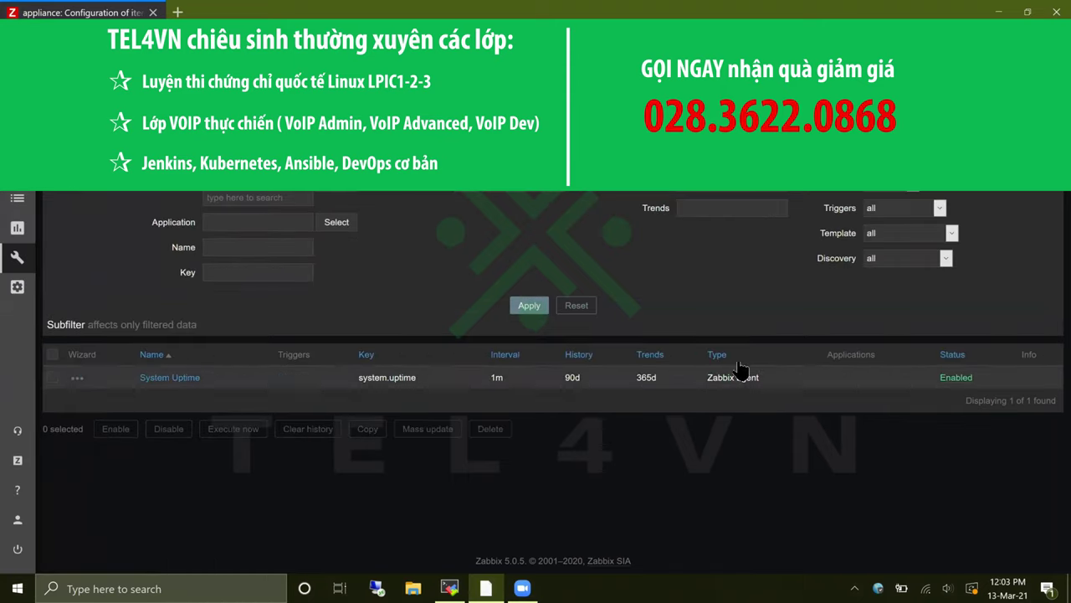
pyautogui.doubleClick(497, 377)
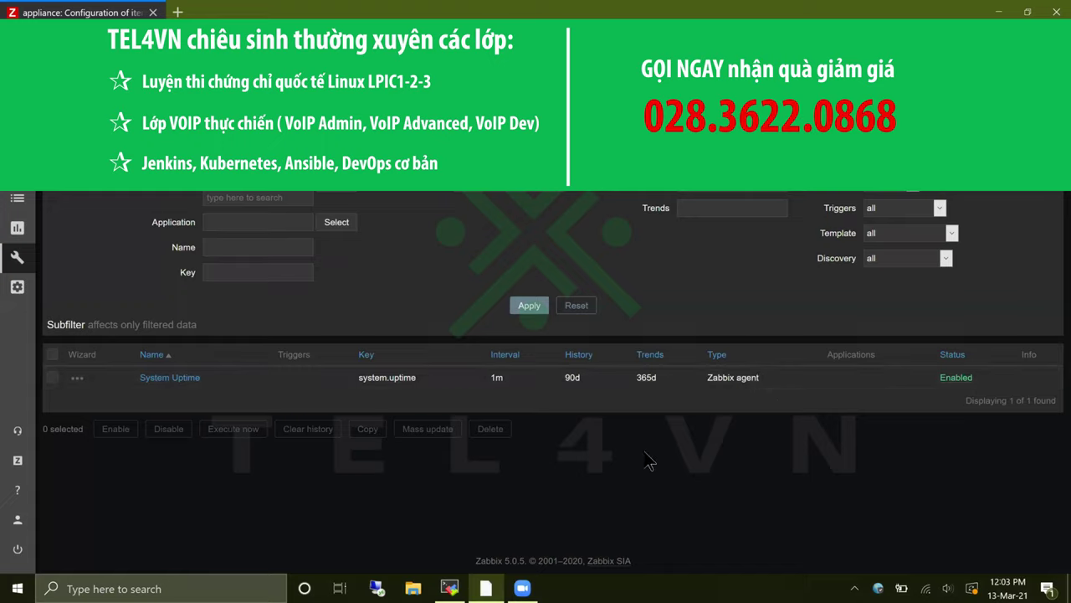
# Open Latest data in a separate tab, filter it to the host CentOS-7 and check the System Uptime item.
pyautogui.moveTo(21, 186)
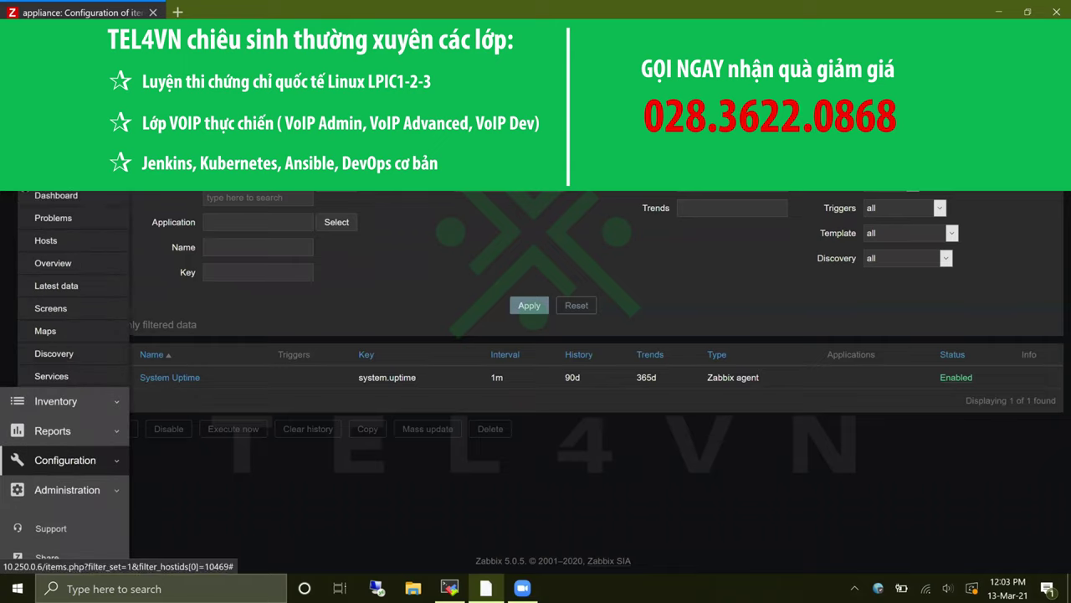
pyautogui.middleClick(86, 287)
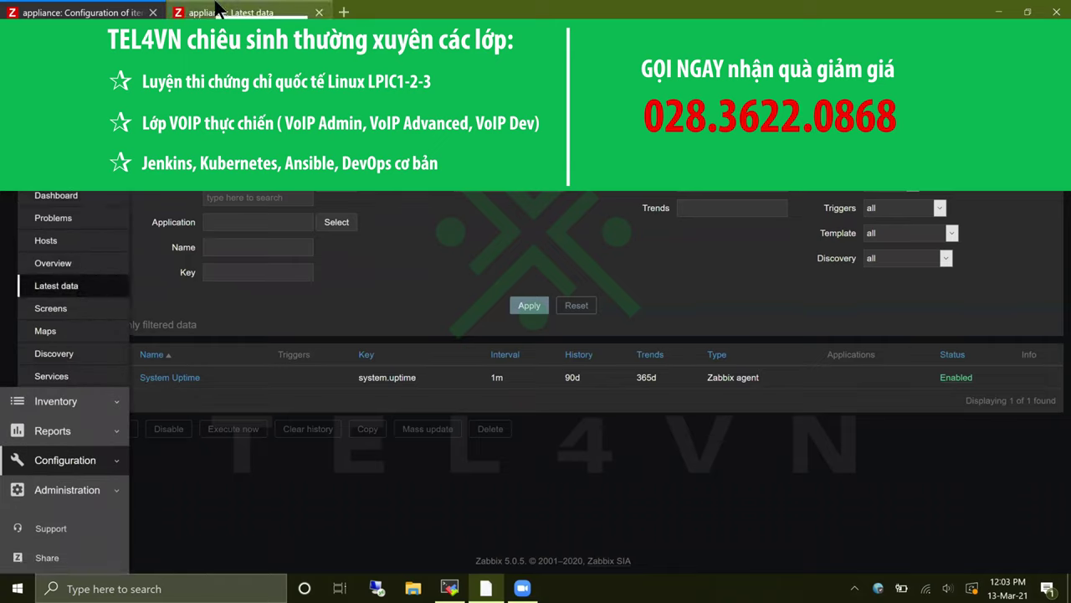
pyautogui.click(215, 8)
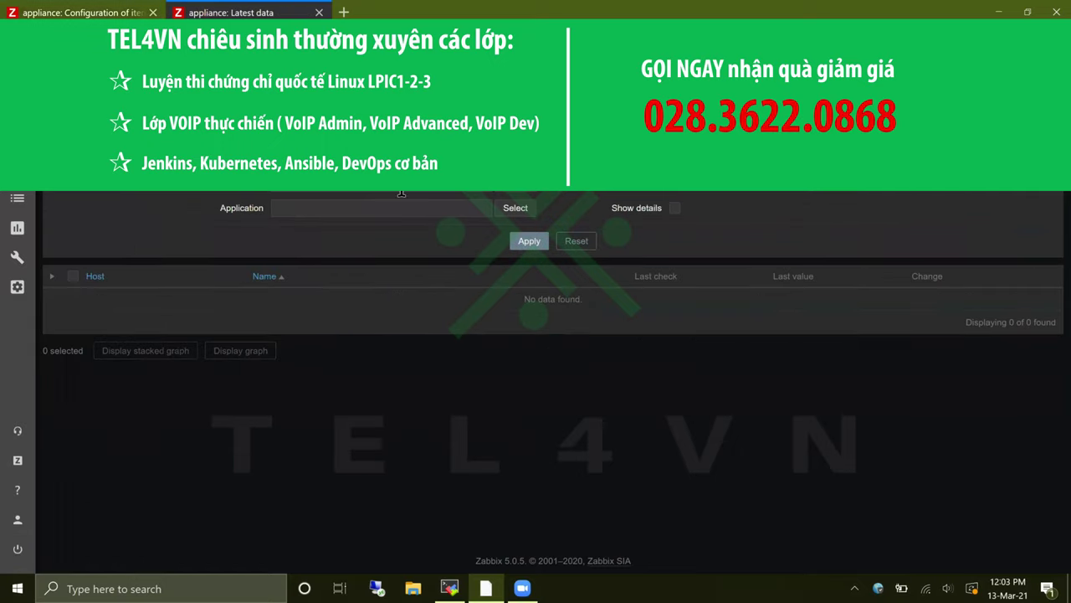
pyautogui.click(528, 192)
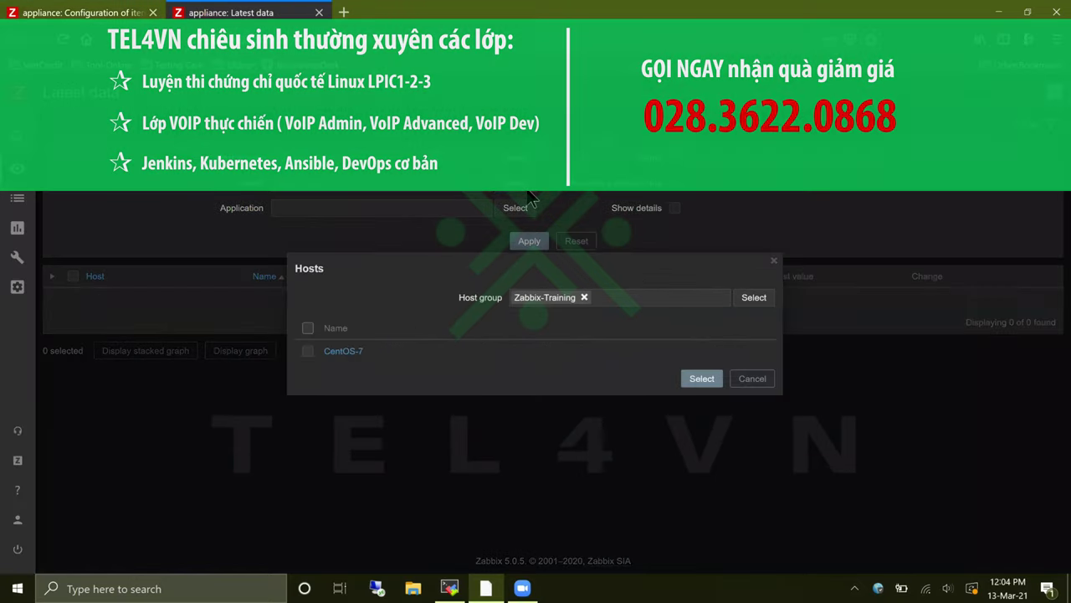
pyautogui.click(345, 352)
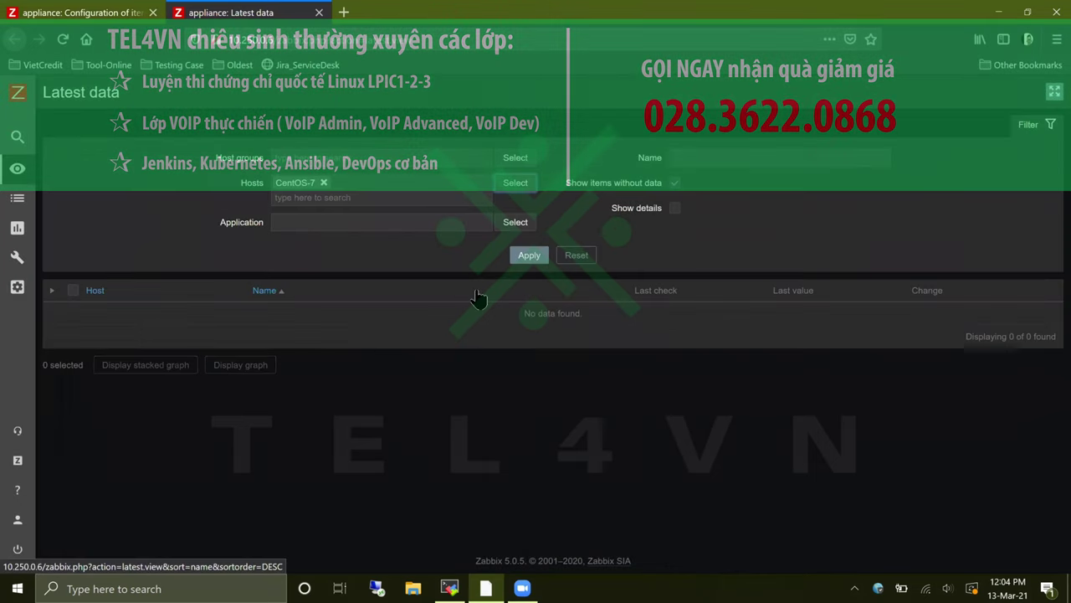
pyautogui.click(528, 256)
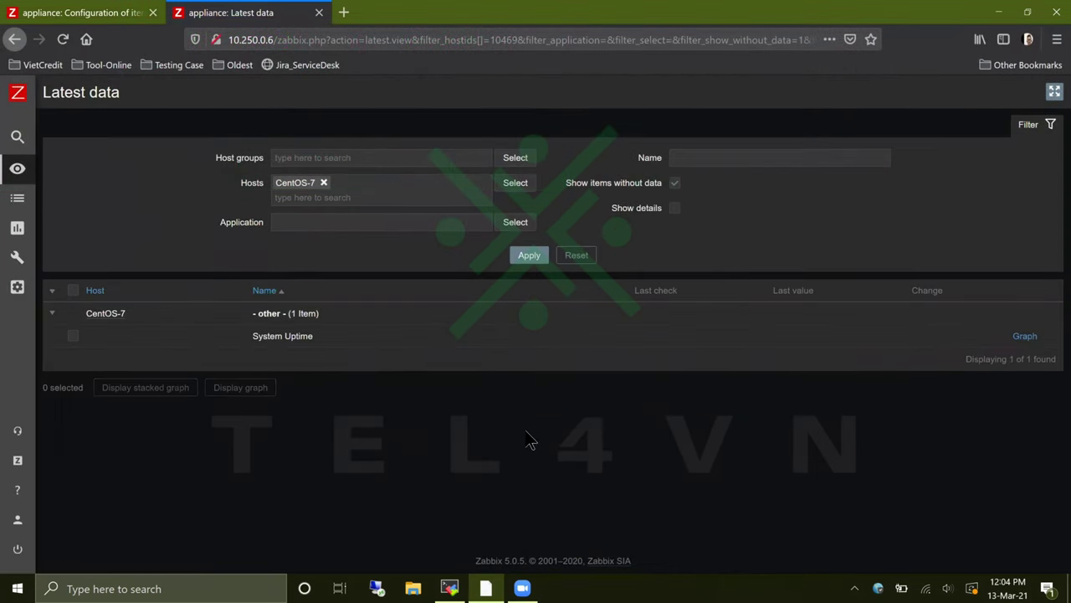
pyautogui.moveTo(254, 336); pyautogui.dragTo(327, 334)
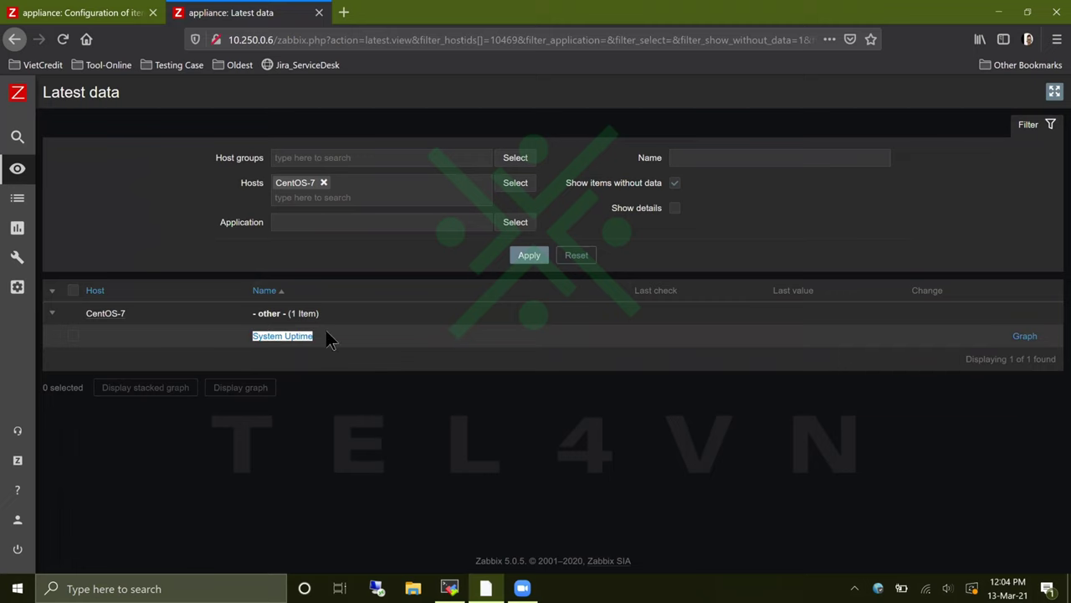
pyautogui.click(360, 387)
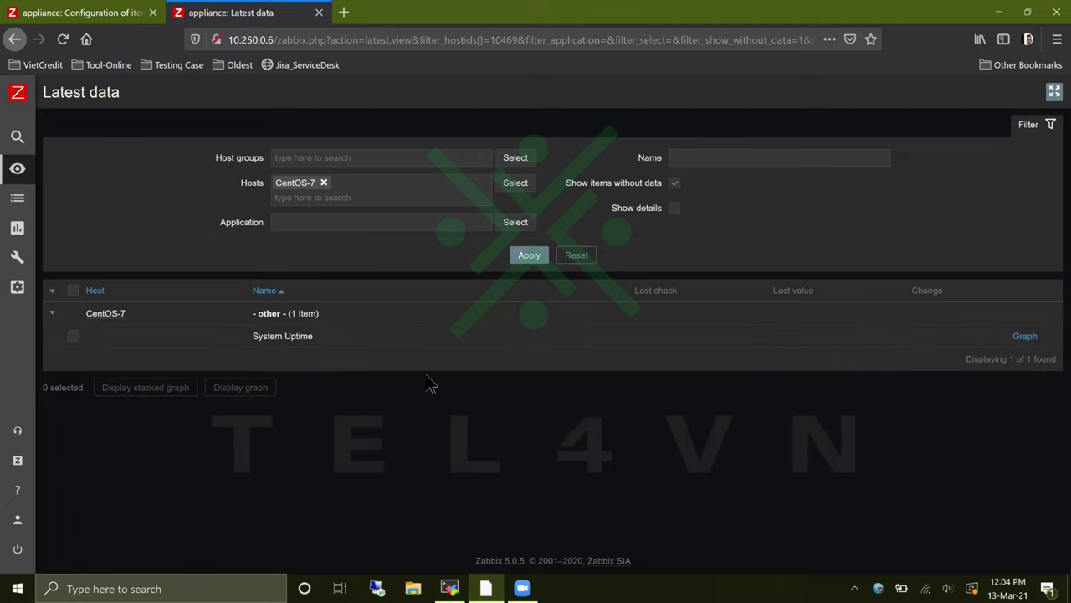
# In MobaXterm, copy system.hostname from the agent output and query that key from 10.250.0.5 on port 10050 with zabbix_get in the zabbix_5.0 session.
pyautogui.click(450, 588)
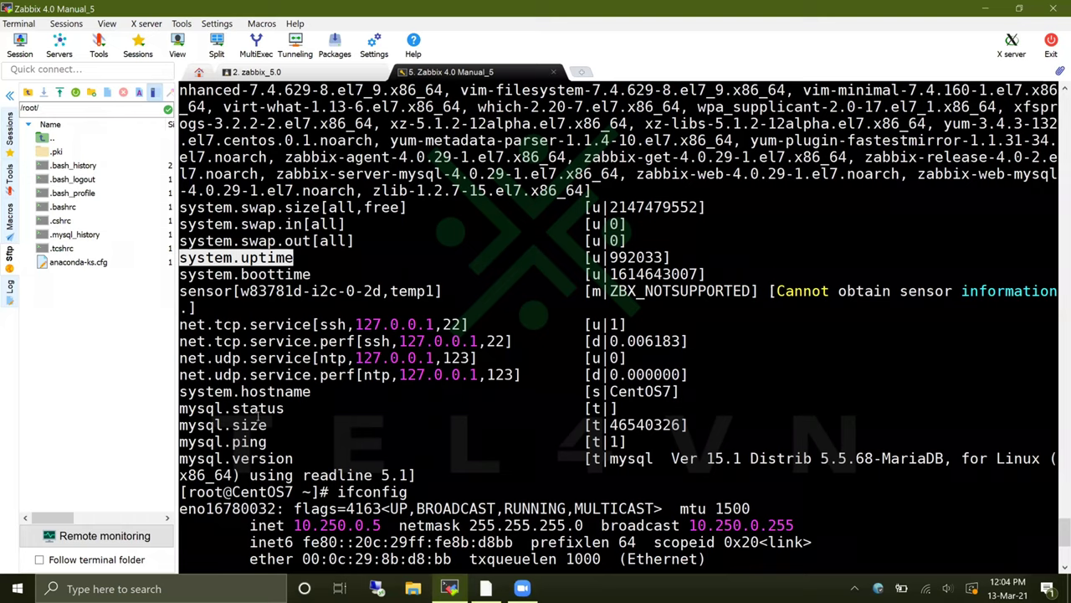
pyautogui.moveTo(311, 391); pyautogui.dragTo(177, 391)
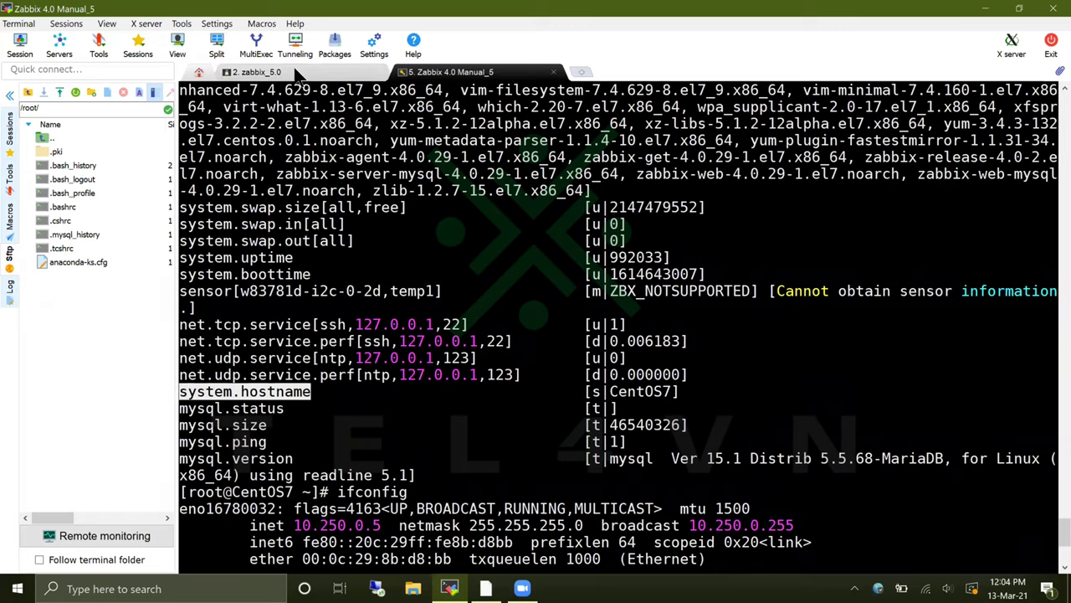
pyautogui.click(256, 72)
pyautogui.press('Up')
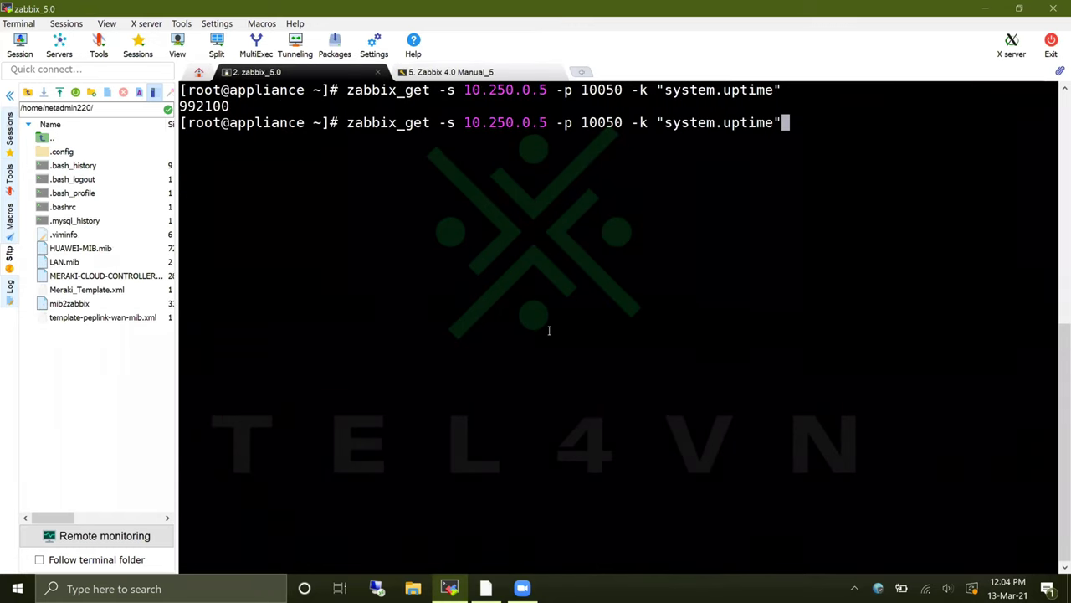
pyautogui.press('Left')
pyautogui.press('BackSpace')
pyautogui.press('BackSpace')
pyautogui.press('BackSpace')
pyautogui.press('BackSpace')
pyautogui.press('BackSpace')
pyautogui.press('BackSpace')
pyautogui.press('BackSpace')
pyautogui.press('BackSpace')
pyautogui.press('BackSpace')
pyautogui.press('BackSpace')
pyautogui.press('BackSpace')
pyautogui.press('BackSpace')
pyautogui.press('BackSpace')
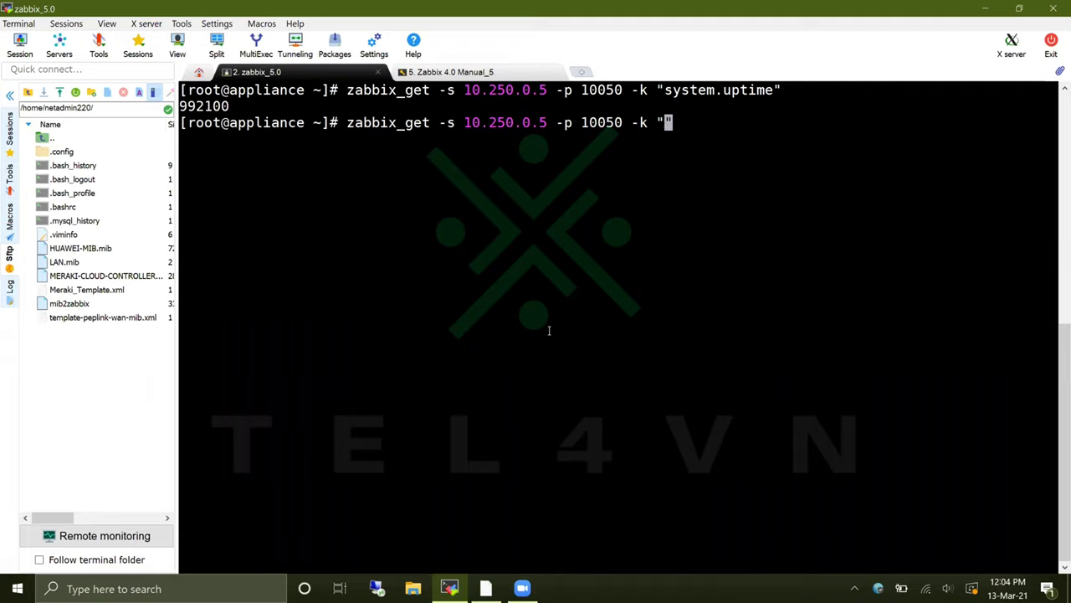
pyautogui.rightClick(549, 330)
pyautogui.press('Return')
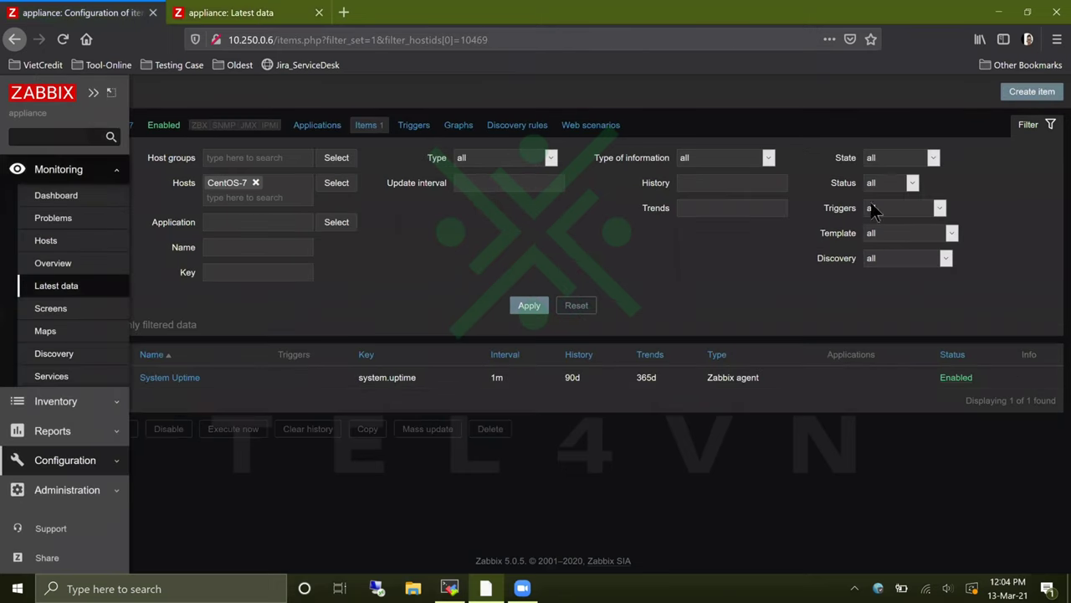
# Back in Firefox, create a CentOS-7 item named System Hostname of type Zabbix agent with the key system.hostname.
pyautogui.click(1032, 91)
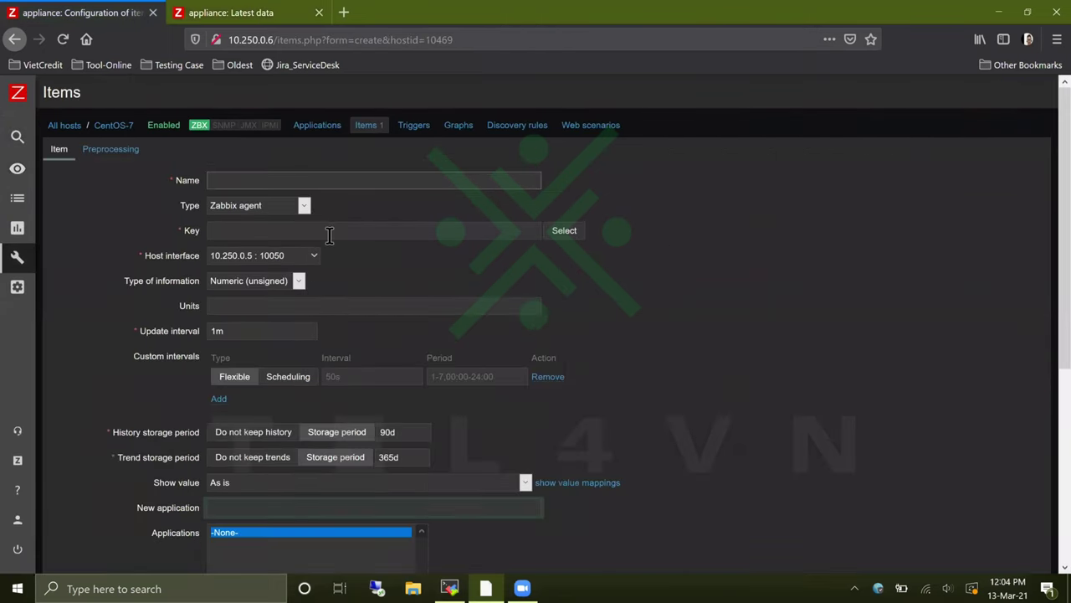
pyautogui.write('Syste')
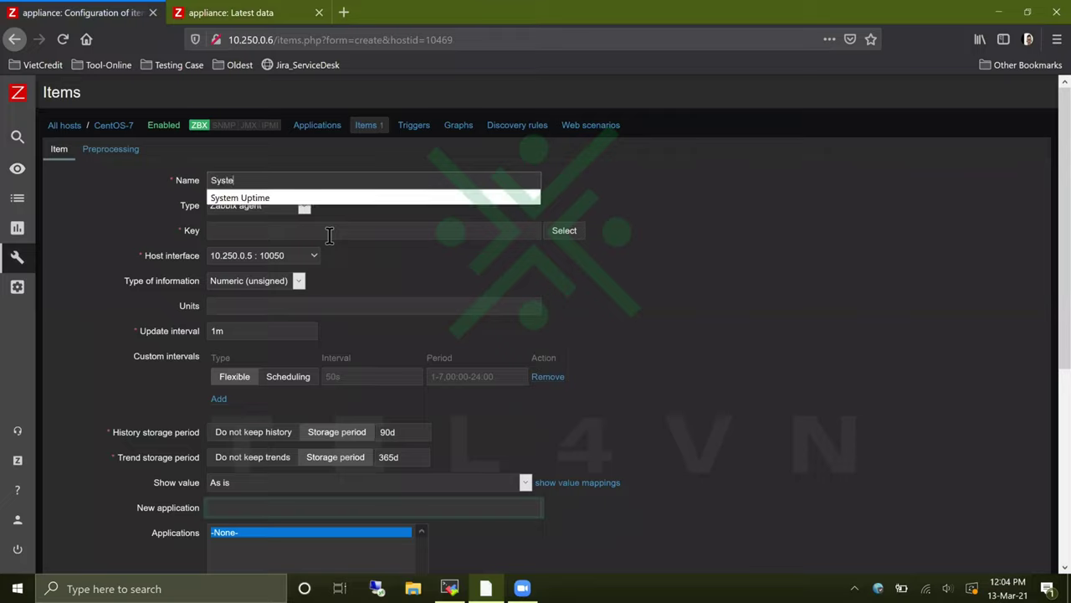
pyautogui.write('m Hostname')
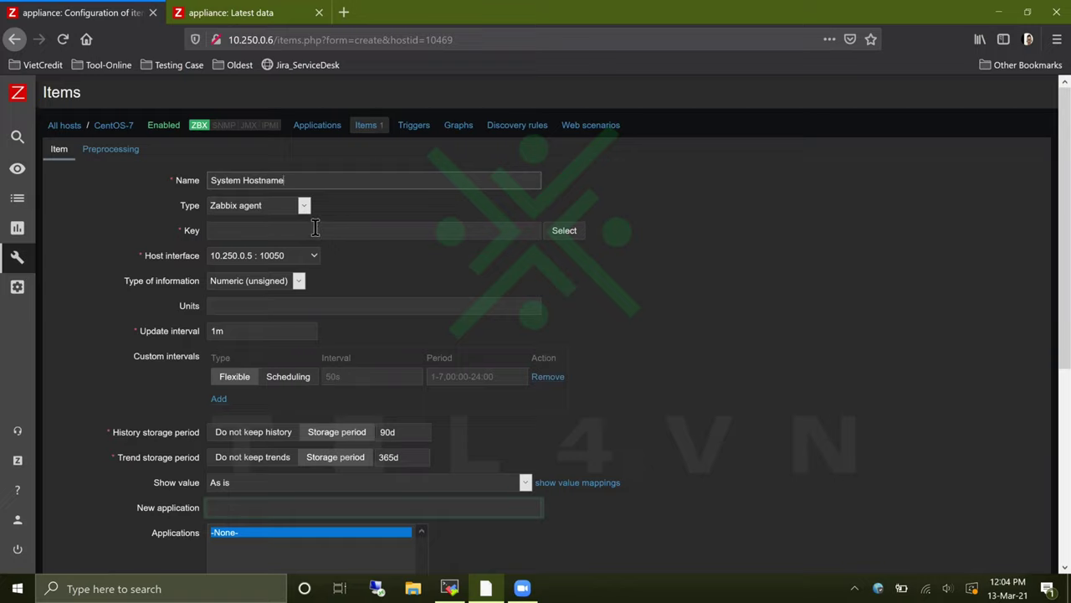
pyautogui.click(302, 230)
pyautogui.write('system.hostname')
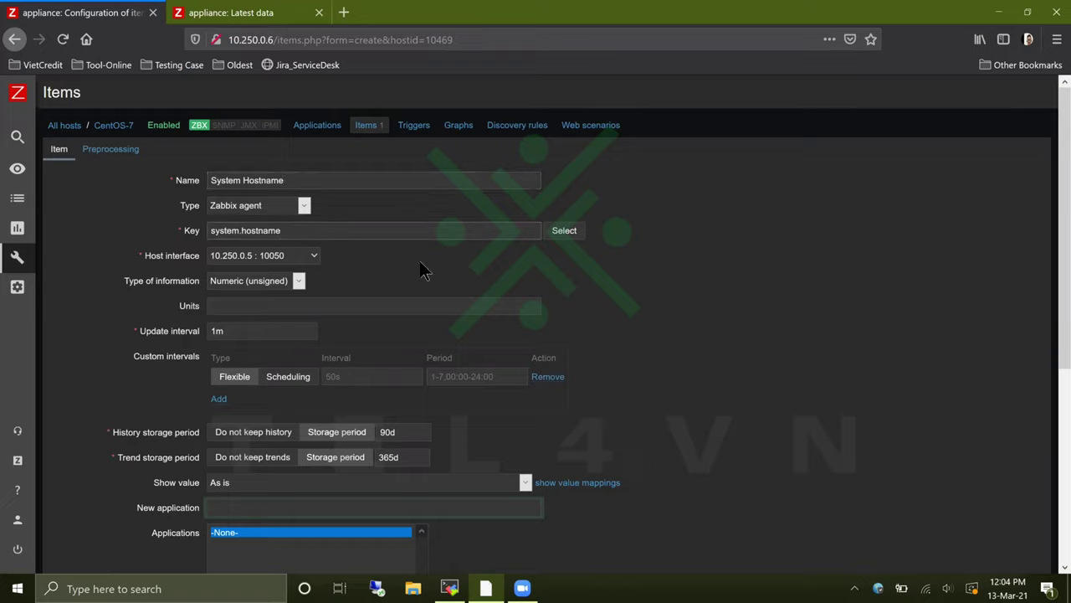
# Set the item's type of information to Character, add the item and dismiss the notification.
pyautogui.click(299, 281)
pyautogui.click(280, 329)
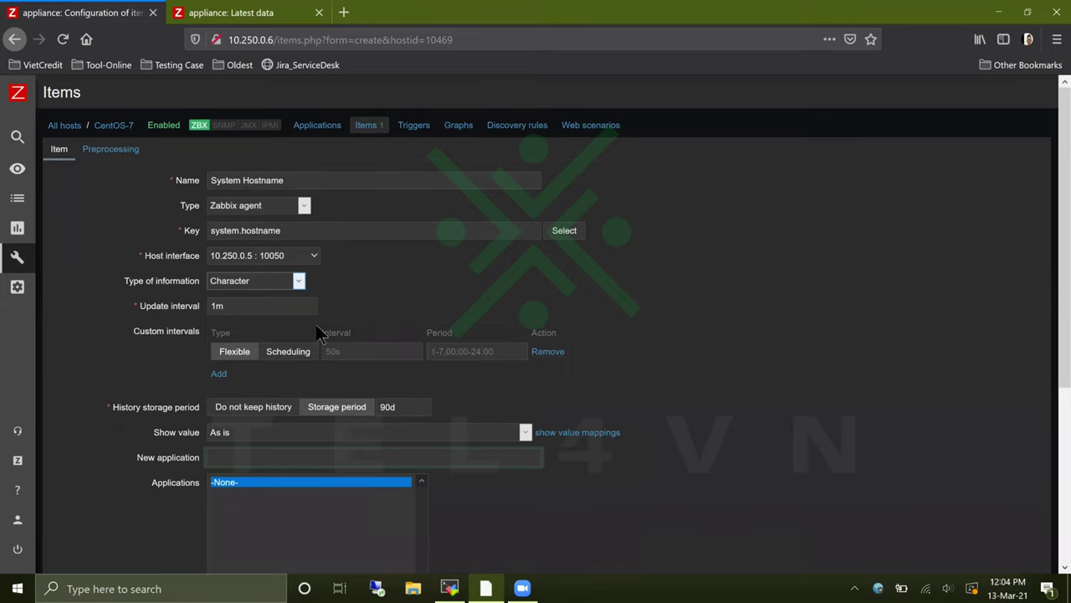
pyautogui.scroll(-5, 718, 382)
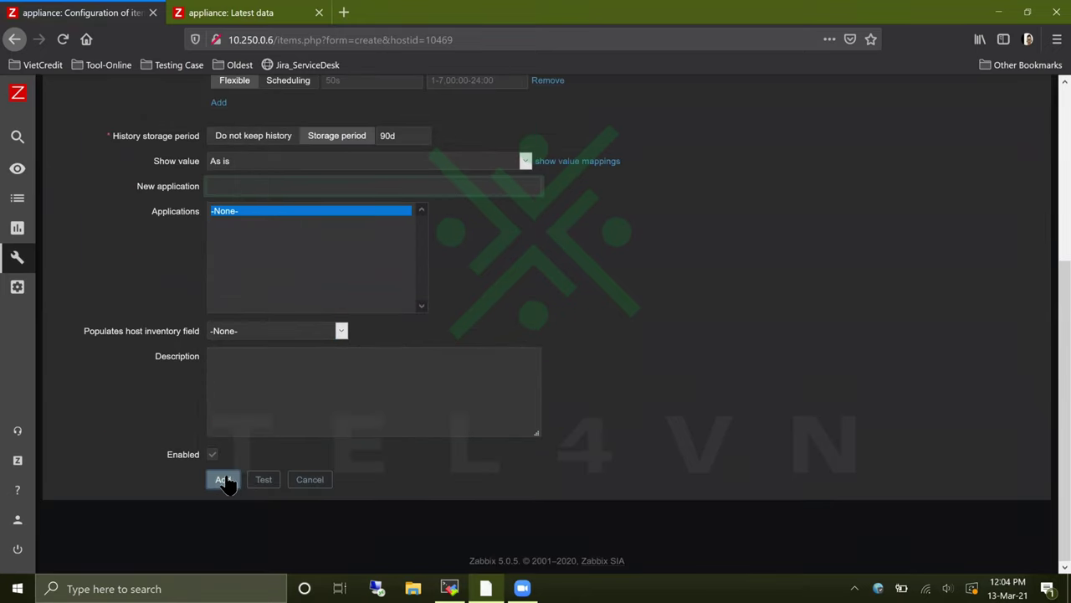
pyautogui.click(223, 480)
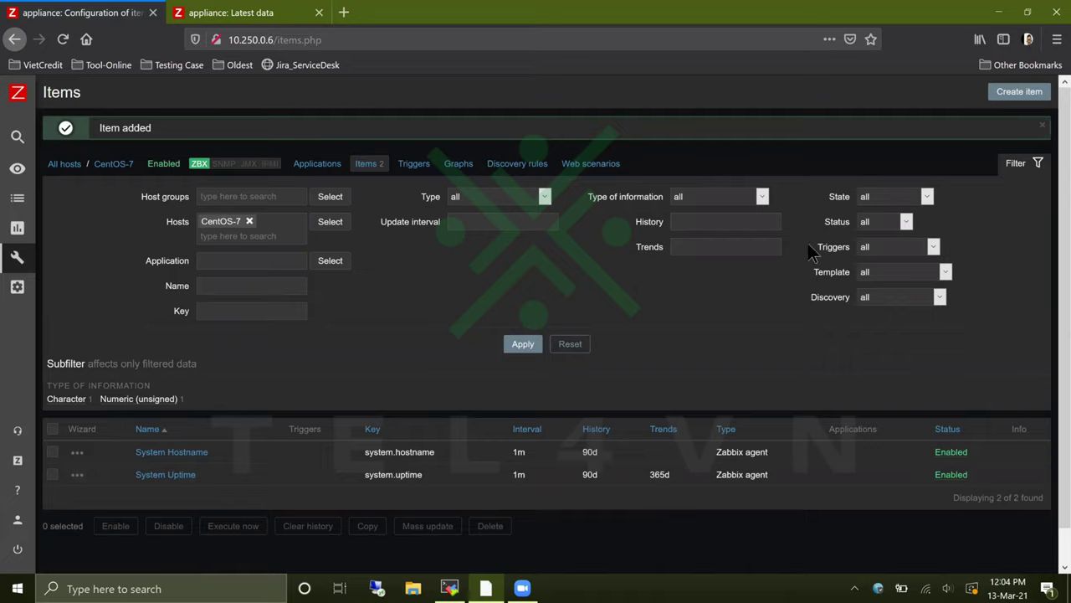
pyautogui.click(1042, 126)
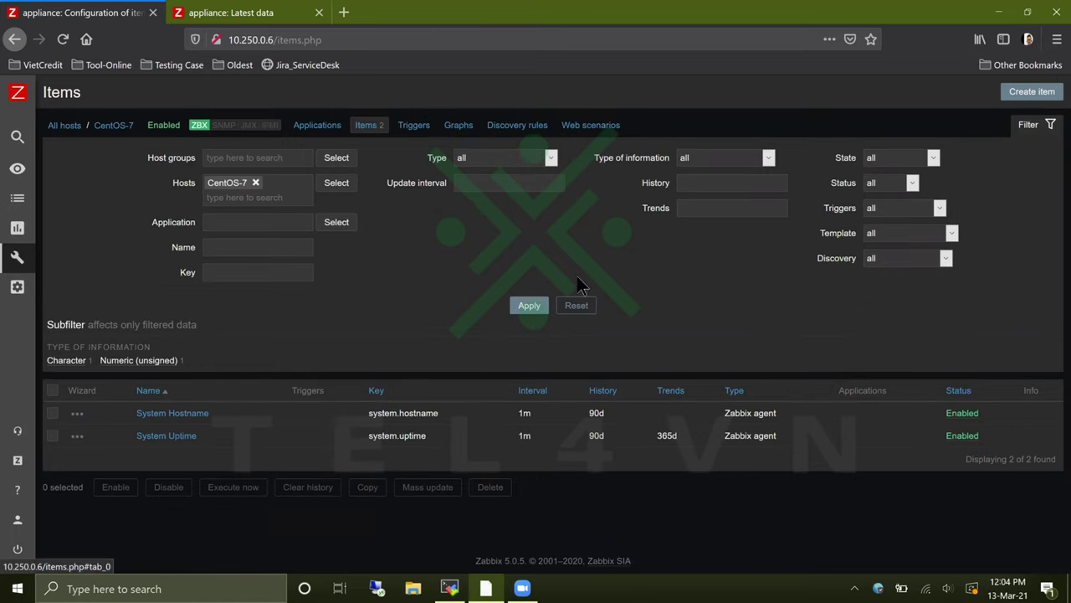
# Return to Latest data, reload it and examine the System Uptime item's last check time and last value.
pyautogui.click(242, 14)
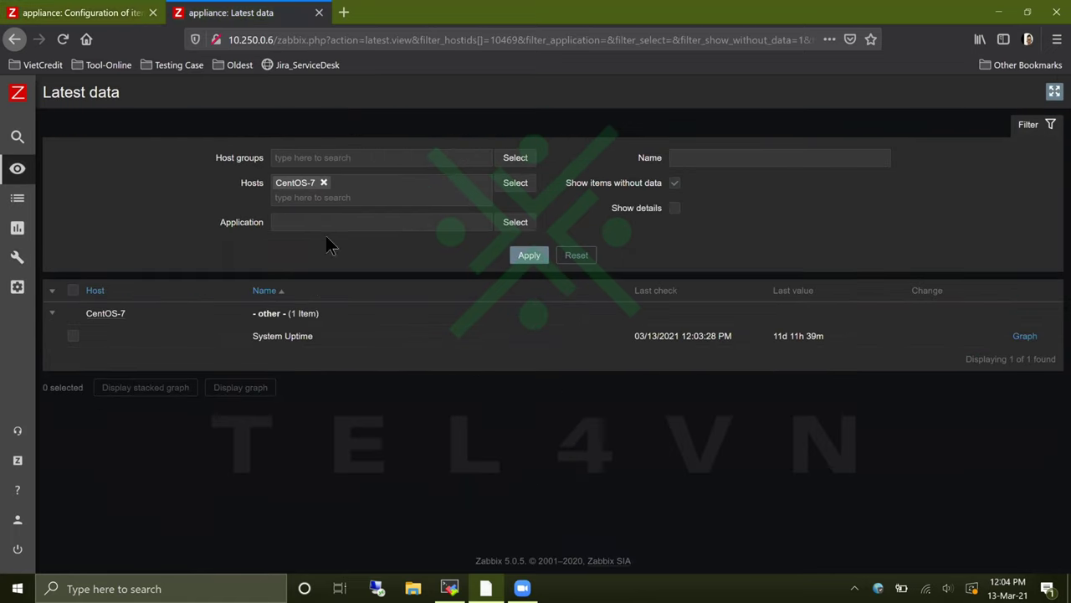
pyautogui.click(62, 39)
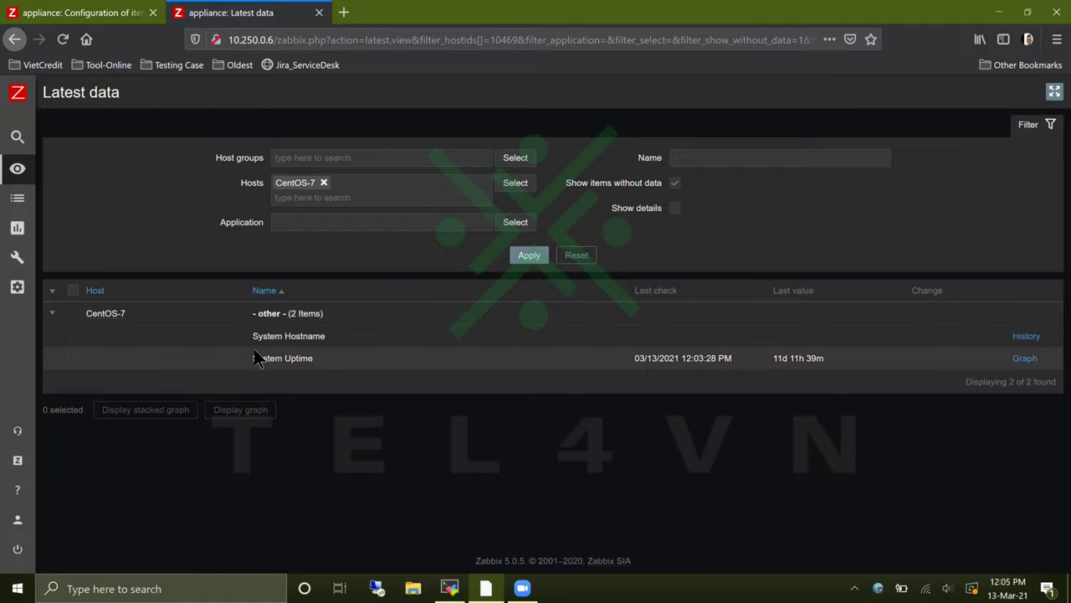
pyautogui.moveTo(330, 367); pyautogui.dragTo(653, 362)
pyautogui.moveTo(725, 368)
pyautogui.mouseDown()
pyautogui.moveTo(737, 356)
pyautogui.moveTo(697, 360)
pyautogui.moveTo(713, 361)
pyautogui.mouseUp()
pyautogui.click(738, 355)
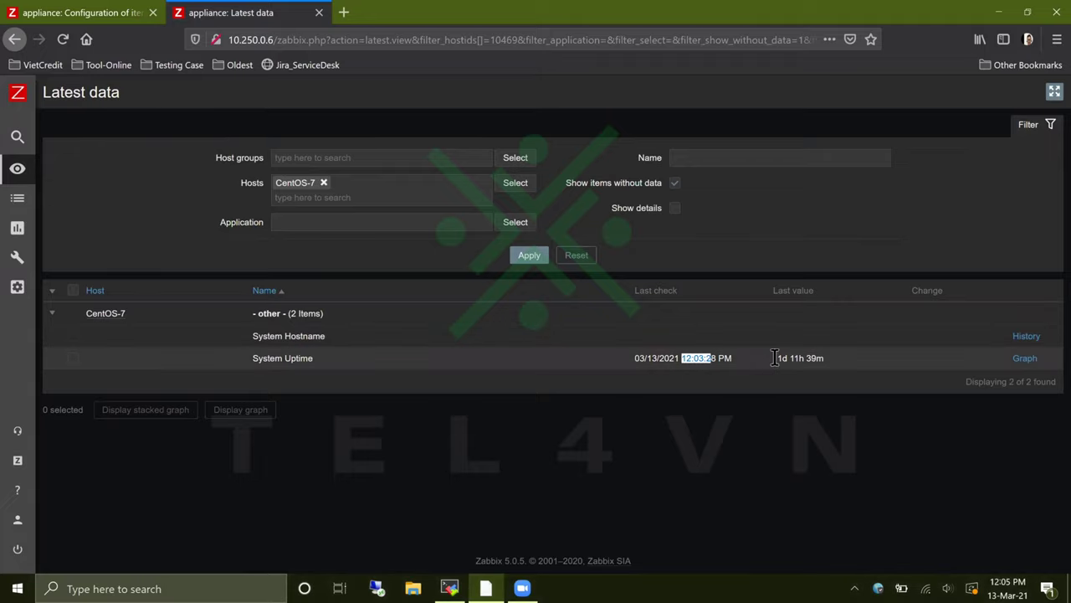
pyautogui.moveTo(772, 358); pyautogui.dragTo(831, 362)
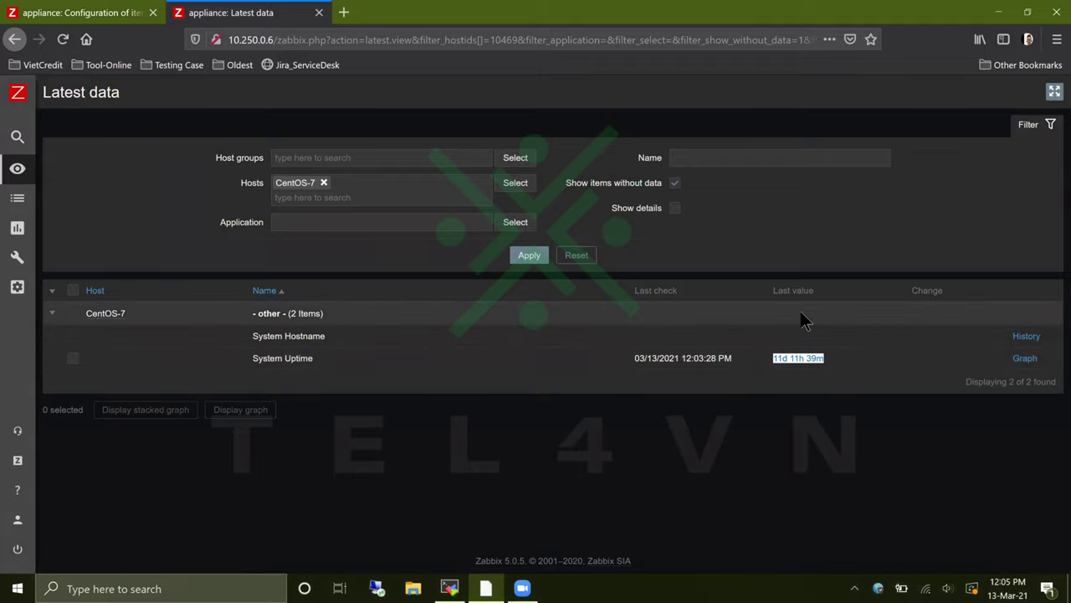
pyautogui.click(809, 358)
pyautogui.doubleClick(811, 358)
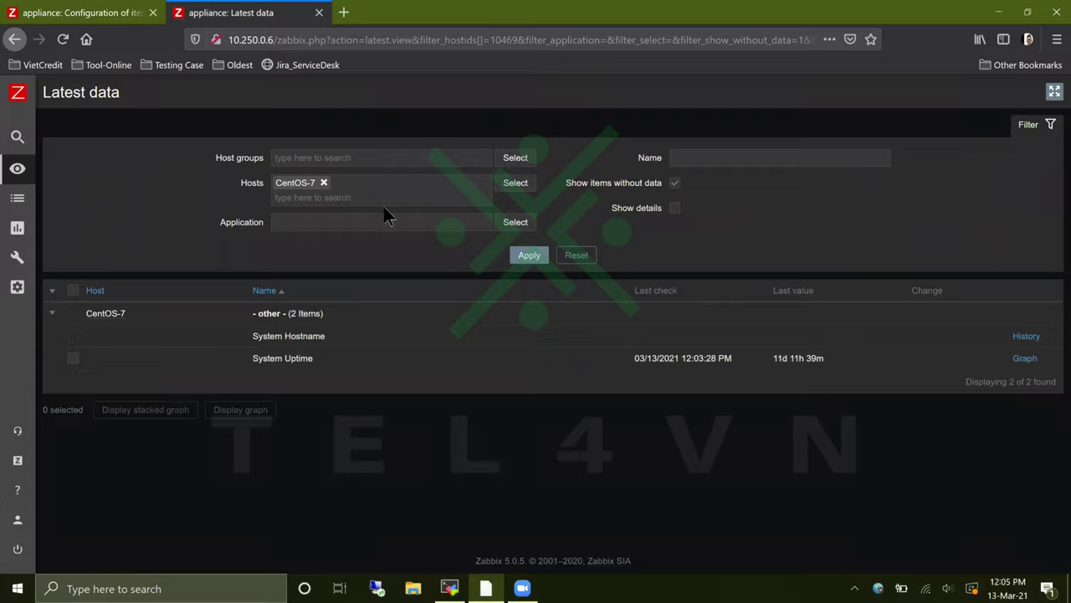
# Reload Latest data, open the System Uptime graph in a separate tab and set its time range to Last 5 minutes.
pyautogui.click(63, 40)
pyautogui.click(61, 40)
pyautogui.rightClick(1021, 359)
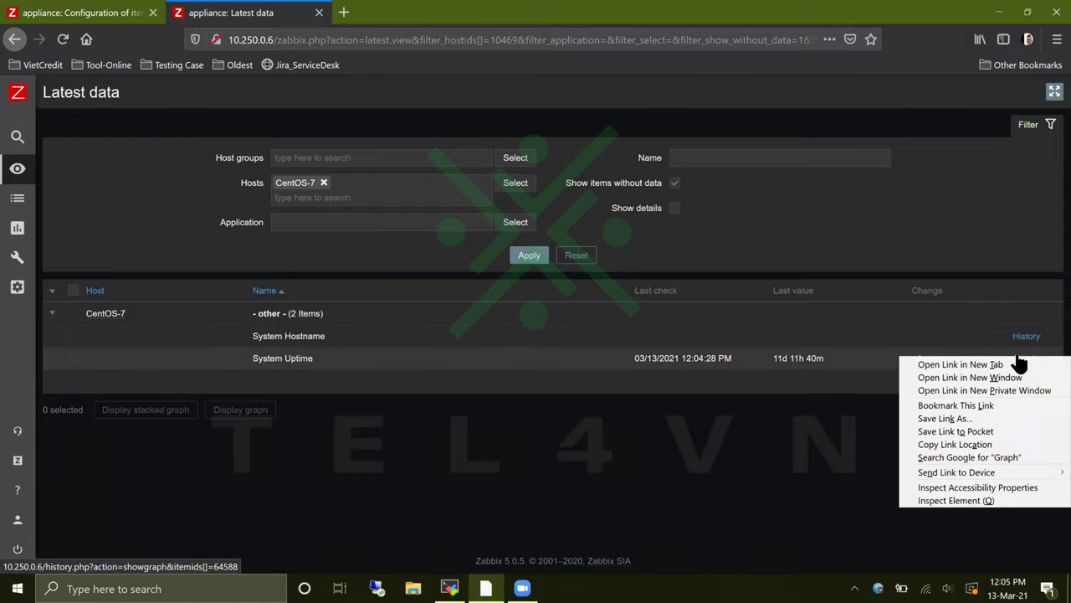
pyautogui.click(1015, 365)
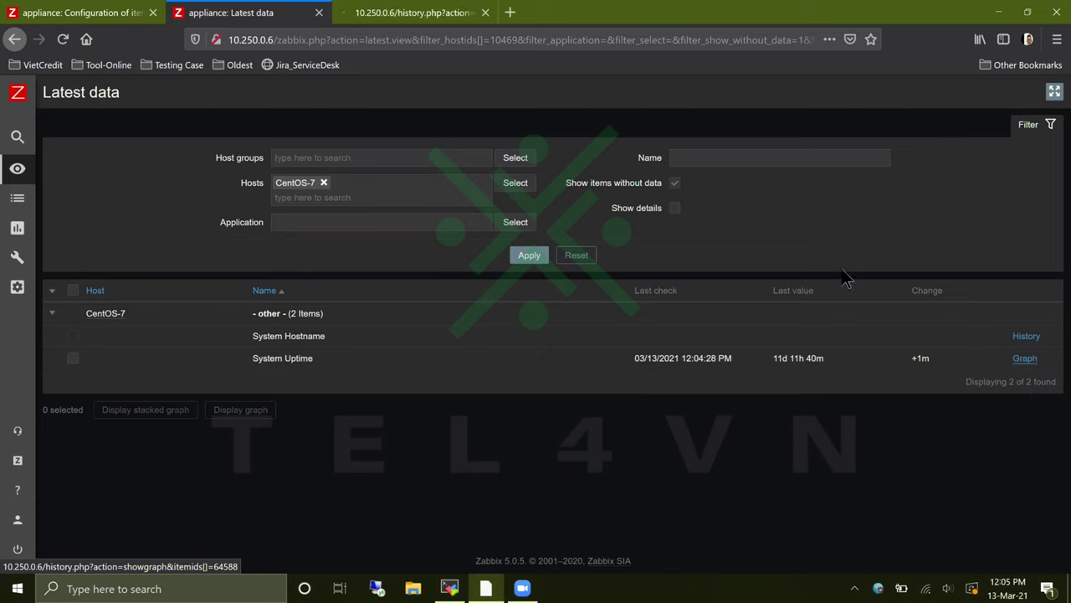
pyautogui.click(394, 22)
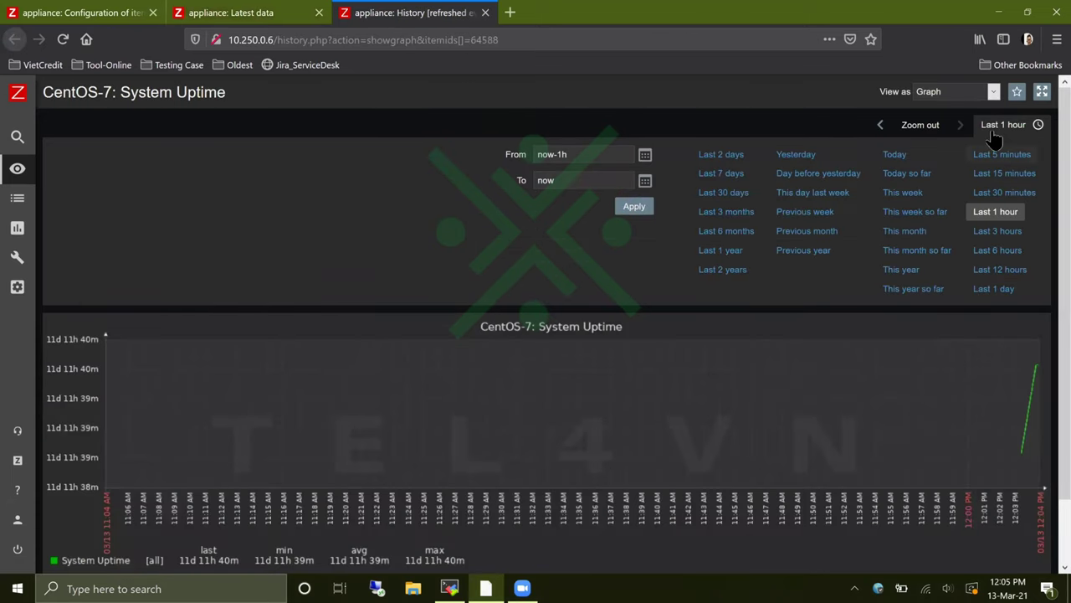
pyautogui.click(1000, 154)
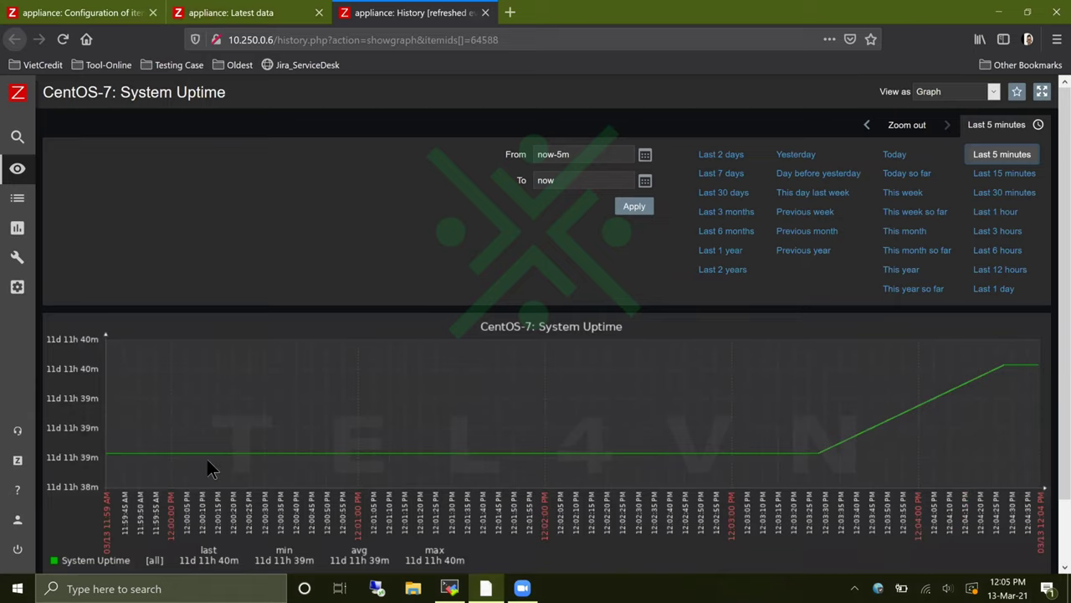
# Return to Latest data and reload it repeatedly to check the System Hostname item for a last check and value.
pyautogui.click(274, 23)
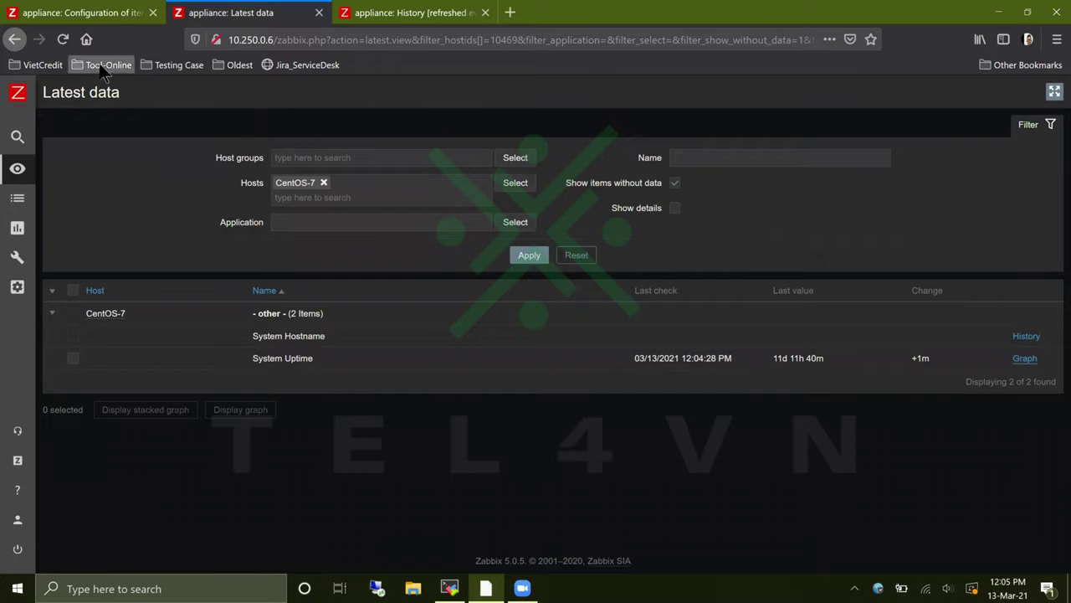
pyautogui.click(67, 41)
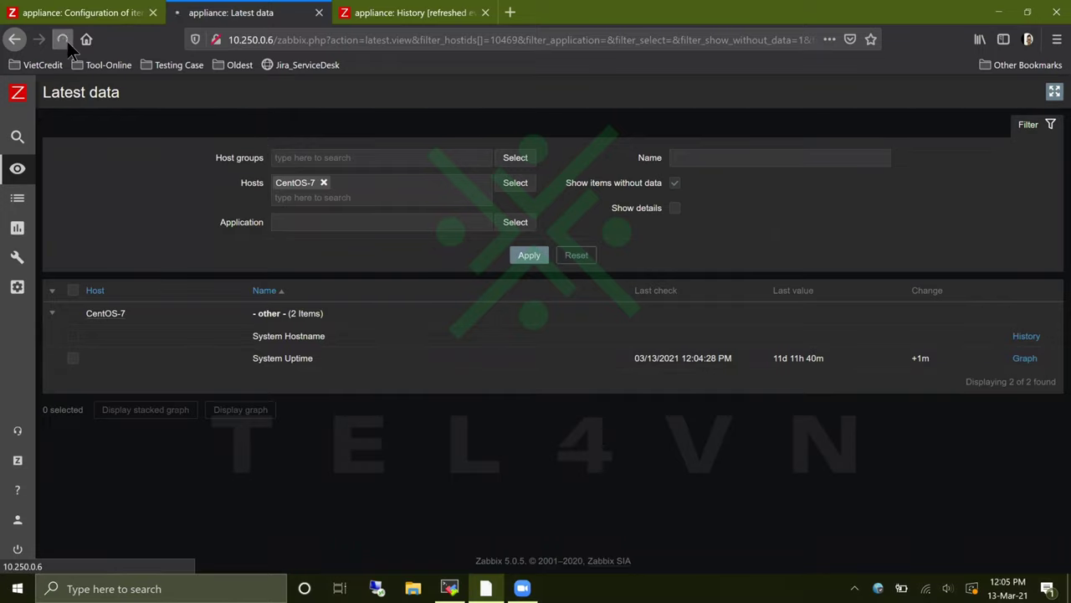
pyautogui.moveTo(256, 336); pyautogui.dragTo(376, 347)
pyautogui.click(695, 335)
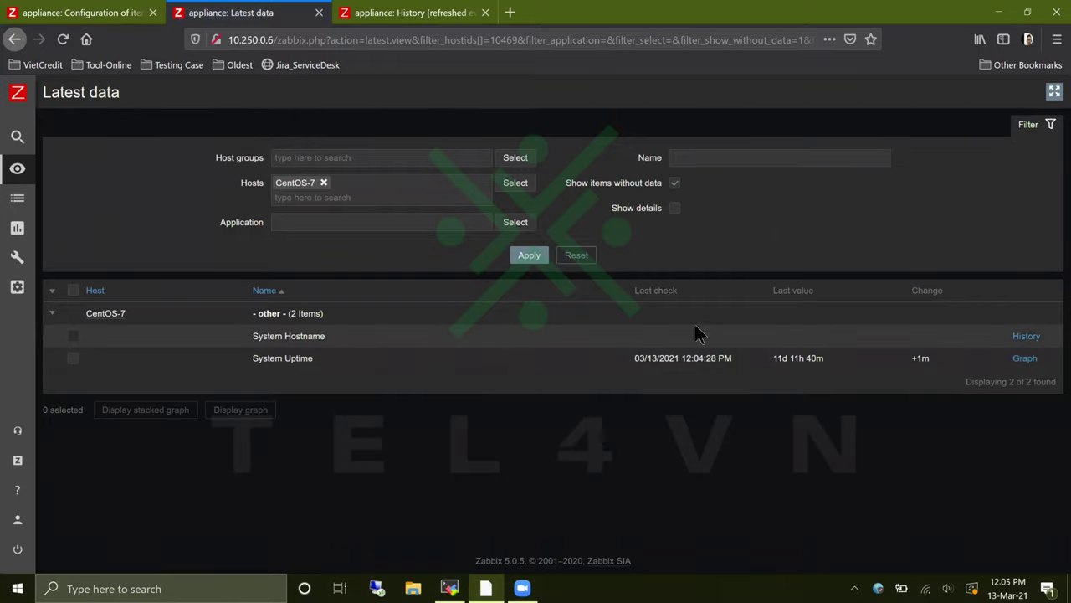
pyautogui.click(63, 39)
pyautogui.click(63, 39)
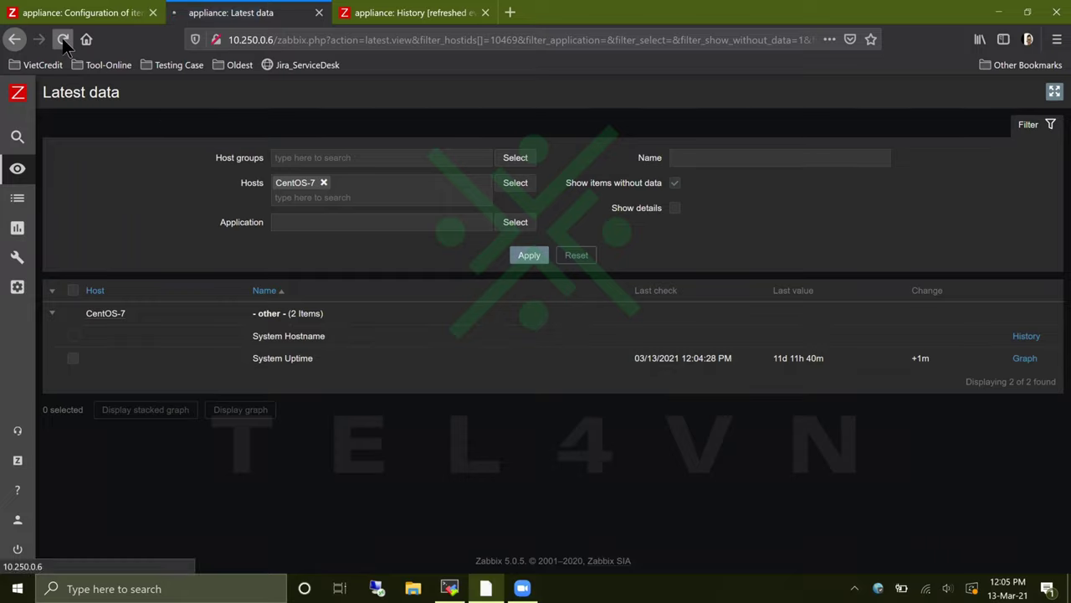
pyautogui.click(63, 39)
pyautogui.click(63, 39)
pyautogui.click(63, 39)
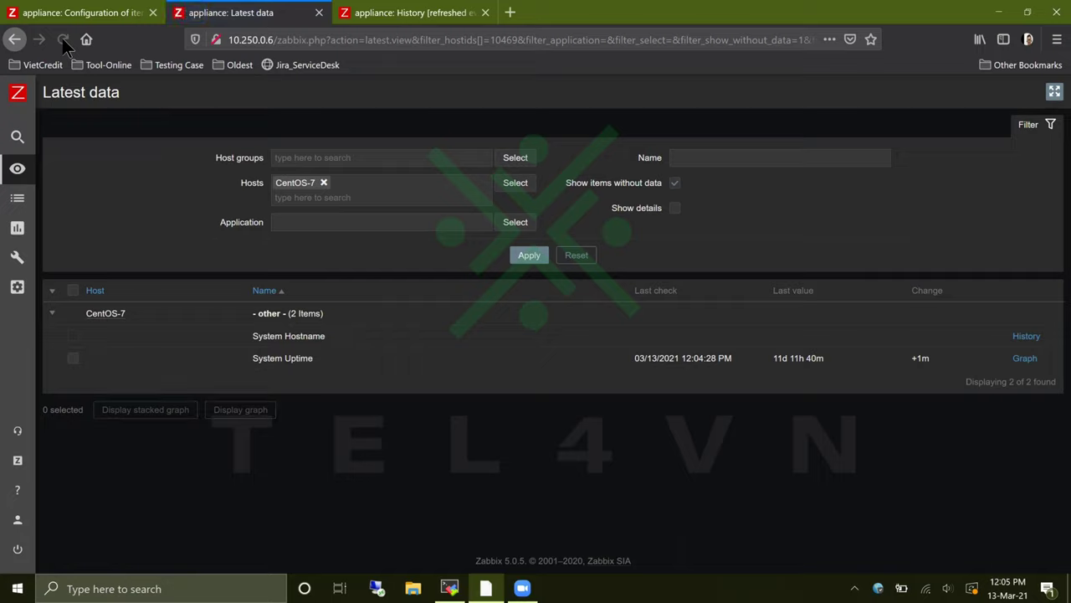
# Check the CentOS-7 Items list, cancelling the resend of its form data, and reload Latest data.
pyautogui.click(75, 14)
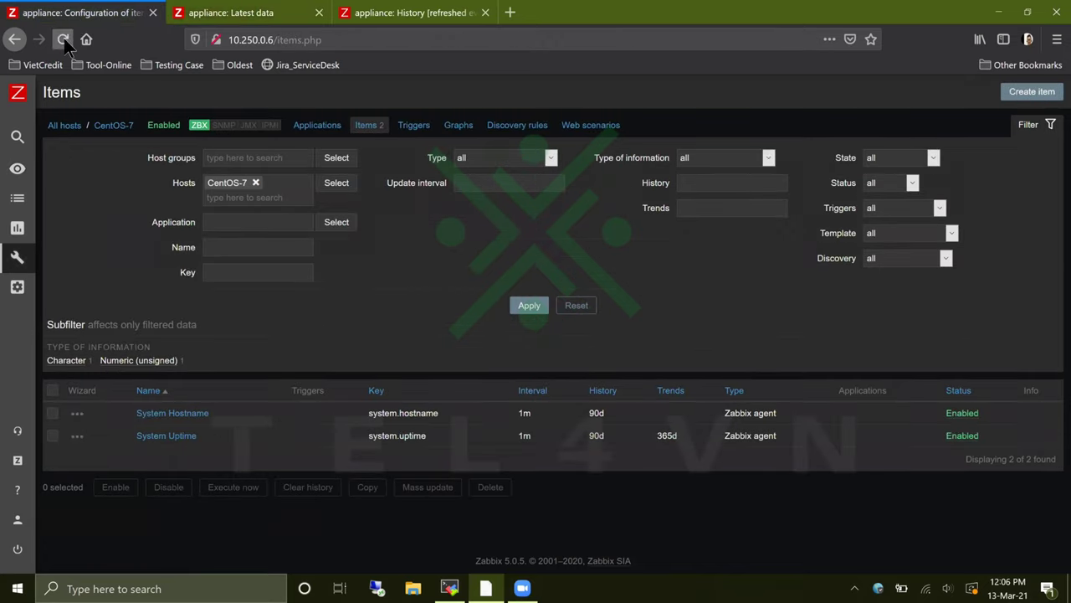
pyautogui.click(63, 39)
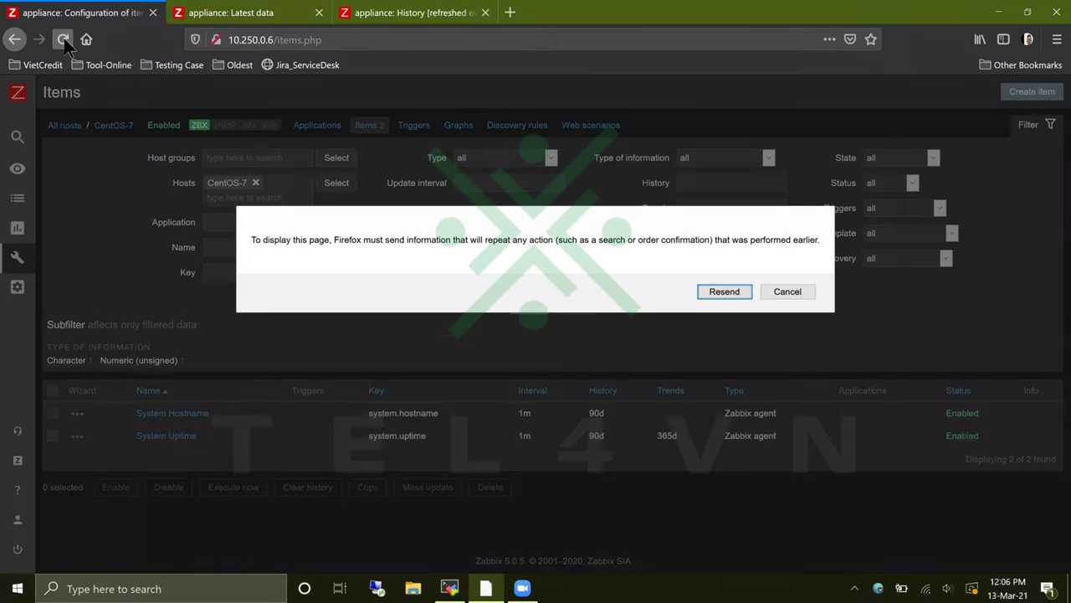
pyautogui.click(791, 296)
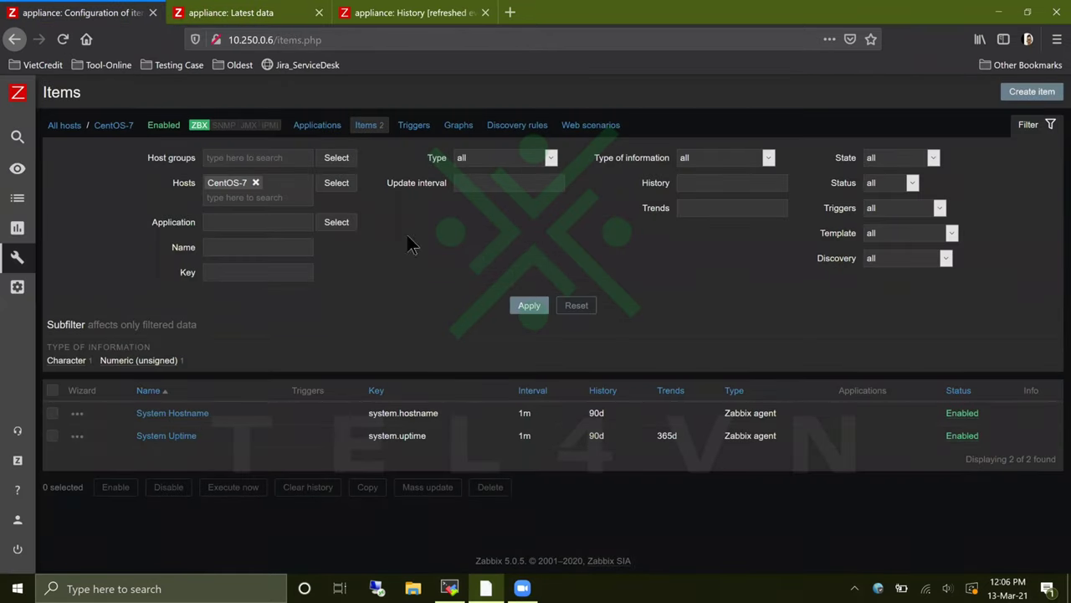
pyautogui.click(236, 10)
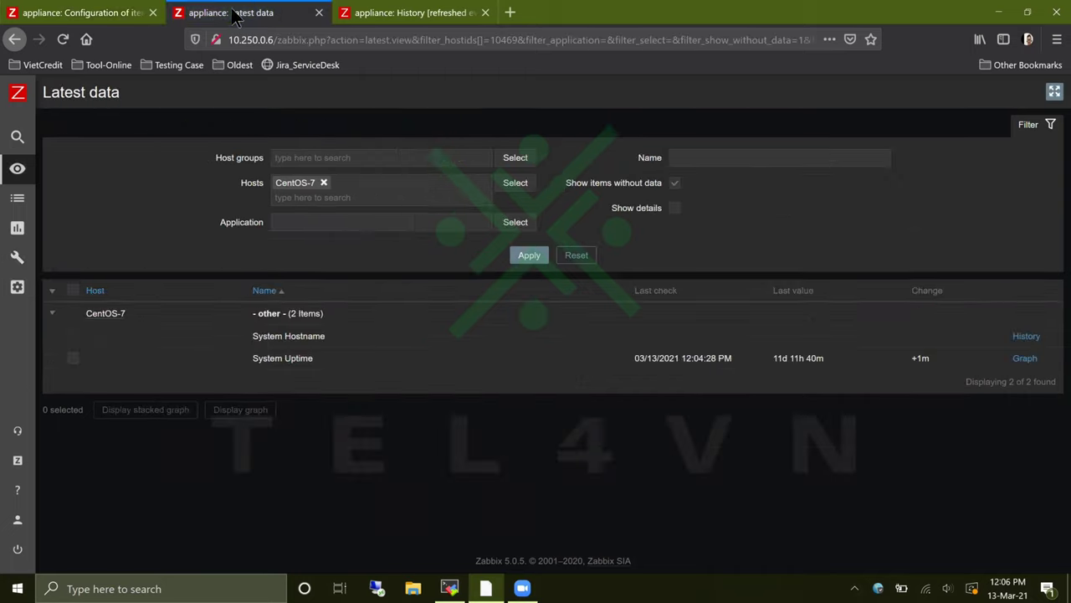
pyautogui.click(64, 38)
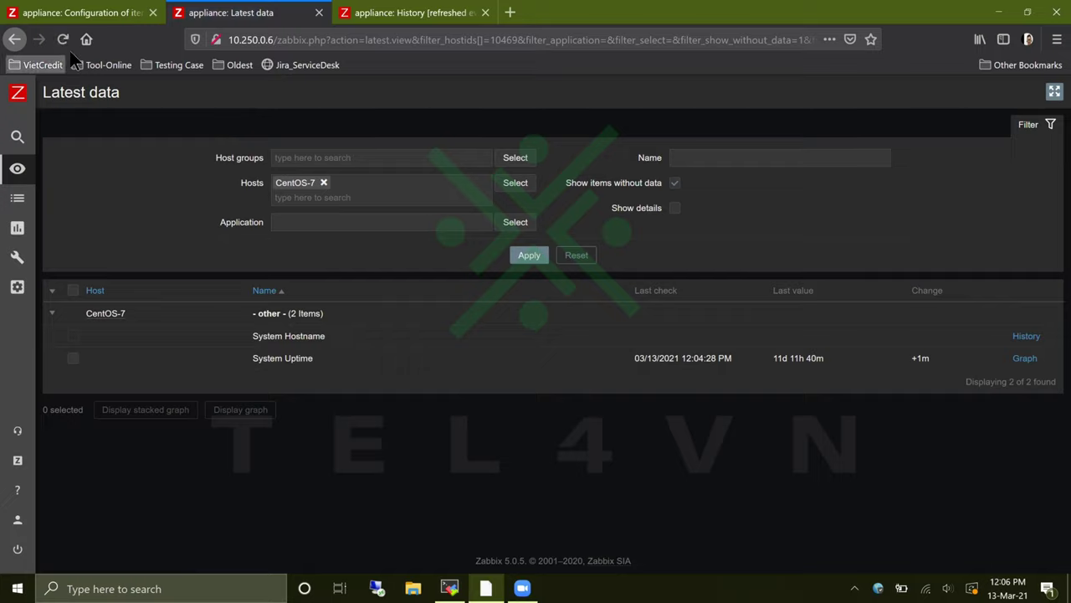
pyautogui.click(68, 48)
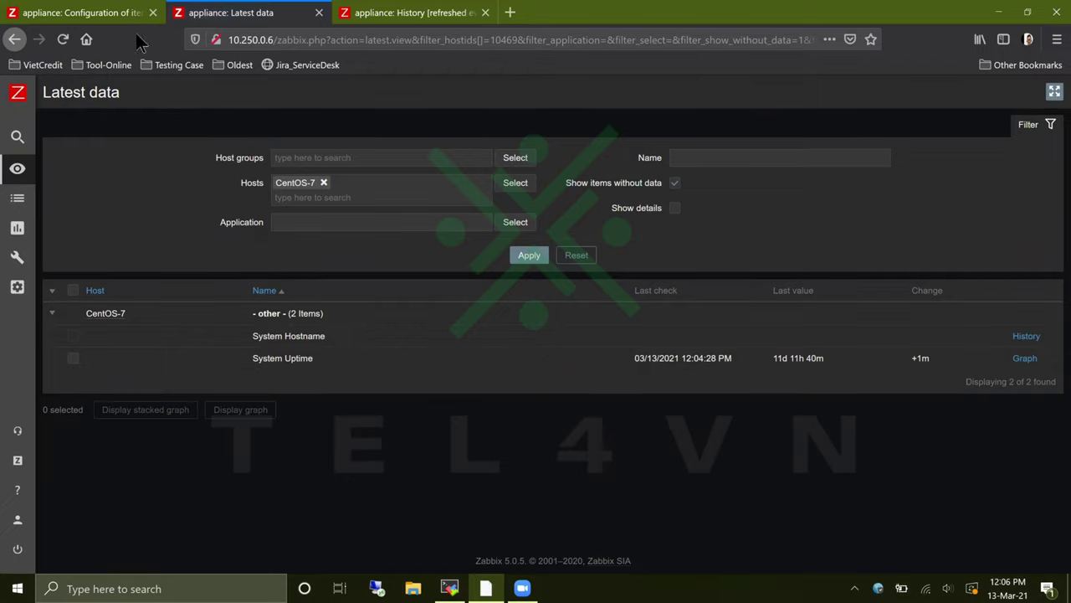
# Open the System Hostname item's configuration, review its key and type of information, and return to Latest data.
pyautogui.click(100, 12)
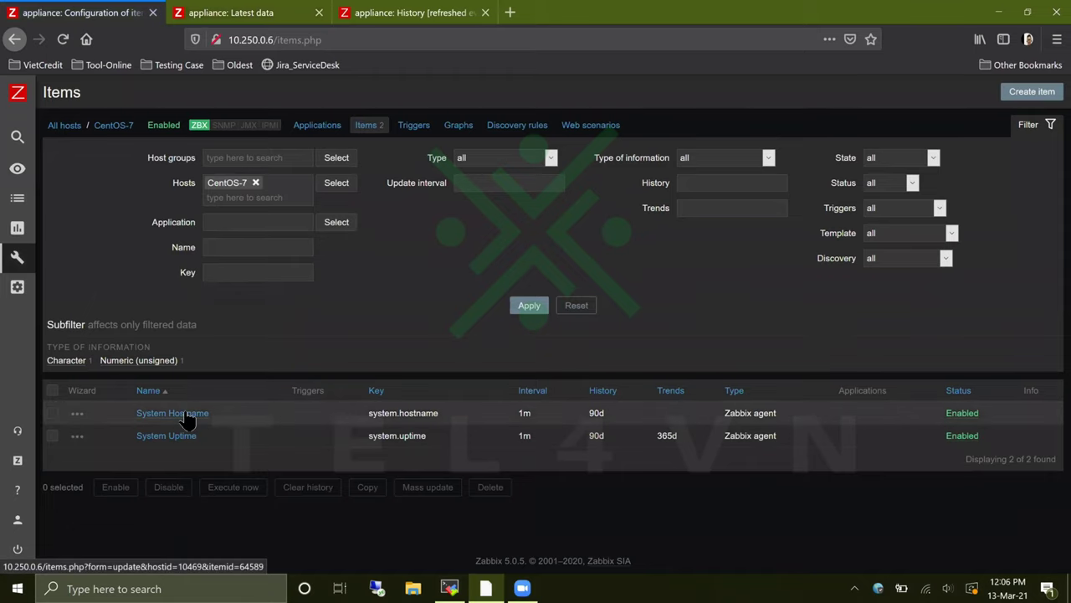
pyautogui.click(184, 416)
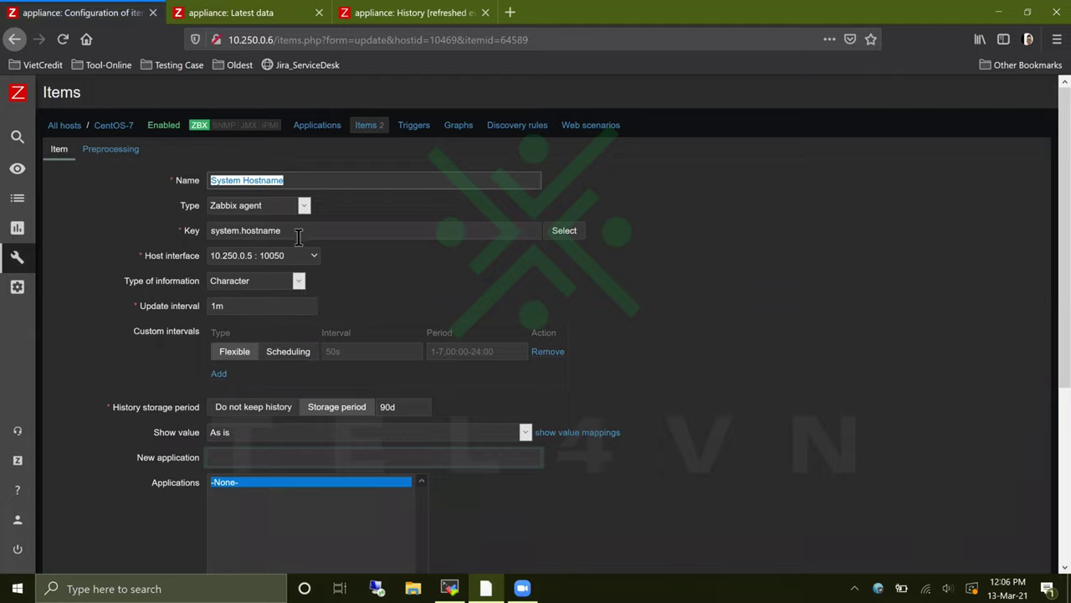
pyautogui.click(267, 25)
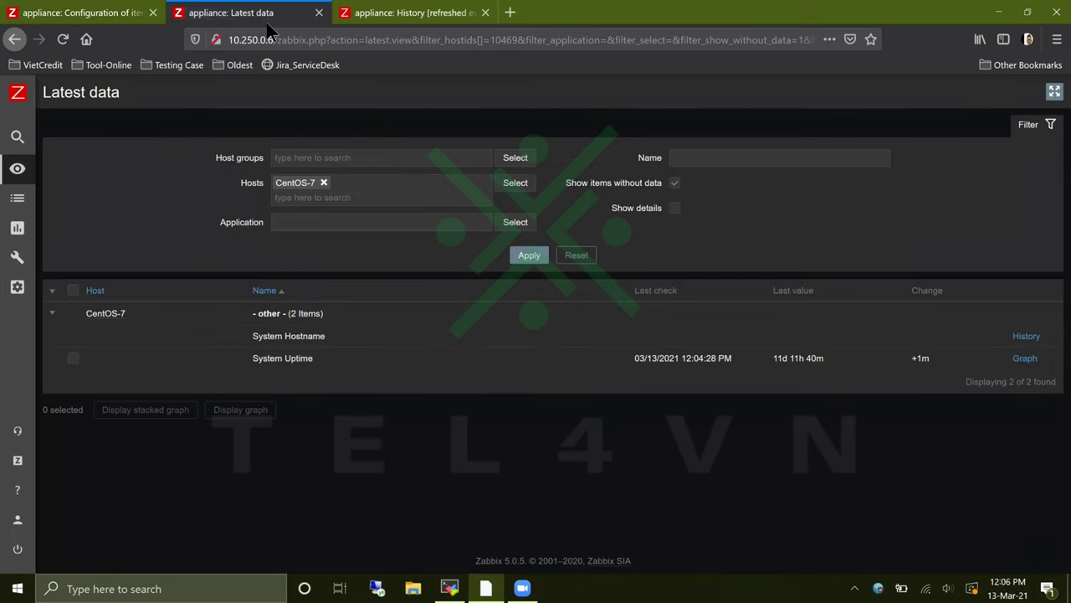
# Reload Latest data and examine the System Hostname item's last value and last check time.
pyautogui.click(65, 39)
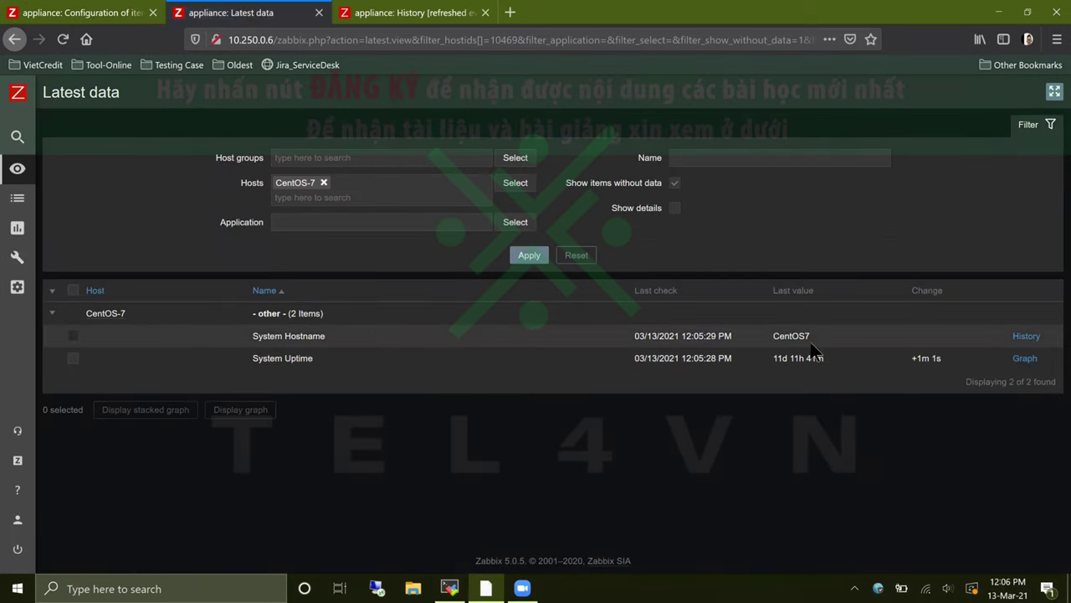
pyautogui.moveTo(810, 338); pyautogui.dragTo(773, 338)
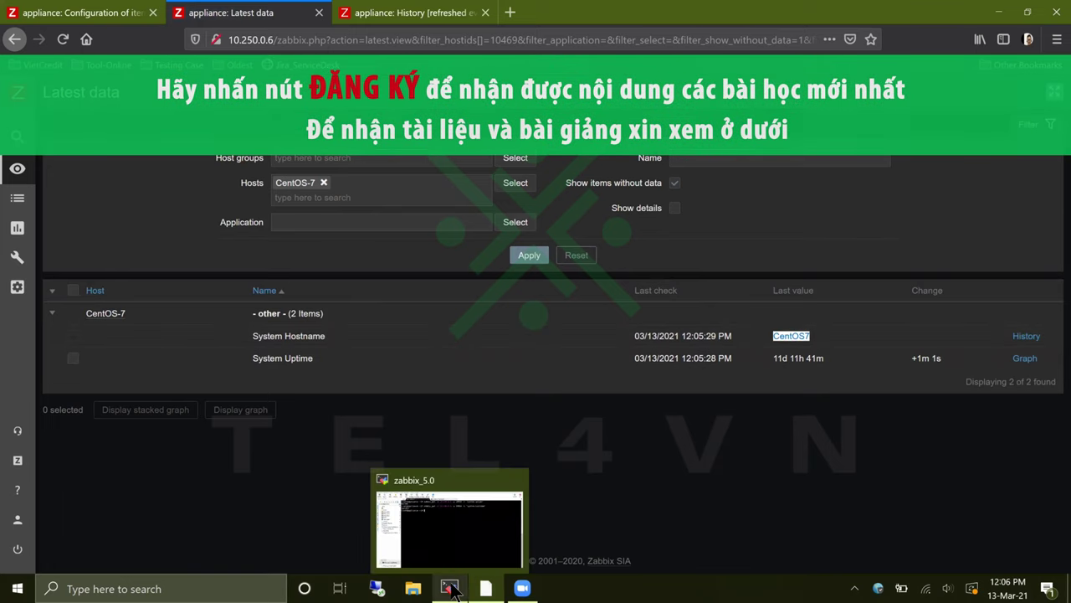
pyautogui.doubleClick(699, 336)
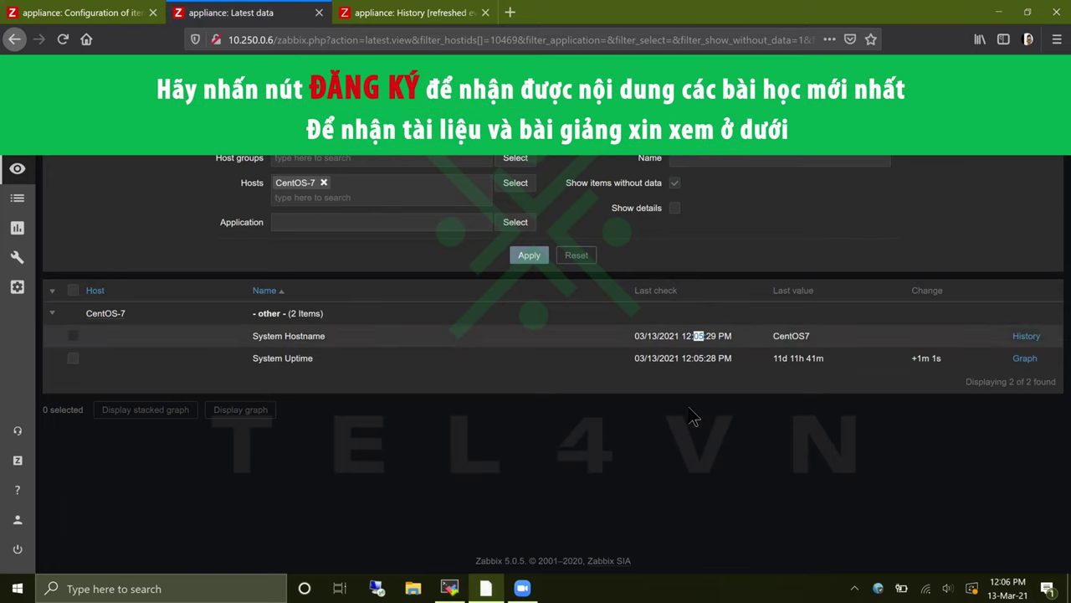
# Switch to the MobaXterm terminal of the CentOS7 machine and set its hostname to Zabbix-Training with the hostname command.
pyautogui.click(450, 588)
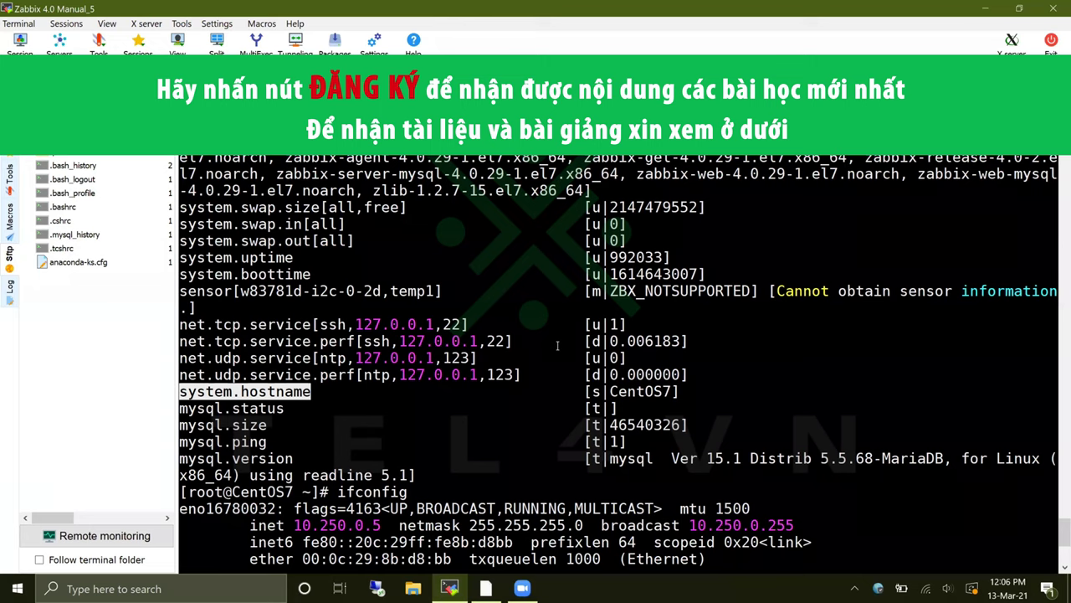
pyautogui.write('host')
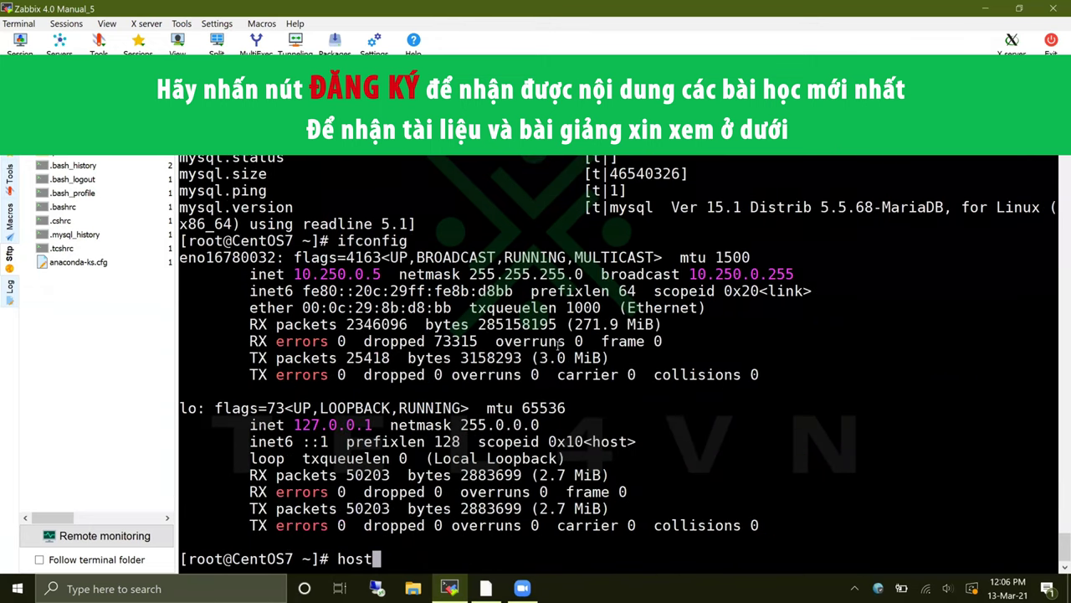
pyautogui.write('name Cent')
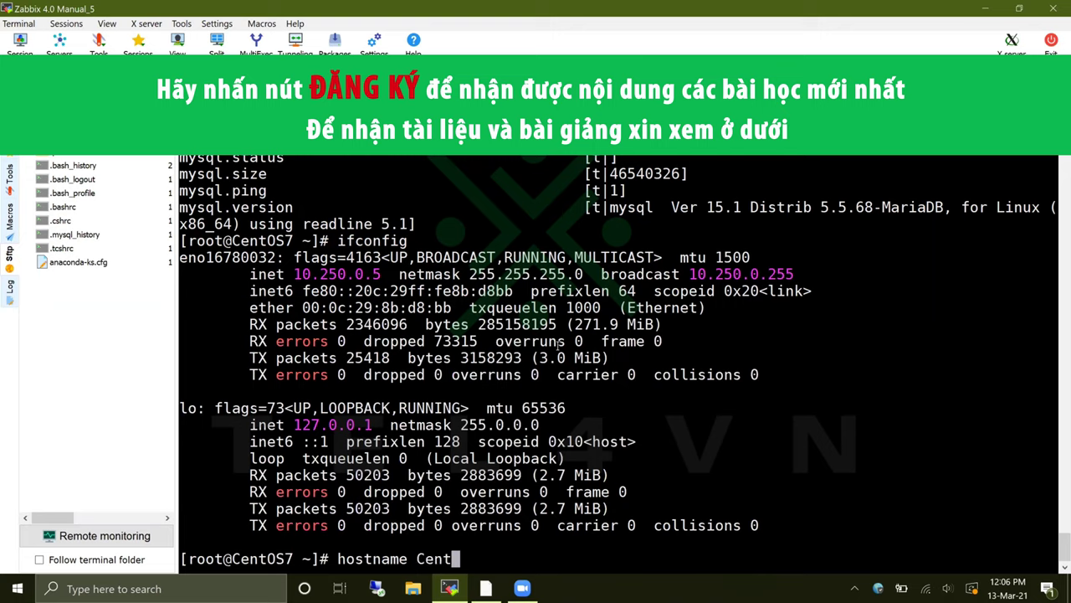
pyautogui.write('O')
pyautogui.write('-')
pyautogui.press('BackSpace')
pyautogui.press('BackSpace')
pyautogui.press('BackSpace')
pyautogui.press('BackSpace')
pyautogui.press('BackSpace')
pyautogui.press('BackSpace')
pyautogui.press('BackSpace')
pyautogui.write('Zabbix-Tr')
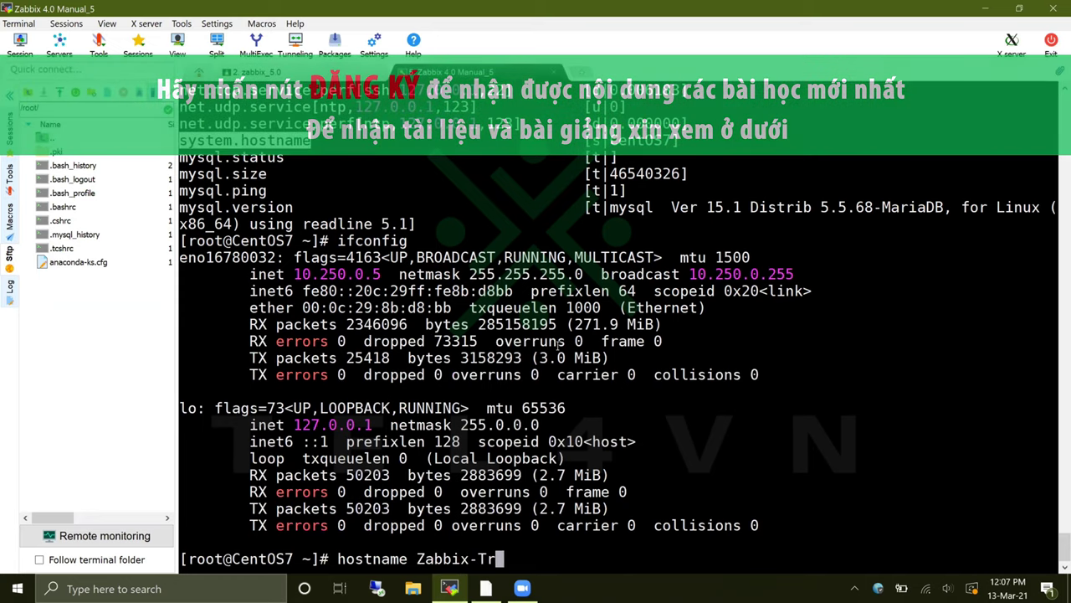
pyautogui.write('aining')
pyautogui.press('Return')
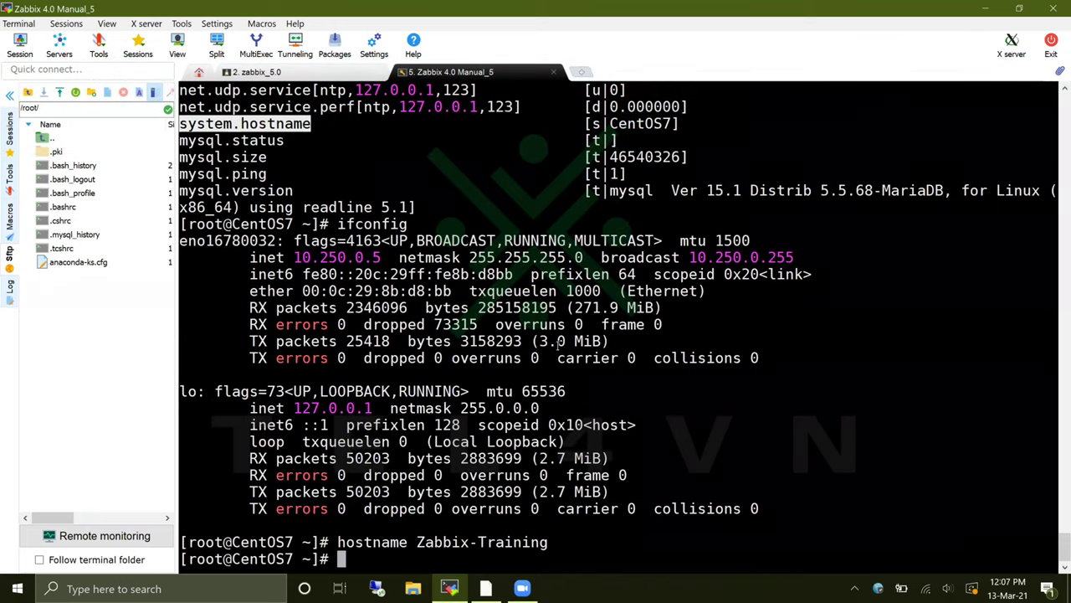
# Run zabbix_agentd -p | grep hostname and examine the value the agent returns for system.hostname.
pyautogui.write('zabbix_agentd -p | grep ')
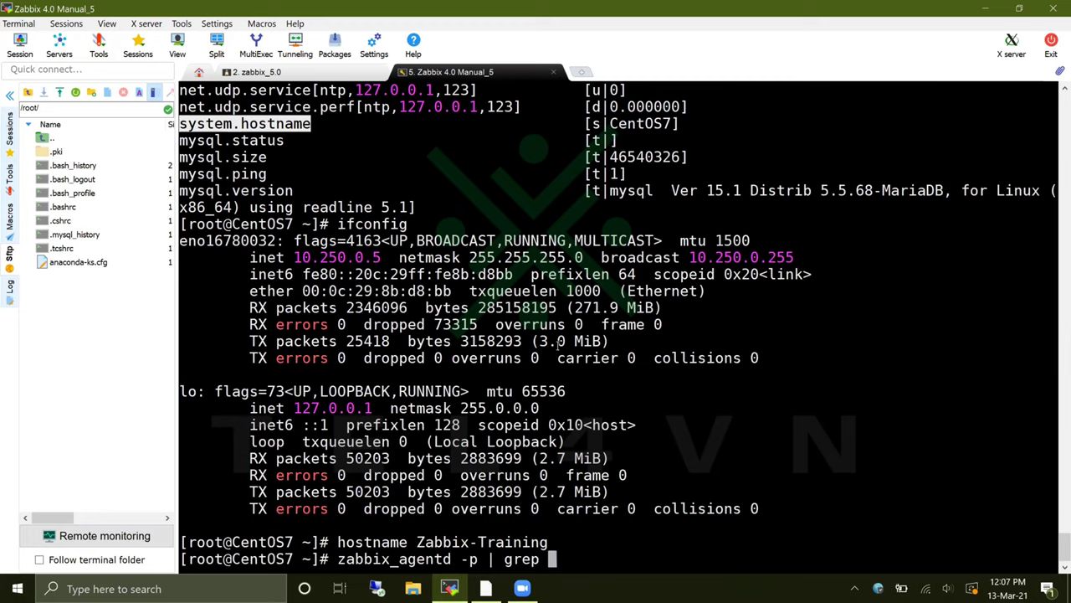
pyautogui.write('ost')
pyautogui.press('BackSpace')
pyautogui.press('BackSpace')
pyautogui.press('BackSpace')
pyautogui.write('hostname')
pyautogui.press('Return')
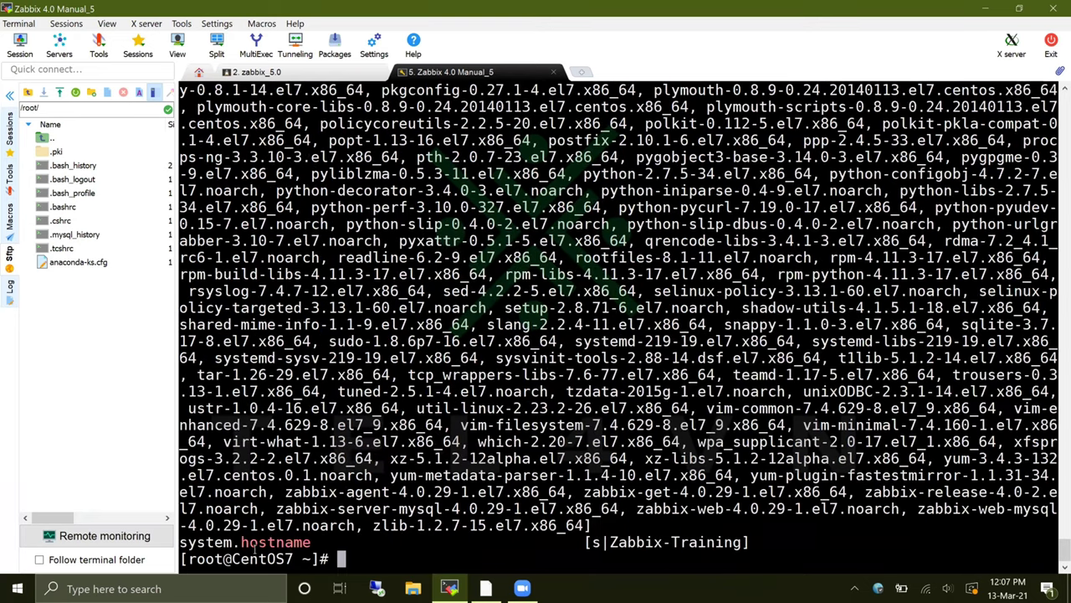
pyautogui.moveTo(608, 542); pyautogui.dragTo(750, 542)
pyautogui.click(594, 541)
# Back in Firefox, reload Latest data to check the System Hostname value, and reload the System Uptime graph.
pyautogui.hotkey('alt', 'Tab')
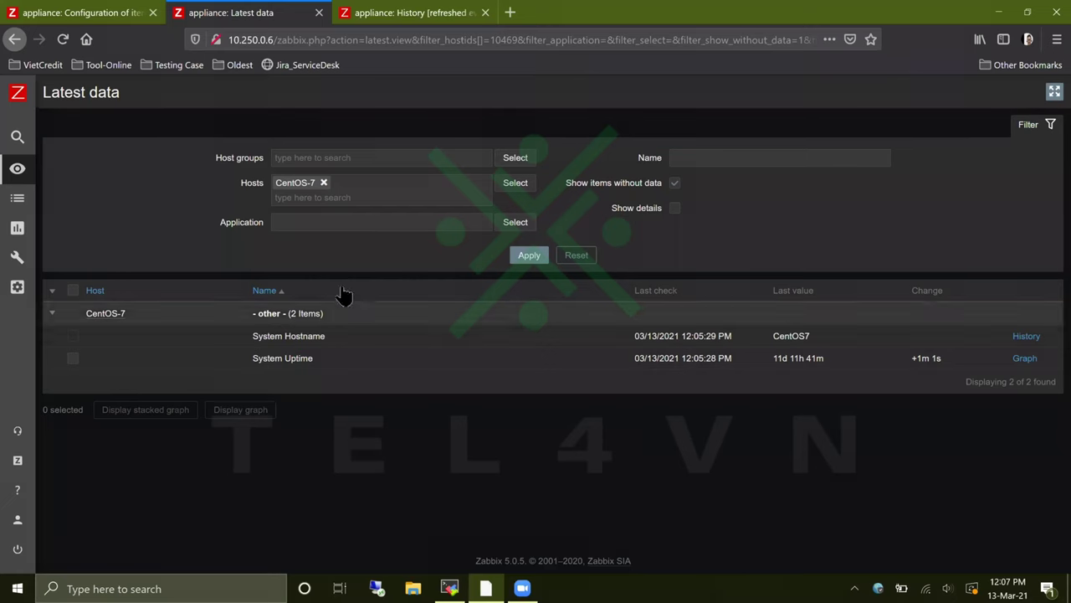
pyautogui.click(62, 39)
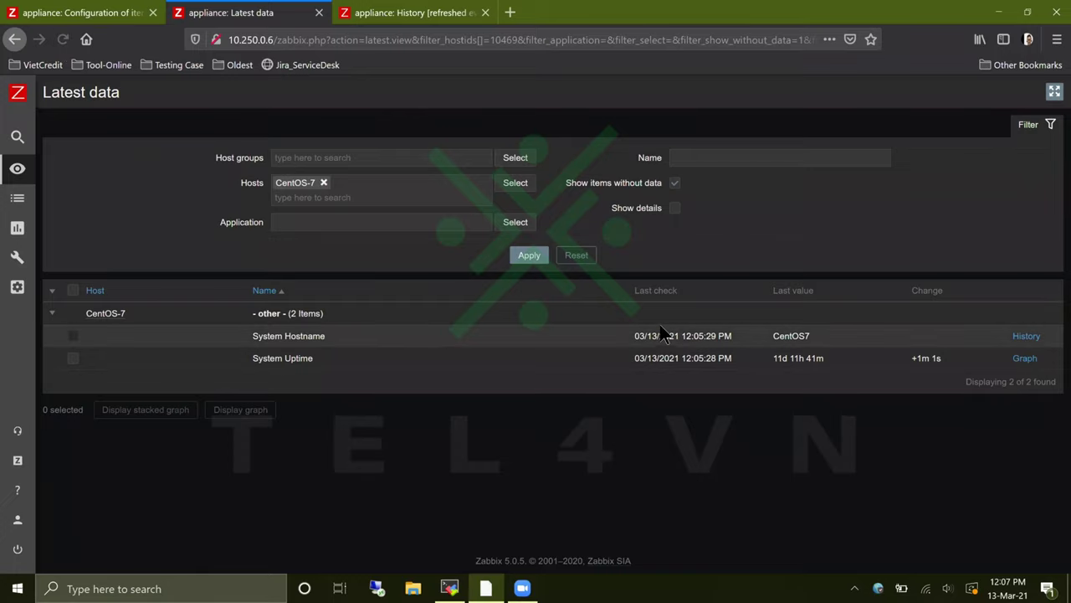
pyautogui.doubleClick(791, 335)
pyautogui.click(847, 419)
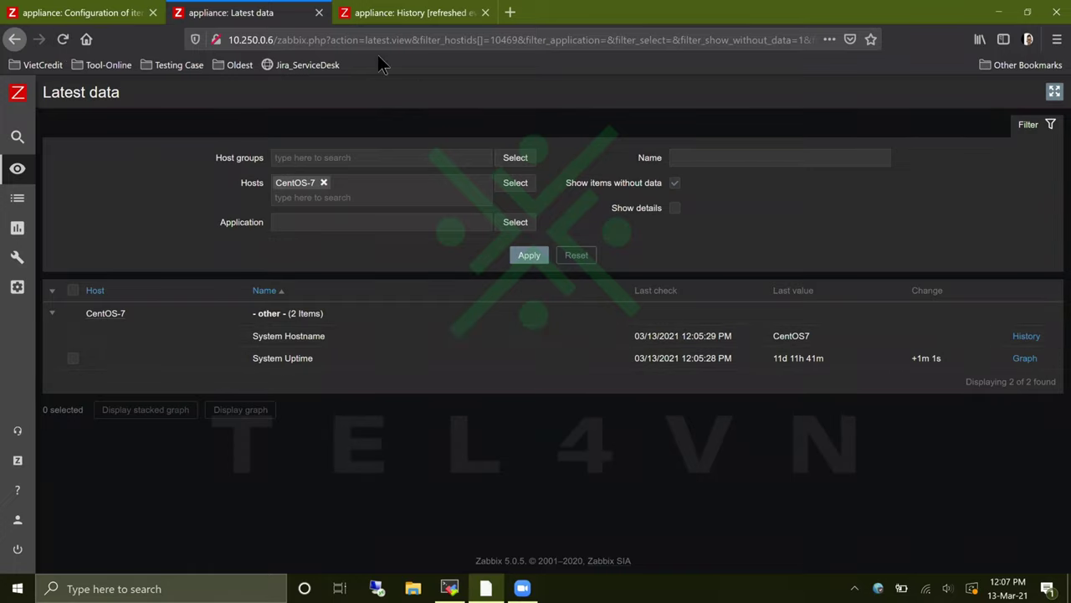
pyautogui.click(379, 24)
pyautogui.click(63, 40)
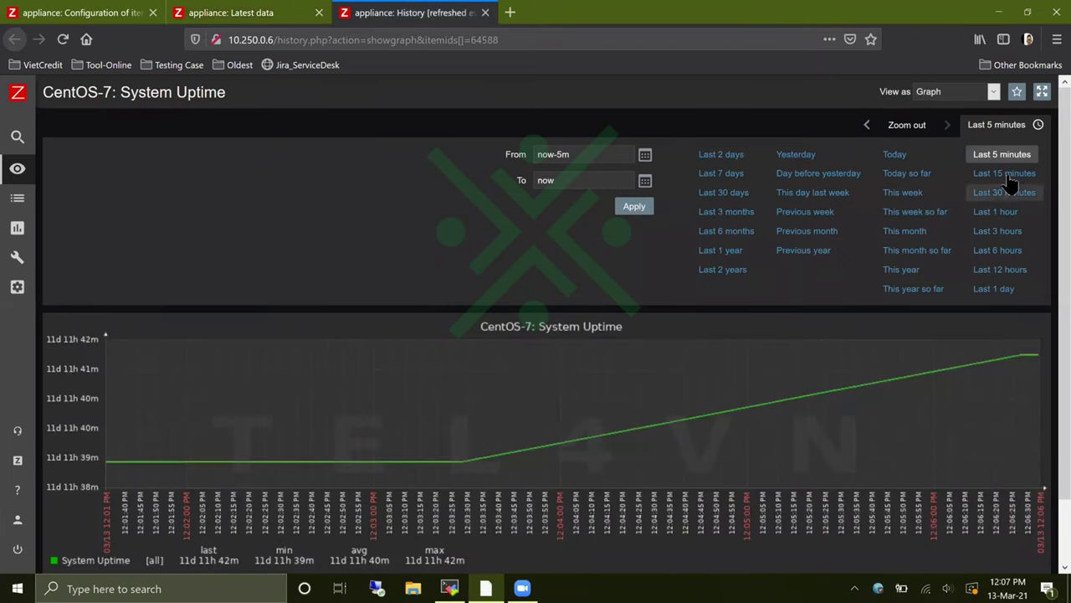
# Return to Latest data, reload it once more and examine the System Hostname item's last value for the hostname change.
pyautogui.click(206, 14)
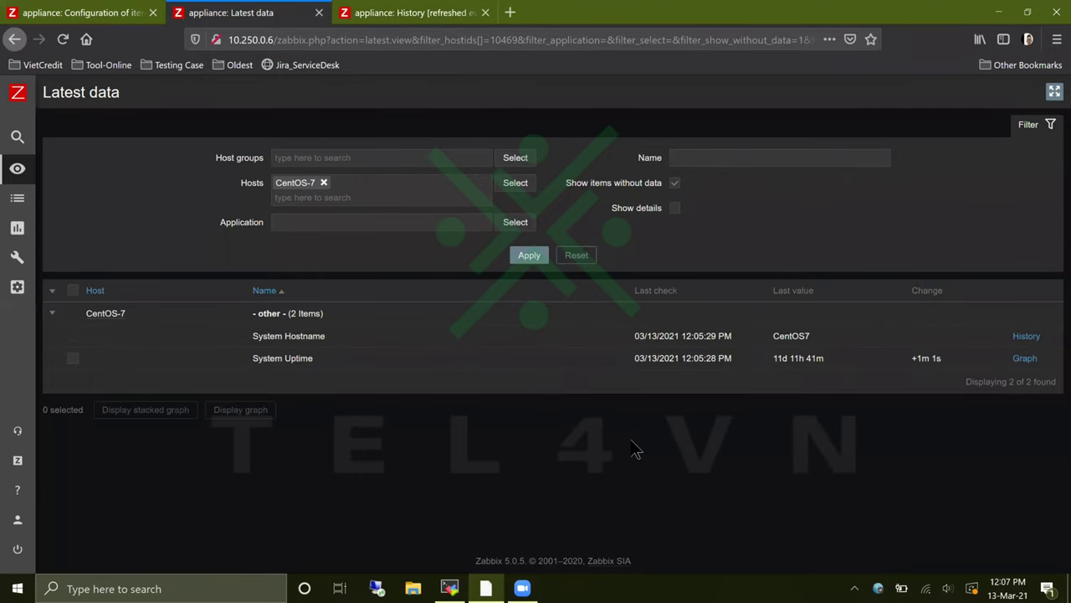
pyautogui.press('F5')
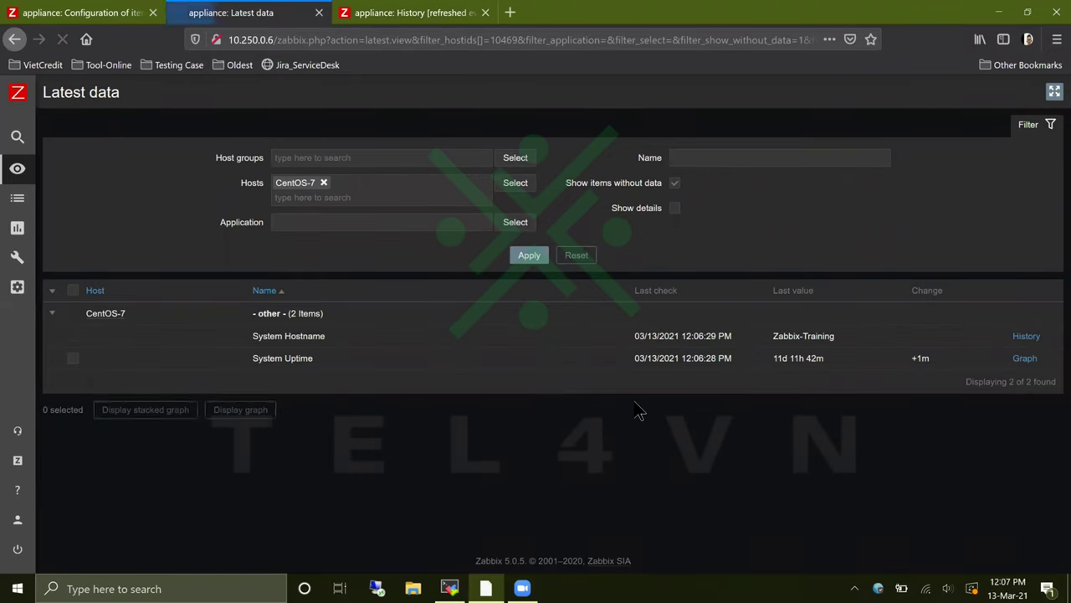
pyautogui.doubleClick(833, 336)
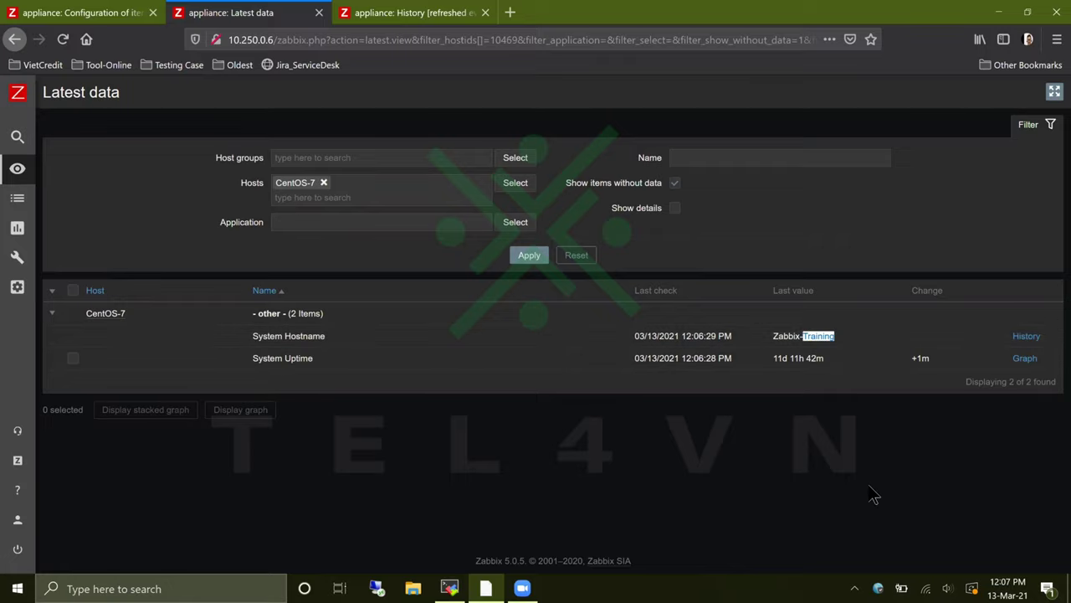
pyautogui.click(840, 444)
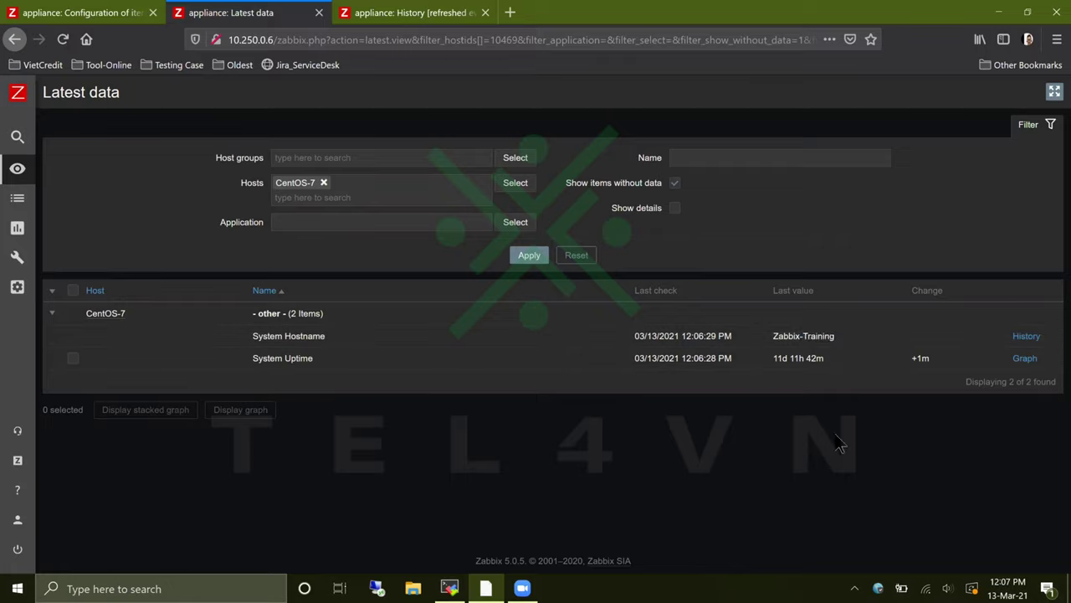